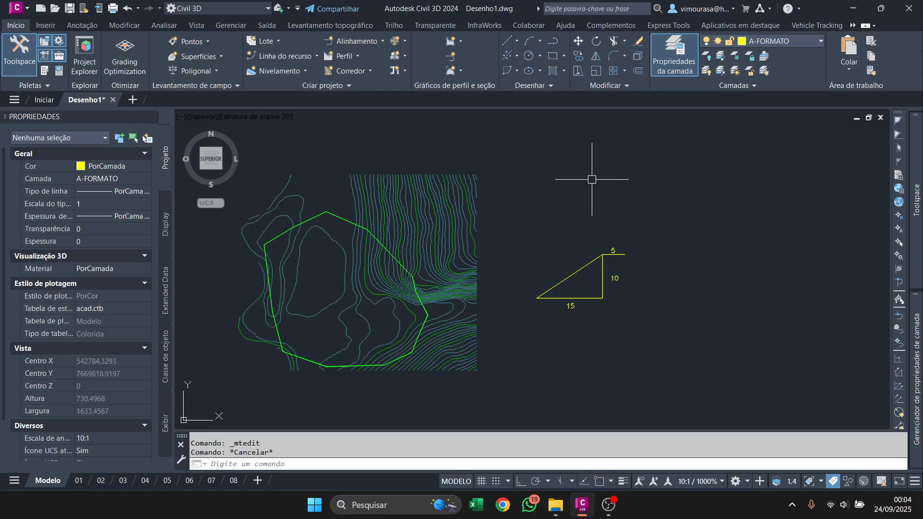
Examine the contour lines, the green boundary polygon and the yellow slope sketch beside the terrain
mouse_move(349, 255)
middle_down()
mouse_move(546, 204)
mouse_move(451, 235)
middle_up()
scroll(451, 235, up, 1)
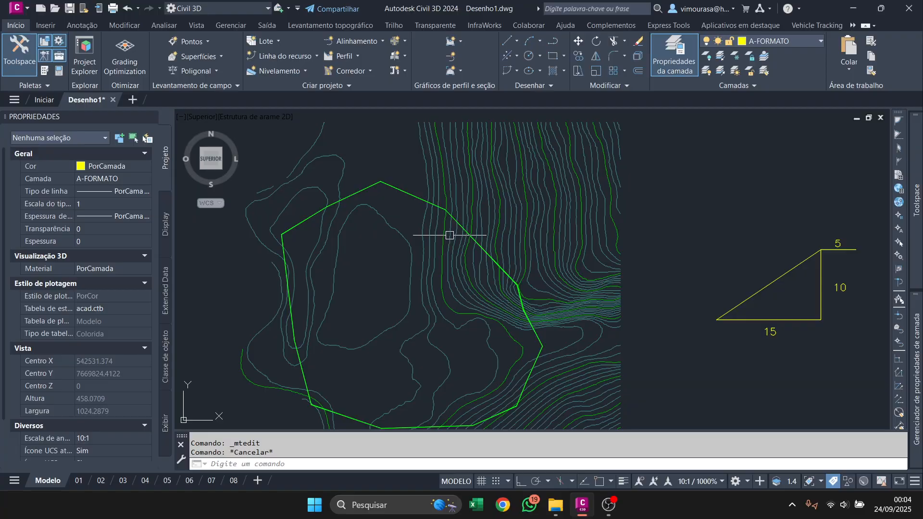
scroll(410, 221, down, 2)
scroll(454, 212, up, 2)
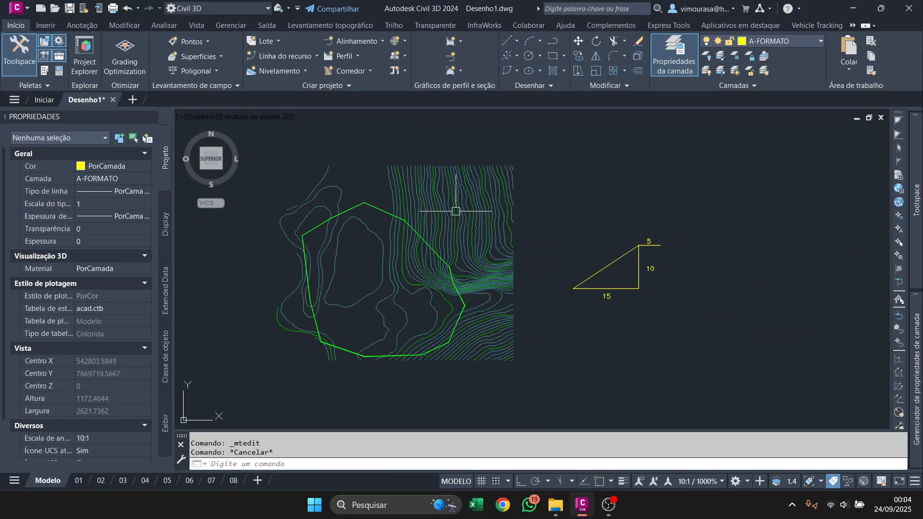
mouse_move(461, 190)
middle_down()
mouse_move(540, 206)
mouse_move(502, 214)
middle_up()
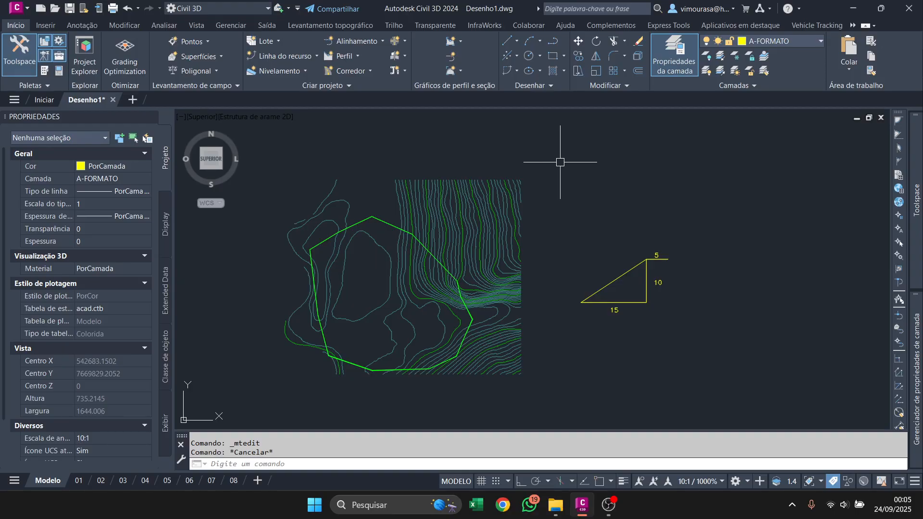
scroll(421, 243, up, 3)
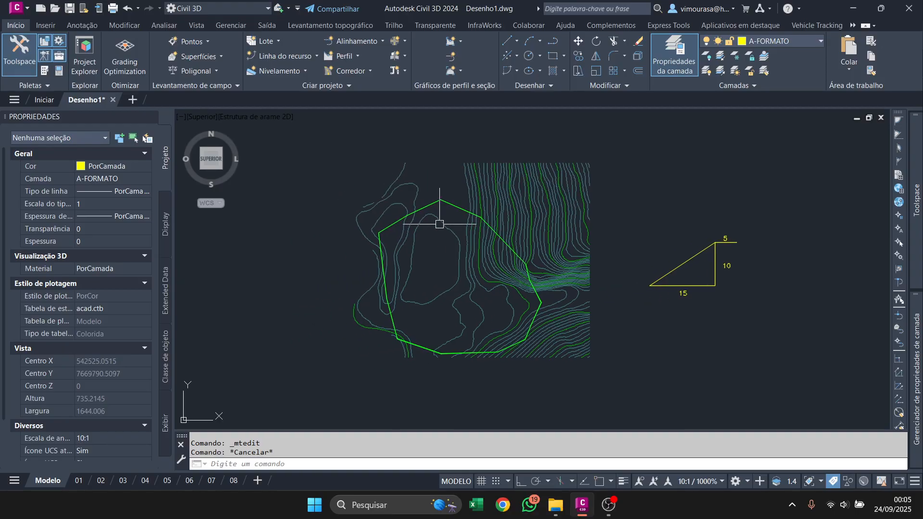
scroll(433, 200, down, 3)
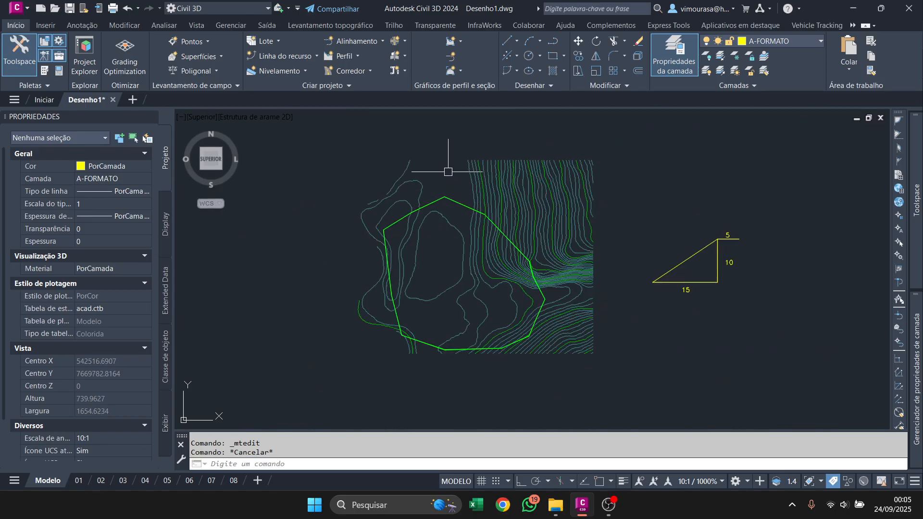
scroll(461, 192, up, 3)
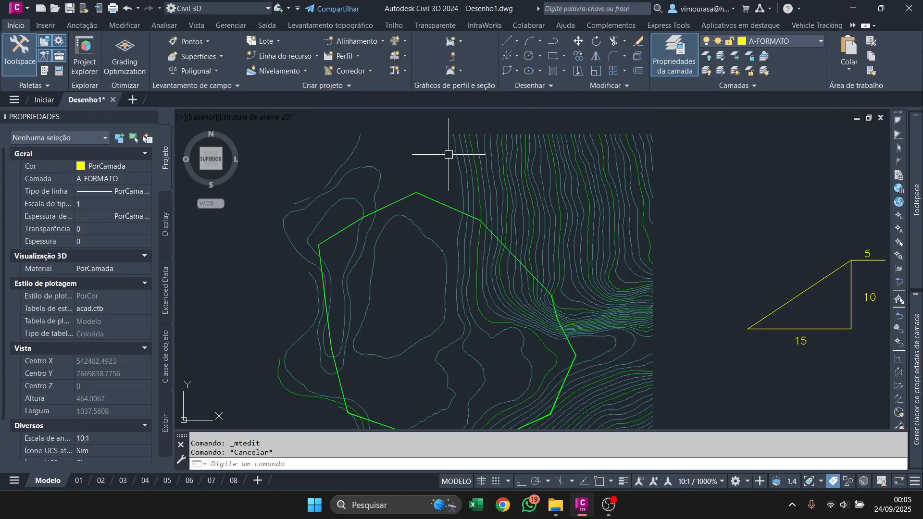
Select the dense group of contour polylines in the terrain's northeast to inspect them, and clear the selection
click(664, 127)
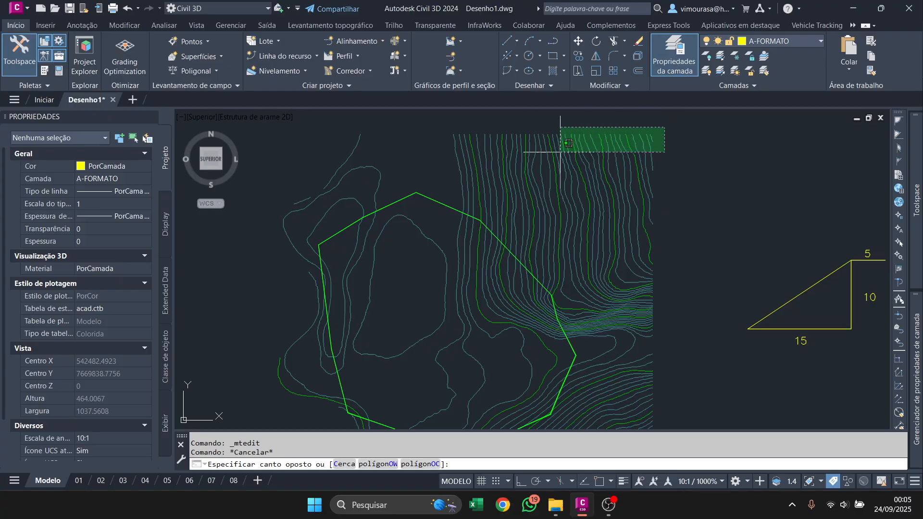
click(444, 162)
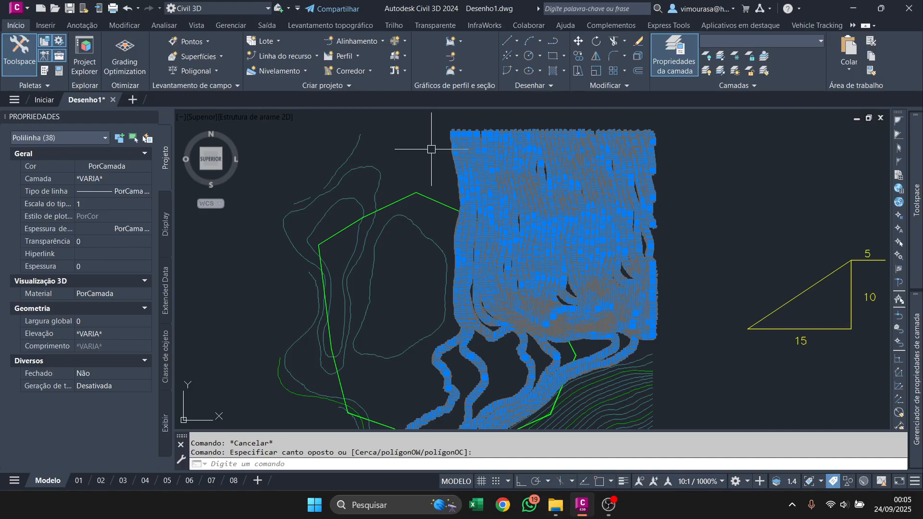
key(Escape)
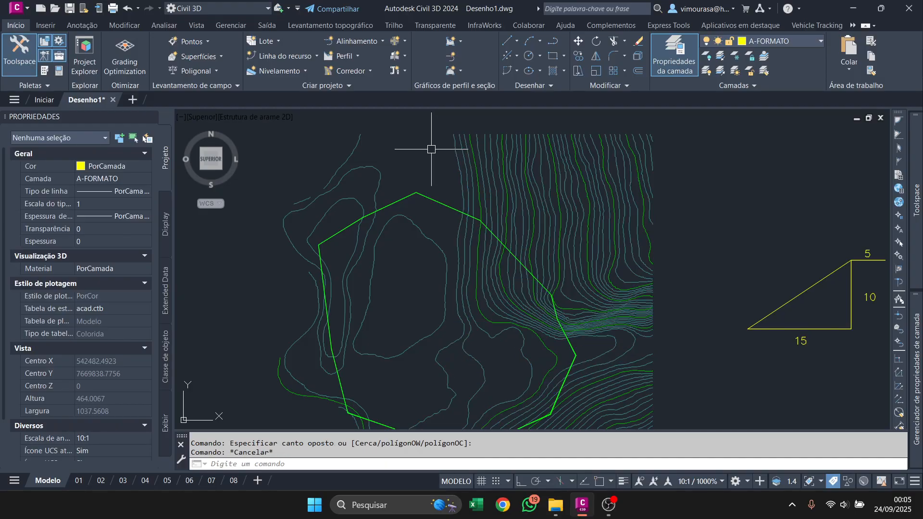
Check the elevations of one CM-layer contour and one CI-layer contour near the terrain's northeast corner
scroll(655, 128, up, 5)
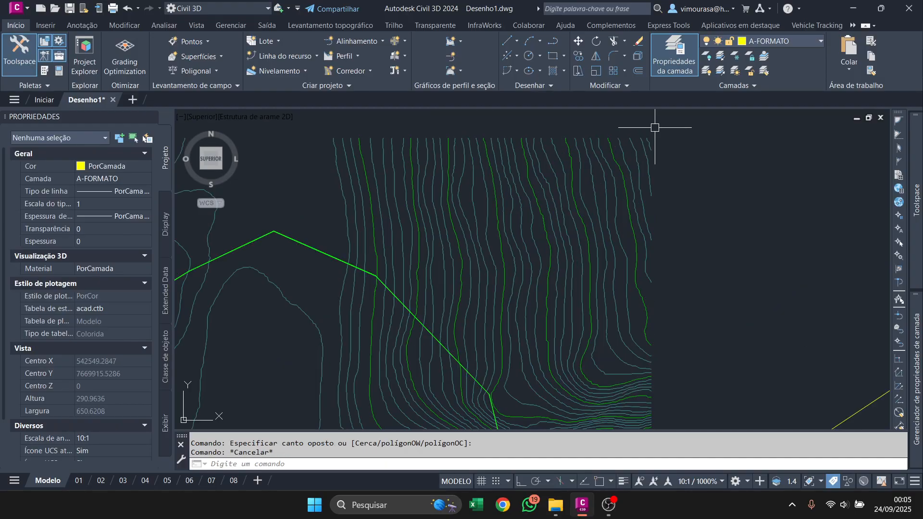
scroll(619, 134, down, 5)
mouse_move(473, 203)
middle_down()
mouse_move(527, 166)
mouse_move(500, 209)
middle_up()
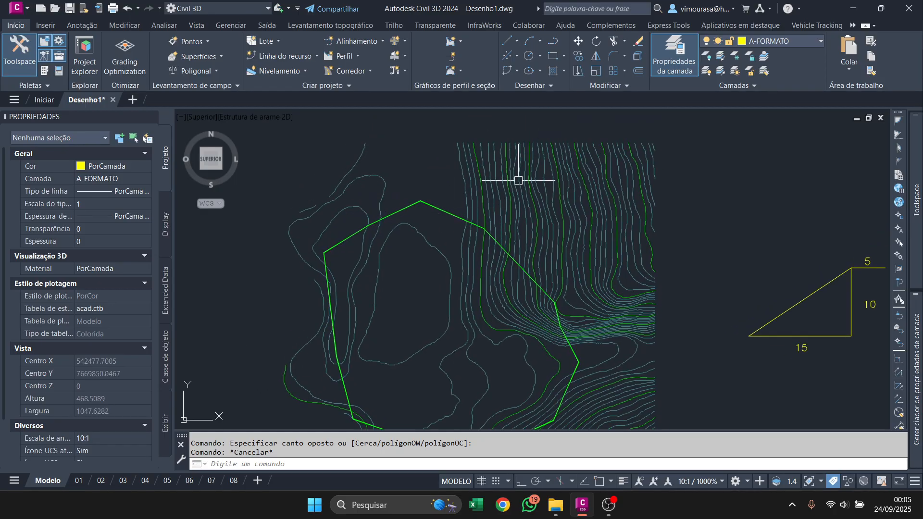
middle_drag(485, 195, 392, 172)
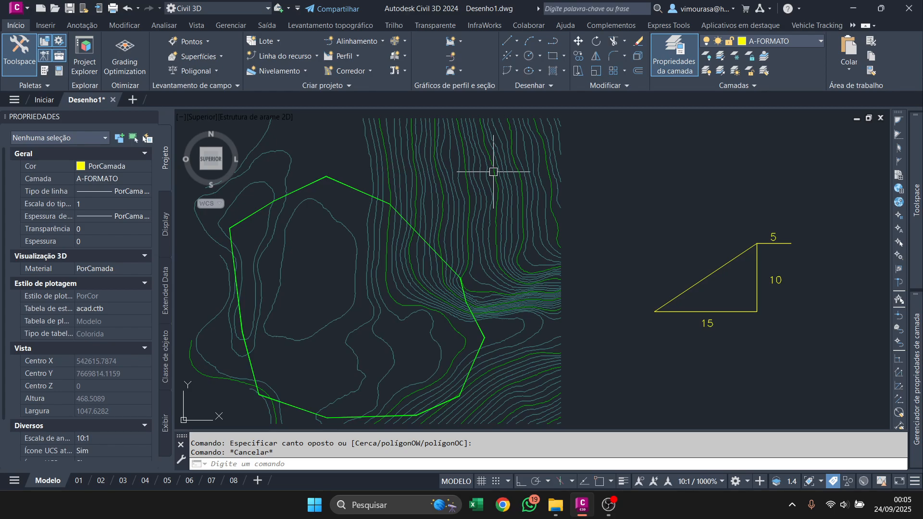
mouse_move(464, 168)
middle_down()
mouse_move(454, 234)
mouse_move(470, 206)
mouse_move(497, 198)
mouse_move(481, 197)
middle_up()
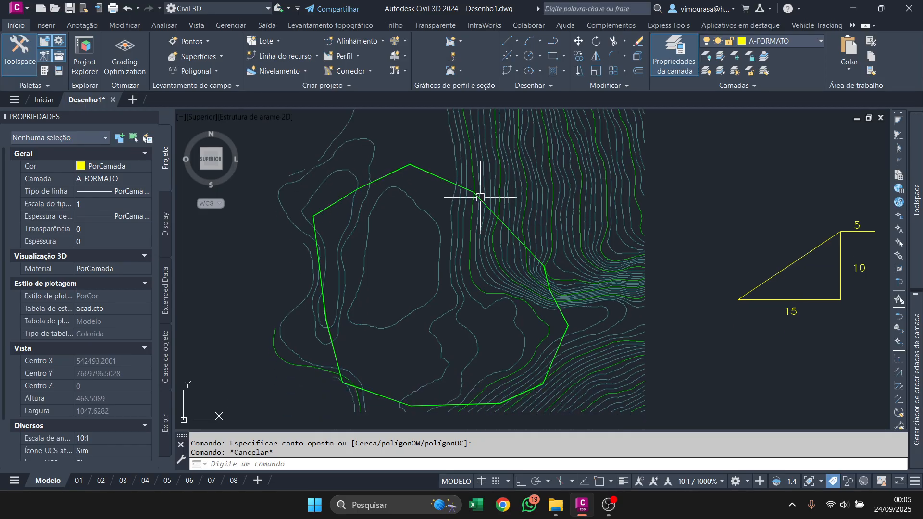
middle_drag(401, 204, 420, 239)
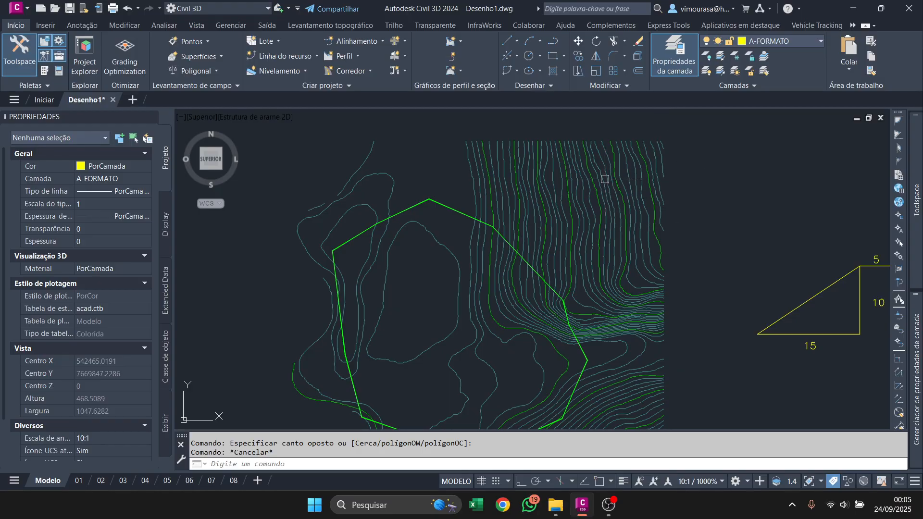
scroll(603, 182, down, 2)
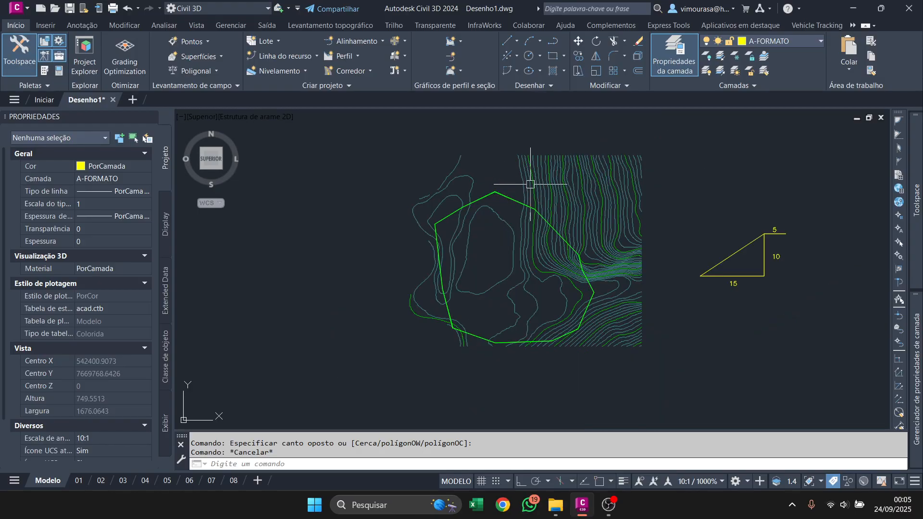
scroll(618, 161, up, 4)
click(645, 155)
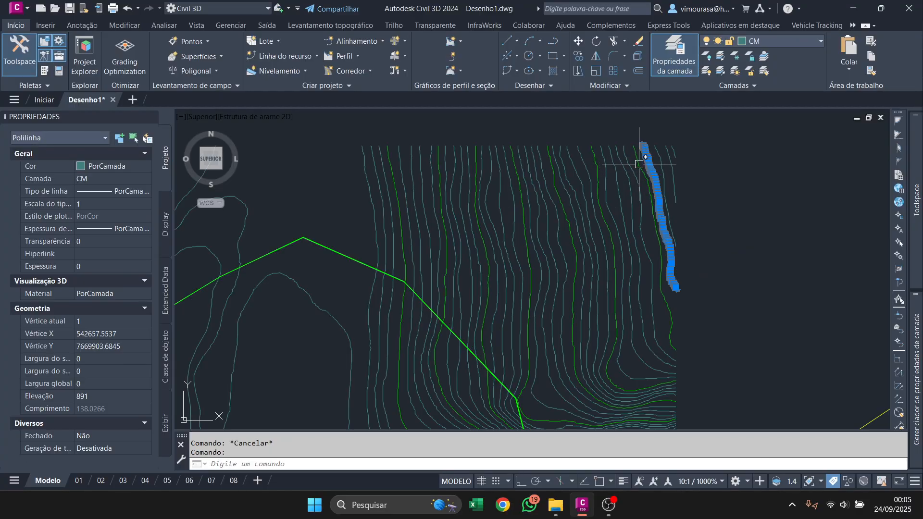
key(Escape)
scroll(639, 164, up, 2)
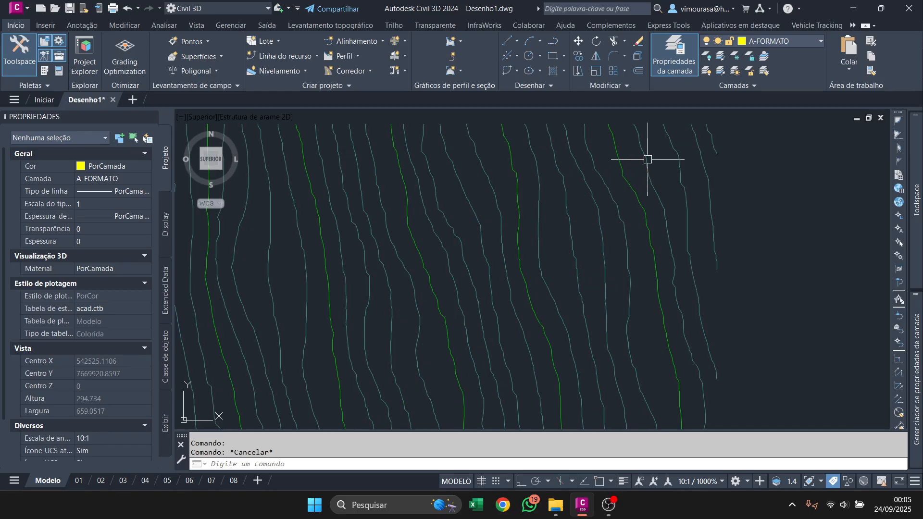
click(622, 172)
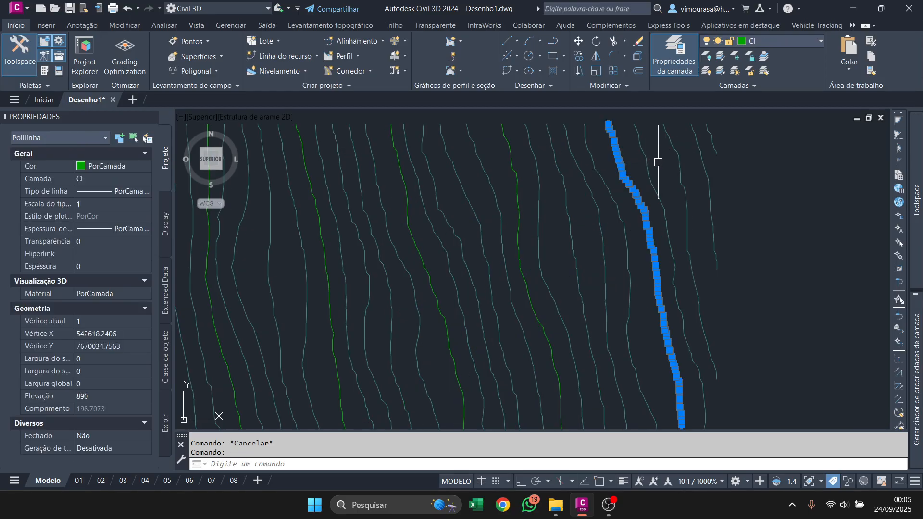
key(Escape)
Examine how the green boundary crosses the contours, from its northern vertex to the steep eastern slope
scroll(655, 161, down, 3)
middle_drag(625, 253, 612, 157)
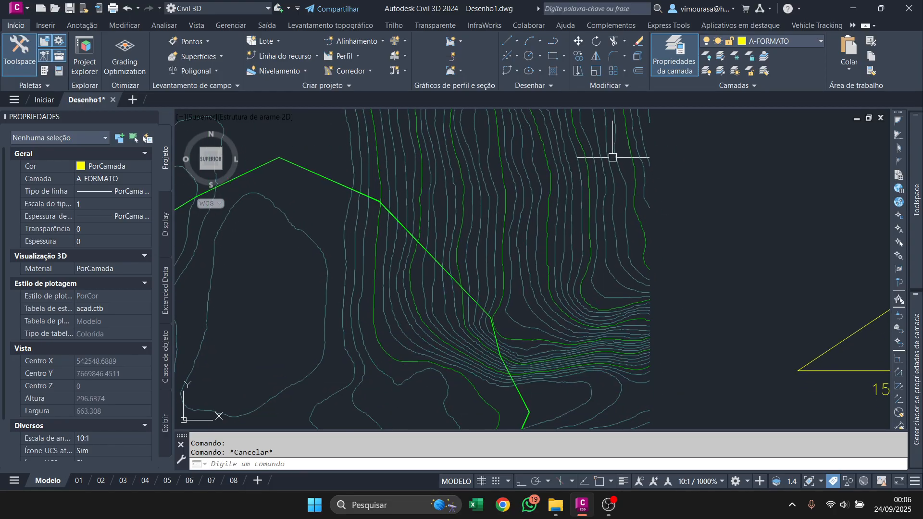
middle_drag(537, 263, 568, 223)
scroll(529, 206, up, 10)
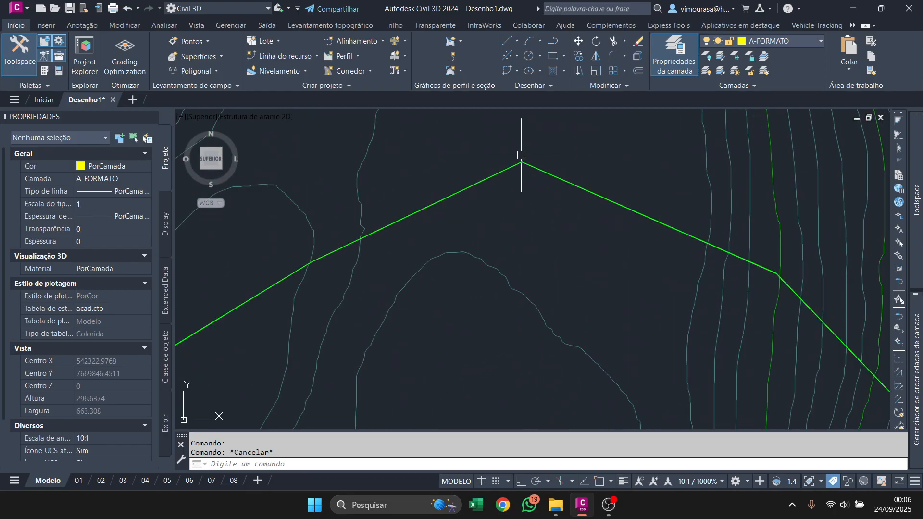
scroll(508, 161, down, 10)
middle_drag(521, 175, 489, 161)
scroll(506, 206, up, 2)
scroll(494, 195, down, 6)
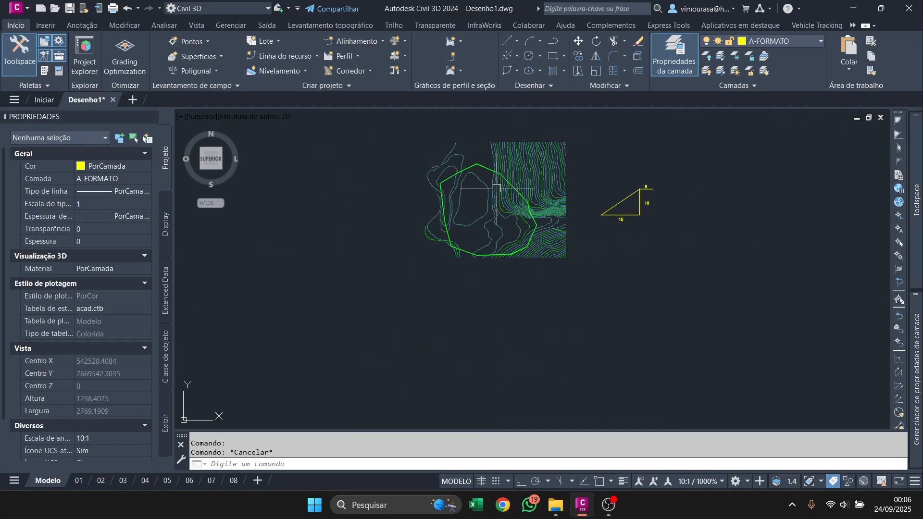
scroll(484, 172, up, 3)
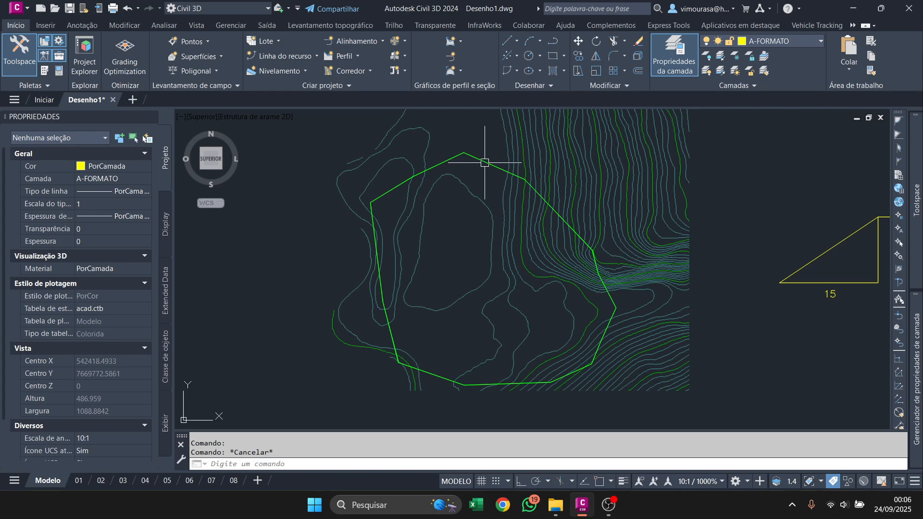
mouse_move(485, 163)
Examine the slope sketch's 15, 10 and 5 dimensions and compare them with the terrain inside the boundary
middle_drag(691, 204, 578, 200)
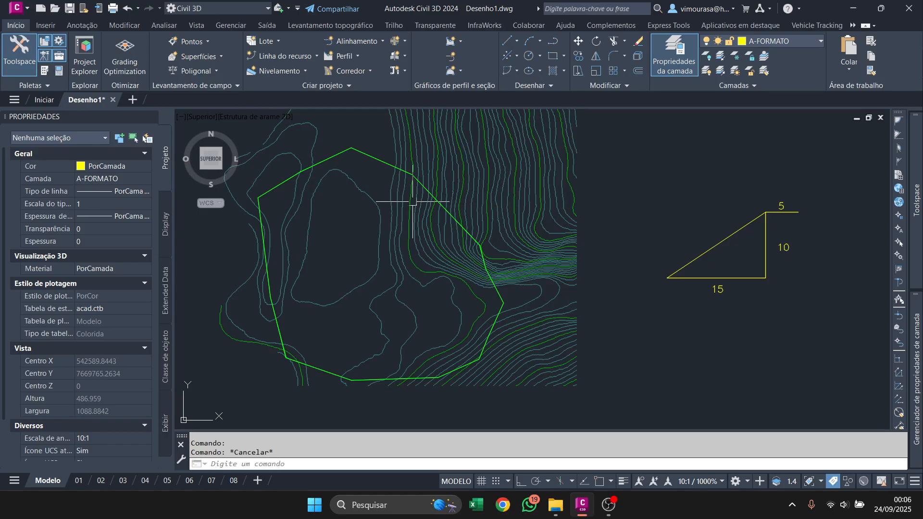
middle_drag(805, 263, 649, 233)
scroll(650, 238, up, 4)
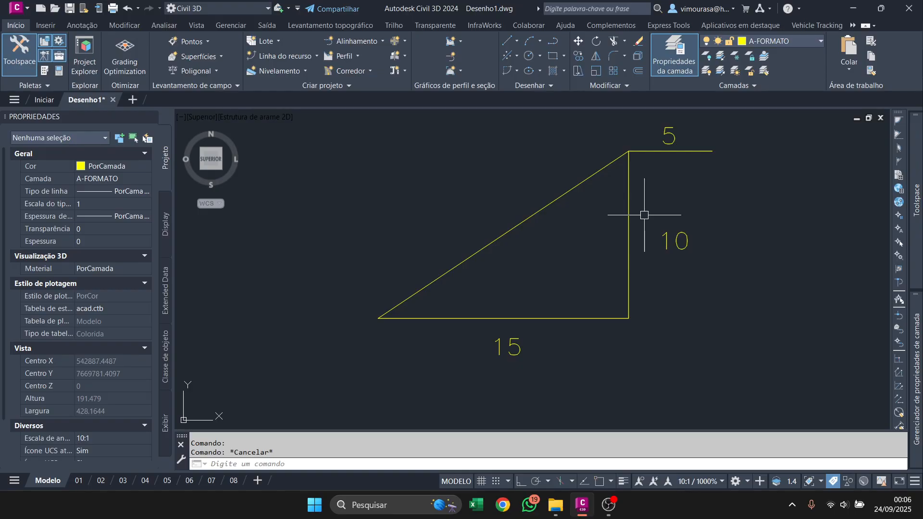
scroll(661, 192, down, 2)
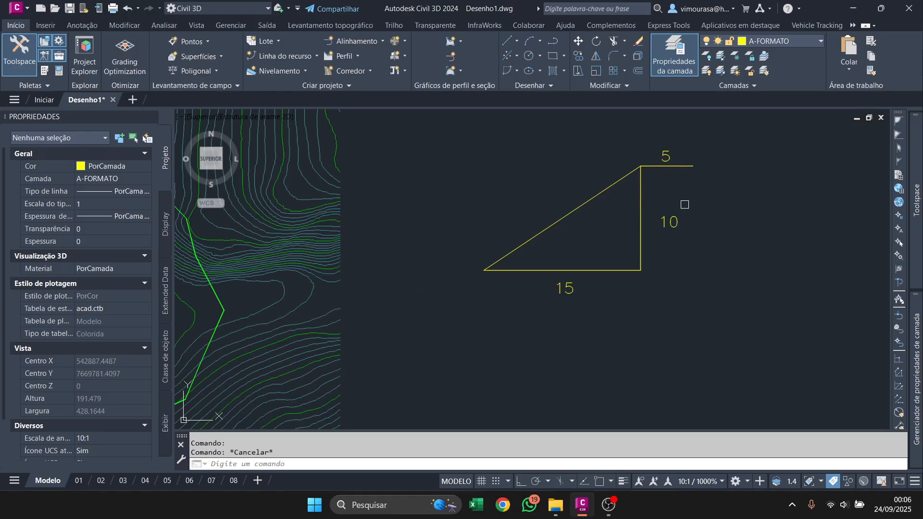
middle_drag(503, 214, 640, 197)
scroll(478, 221, down, 2)
middle_drag(479, 221, 615, 193)
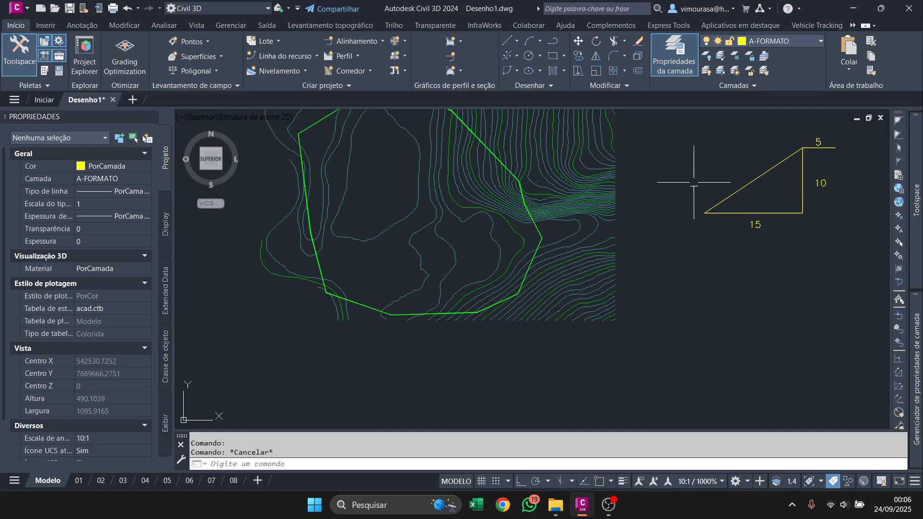
middle_drag(694, 186, 631, 238)
middle_drag(412, 262, 505, 254)
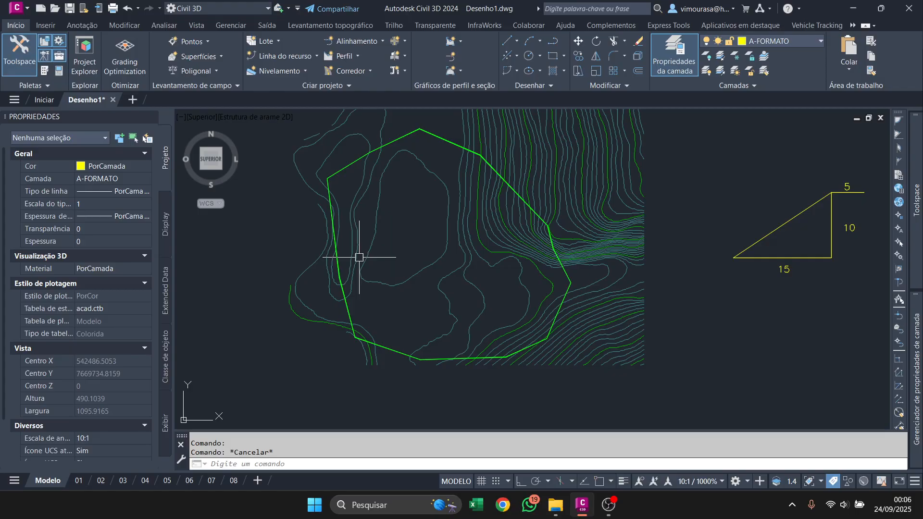
middle_drag(825, 245, 619, 260)
scroll(624, 241, up, 4)
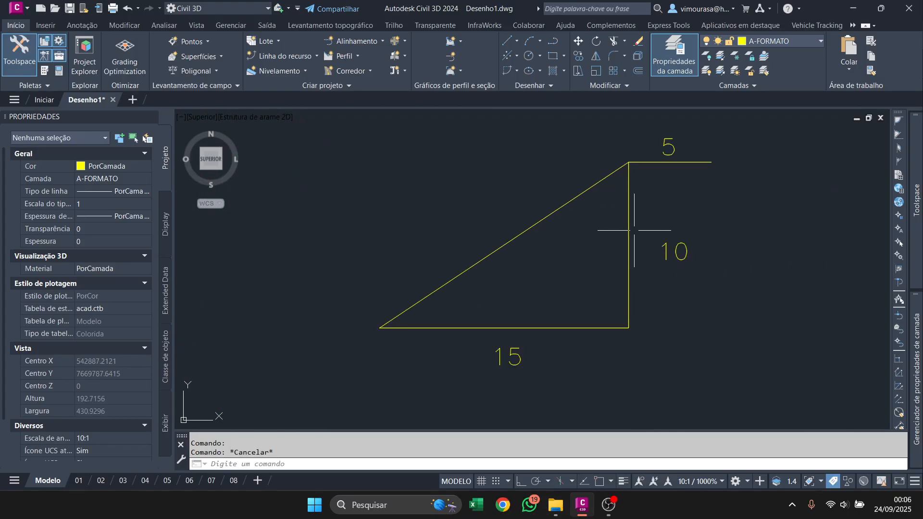
scroll(630, 231, down, 4)
middle_drag(560, 234, 554, 251)
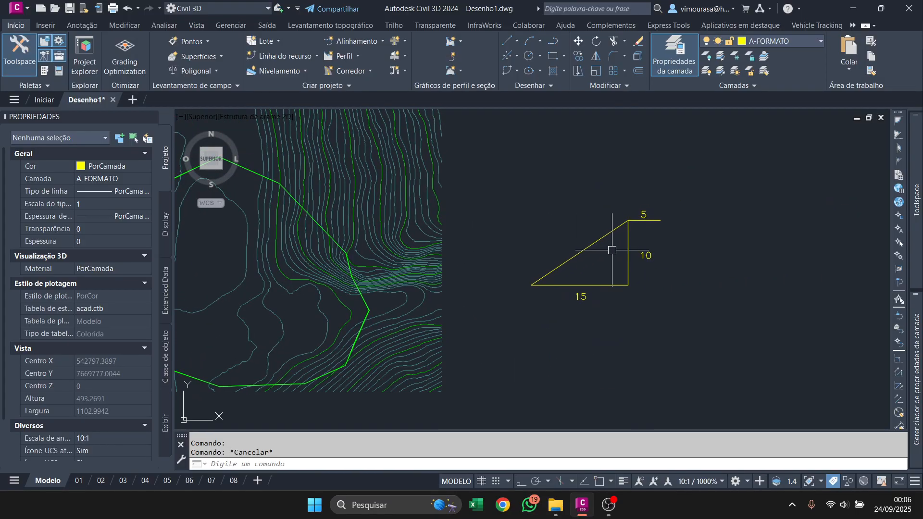
mouse_move(507, 280)
middle_down()
mouse_move(608, 251)
mouse_move(562, 263)
middle_up()
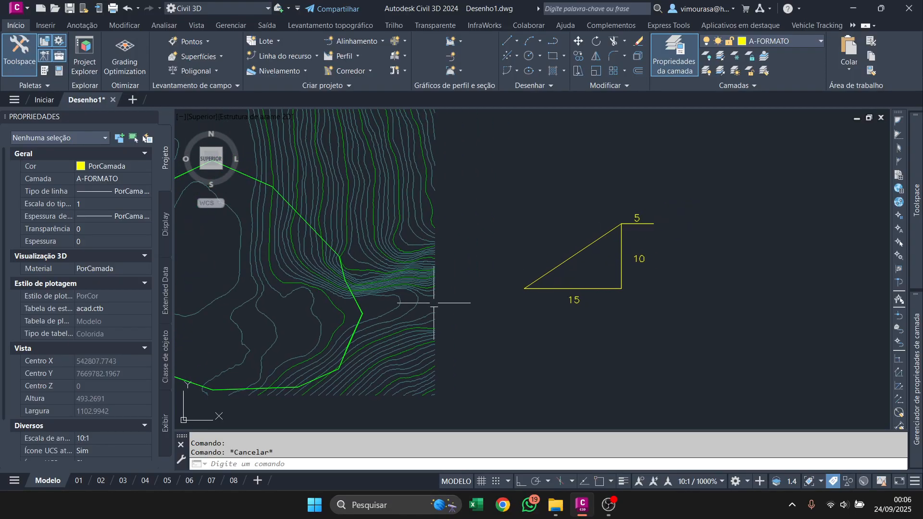
middle_drag(308, 296, 523, 284)
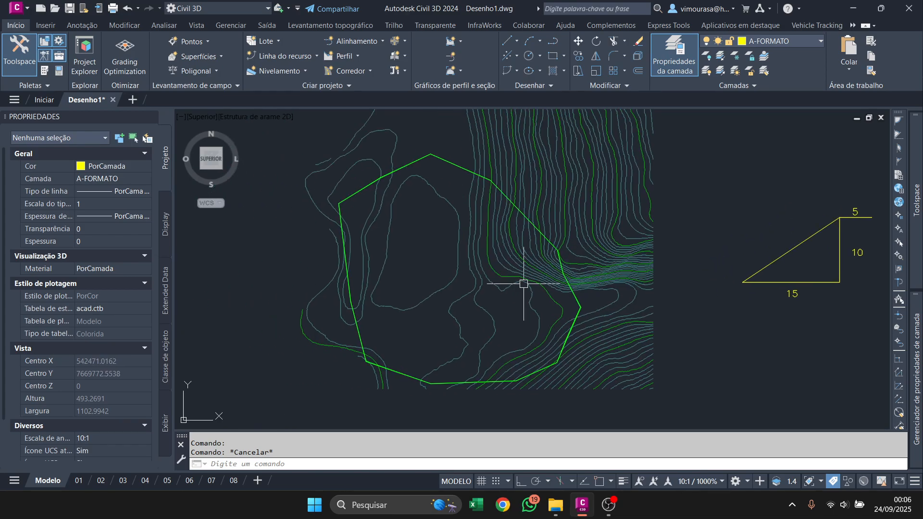
middle_drag(502, 185, 507, 196)
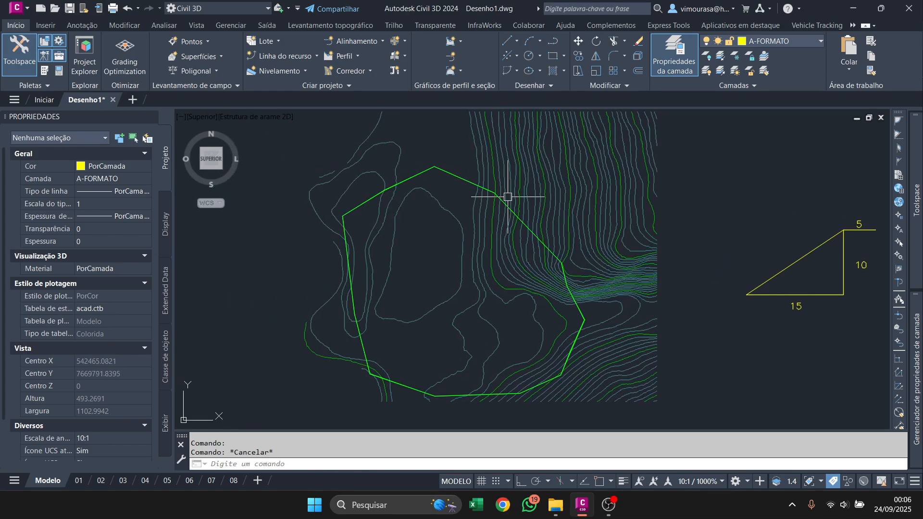
Inspect the Limite boundary polyline and the contours in the northeast by selecting each, and clear the selections
click(454, 177)
middle_drag(489, 149, 498, 180)
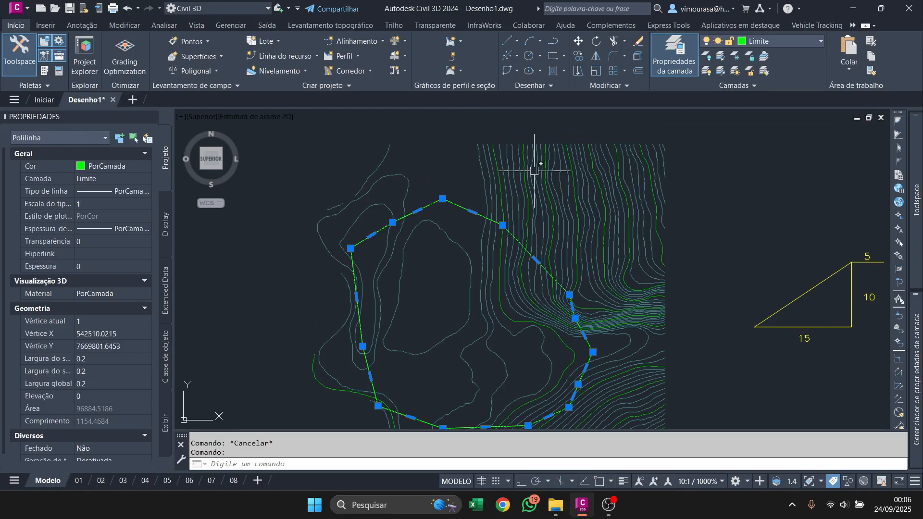
key(Escape)
click(683, 130)
click(440, 179)
key(Escape)
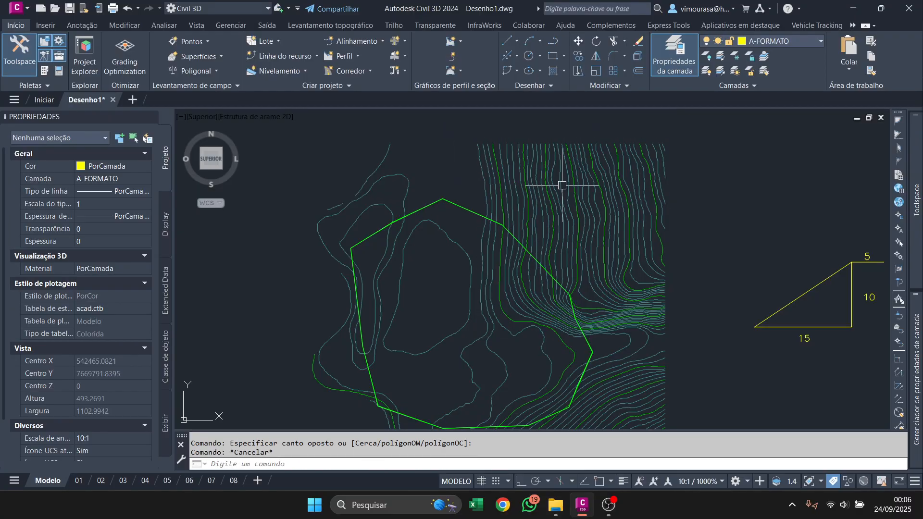
Create a TIN surface named PRIMITIVO with the CURVAS-1&5 (GEOMETRIA) style
mouse_move(916, 193)
scroll(472, 193, down, 2)
middle_drag(575, 215, 556, 196)
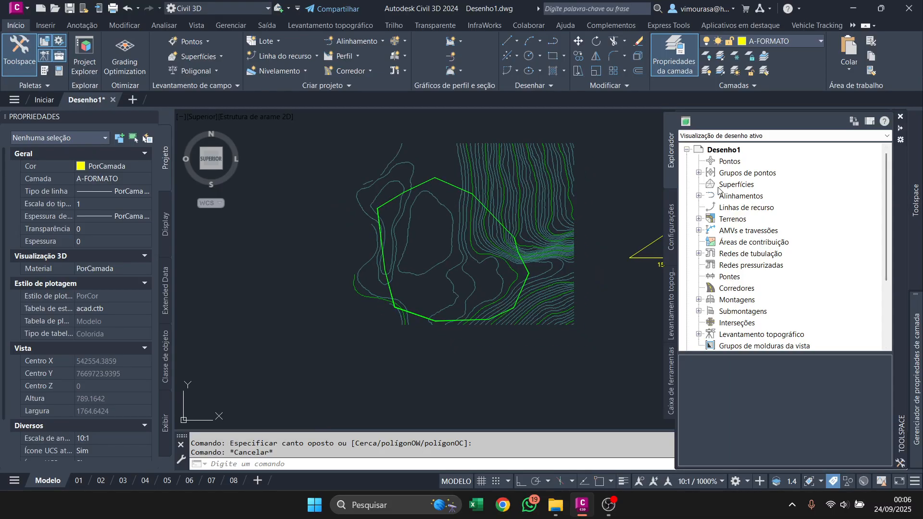
right_click(734, 185)
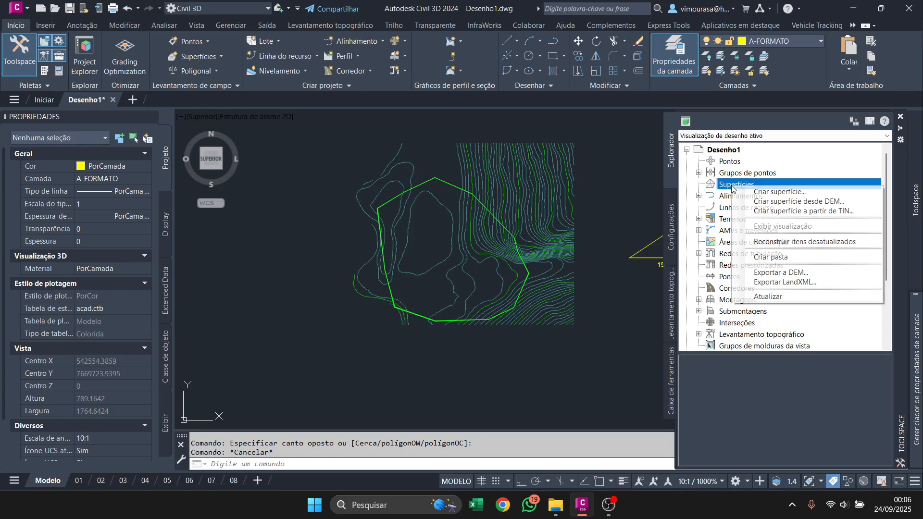
click(756, 190)
click(555, 260)
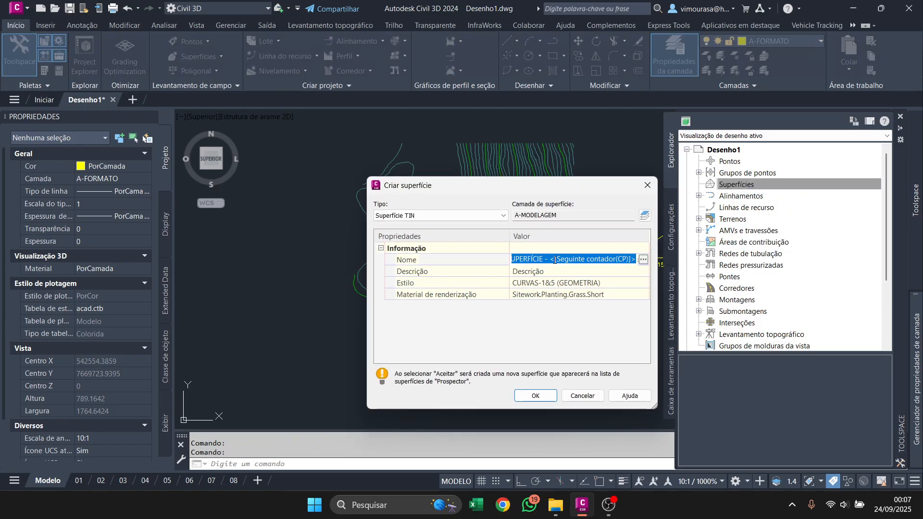
text(PRIMITIVO)
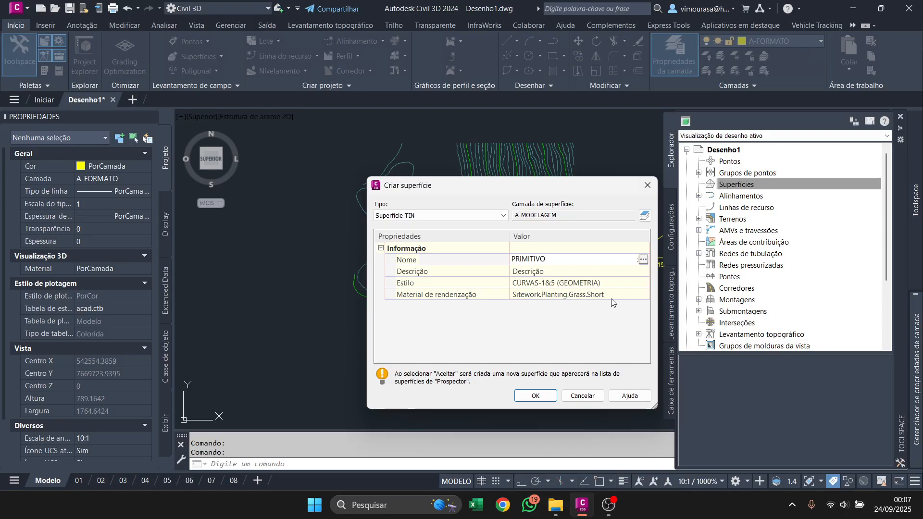
drag(538, 189, 449, 140)
key(Return)
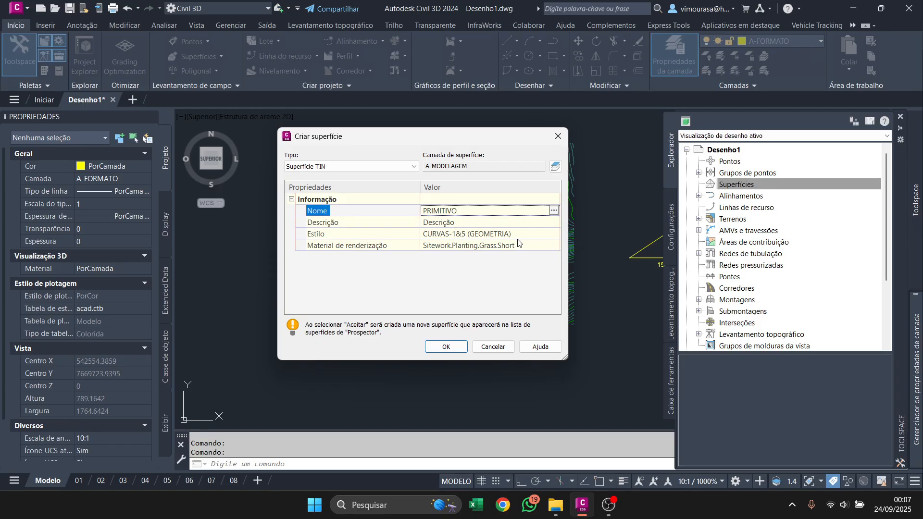
click(477, 234)
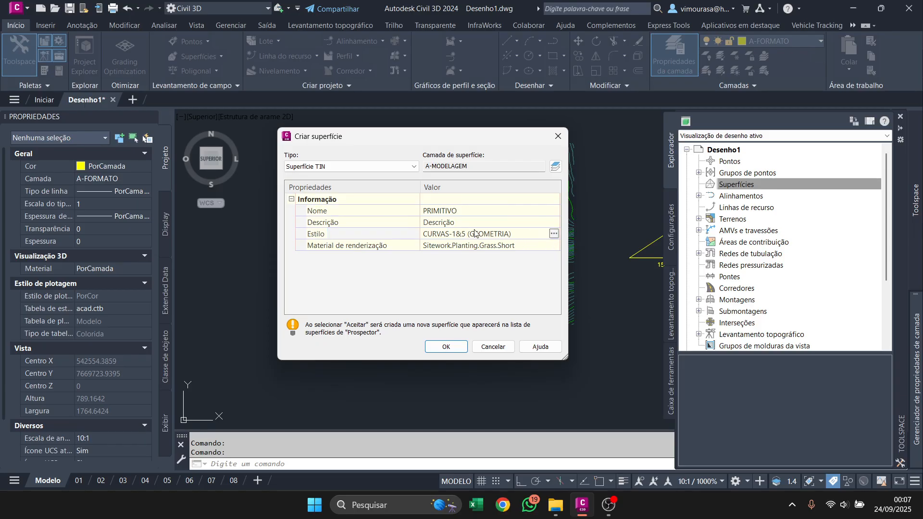
click(445, 347)
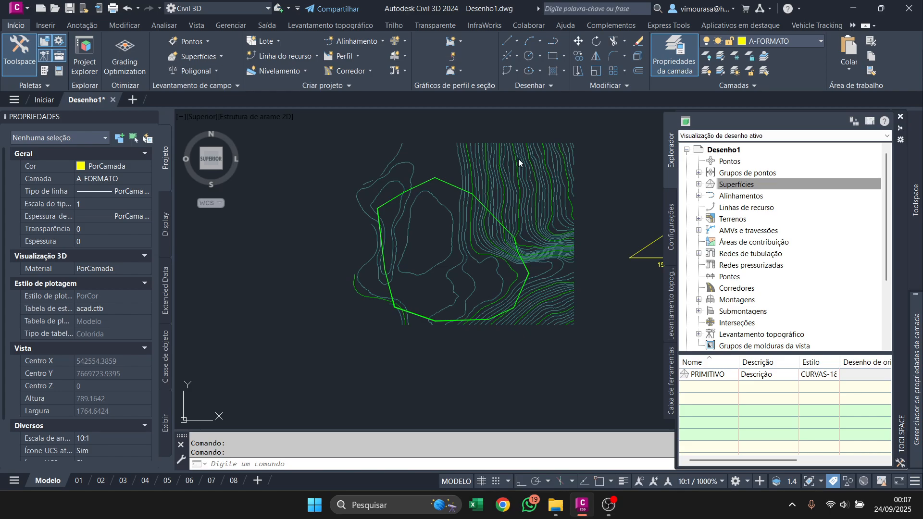
click(20, 8)
click(26, 9)
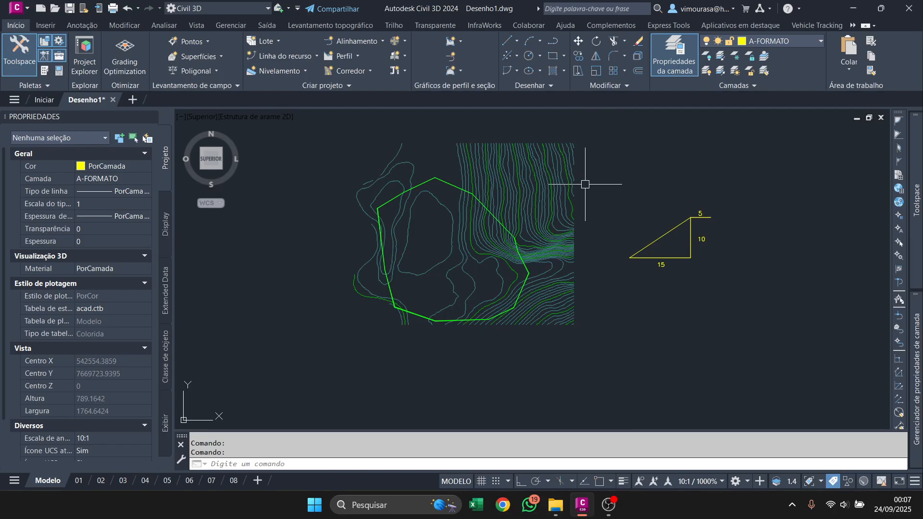
Start adding contour data to the PRIMITIVO surface's definition, accepting the default weeding and supplementing factors
mouse_move(916, 202)
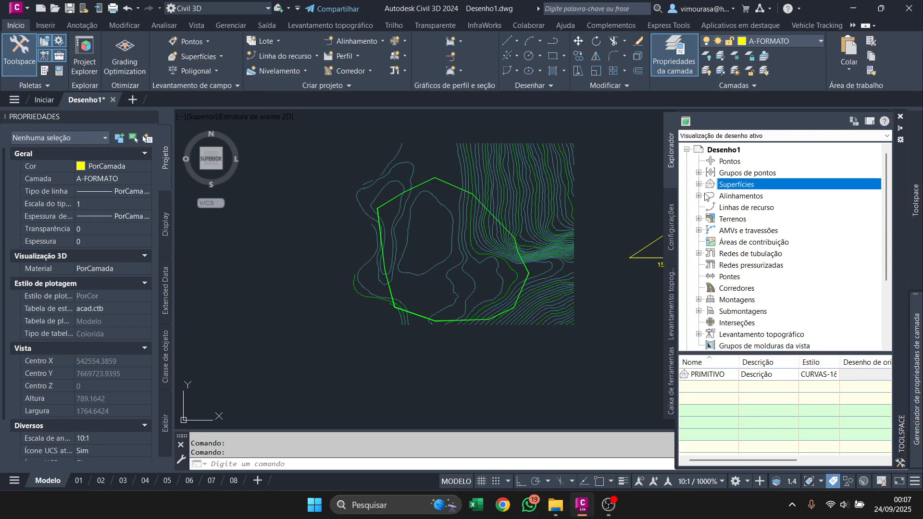
click(699, 184)
click(711, 197)
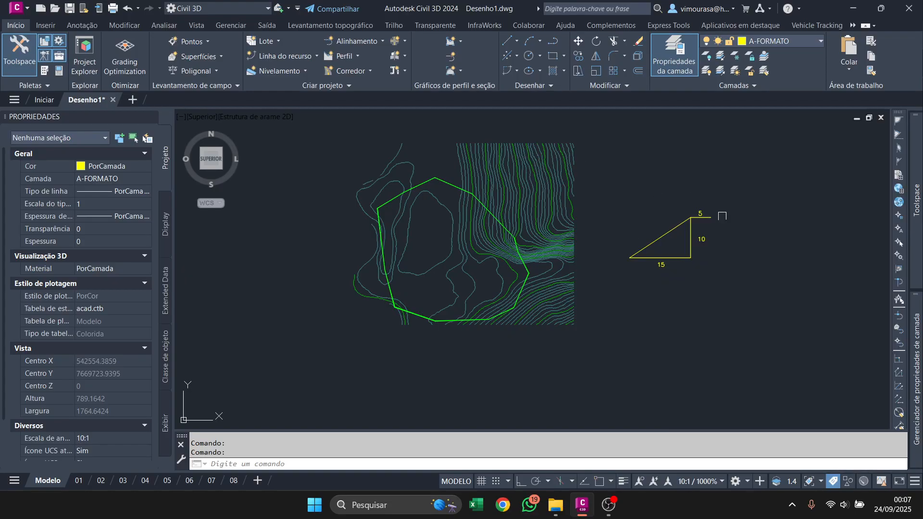
click(722, 231)
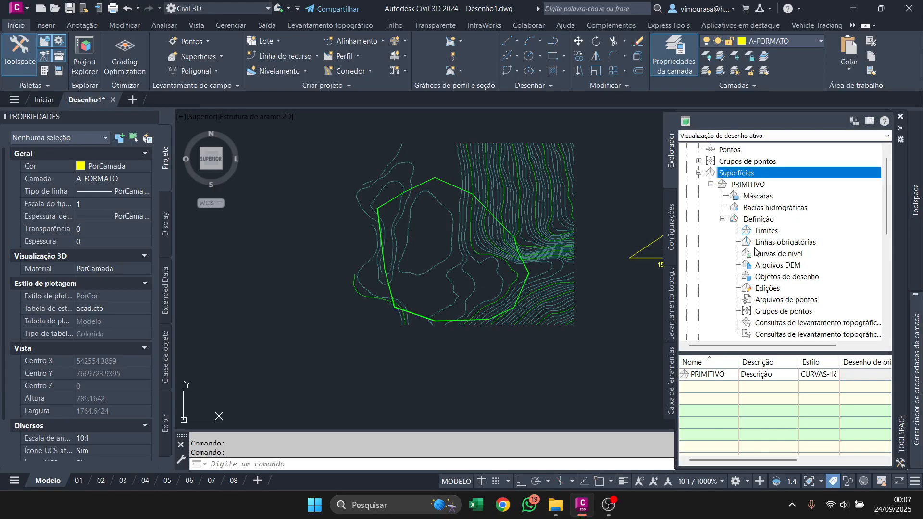
right_click(768, 255)
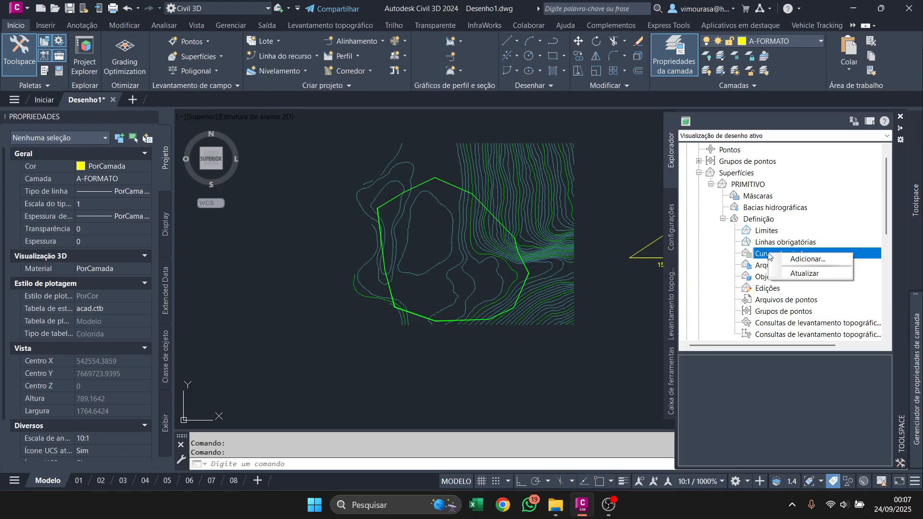
click(808, 259)
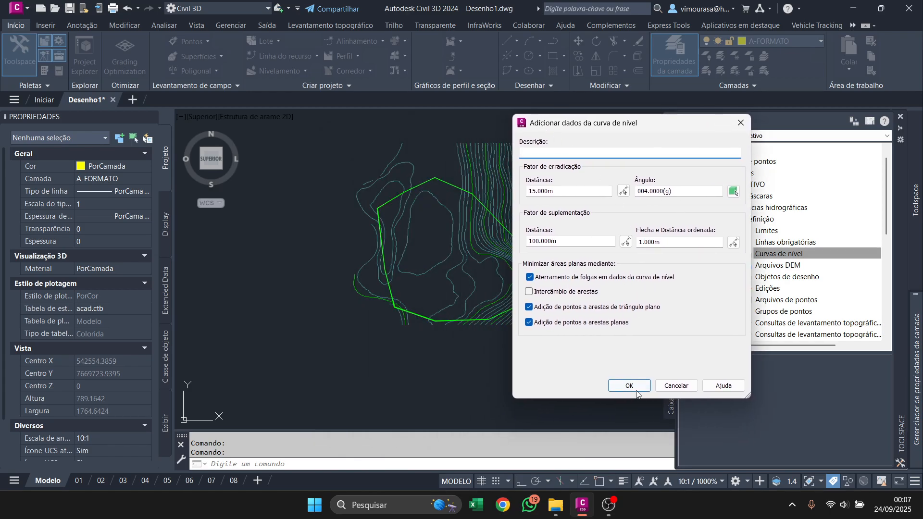
click(629, 386)
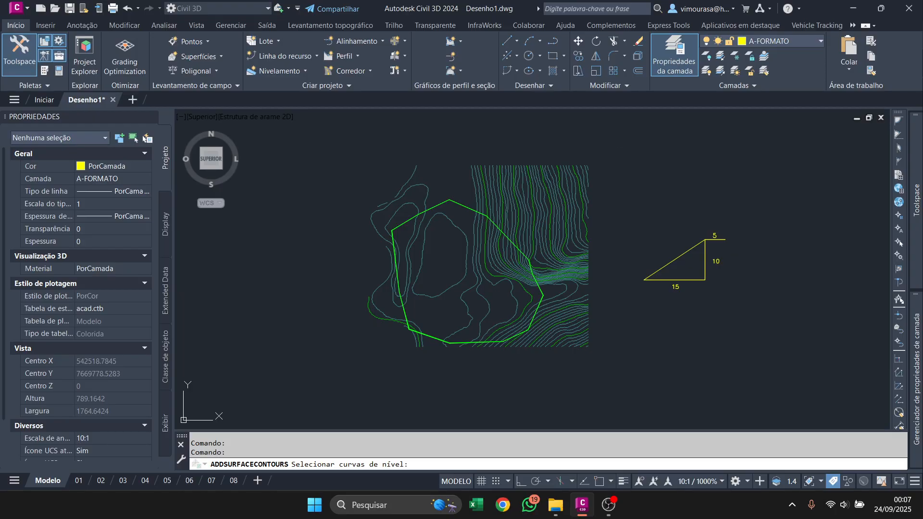
Add all the terrain contours to the surface, excluding the green boundary polyline from the selection, and dismiss the event viewer
click(614, 126)
click(343, 363)
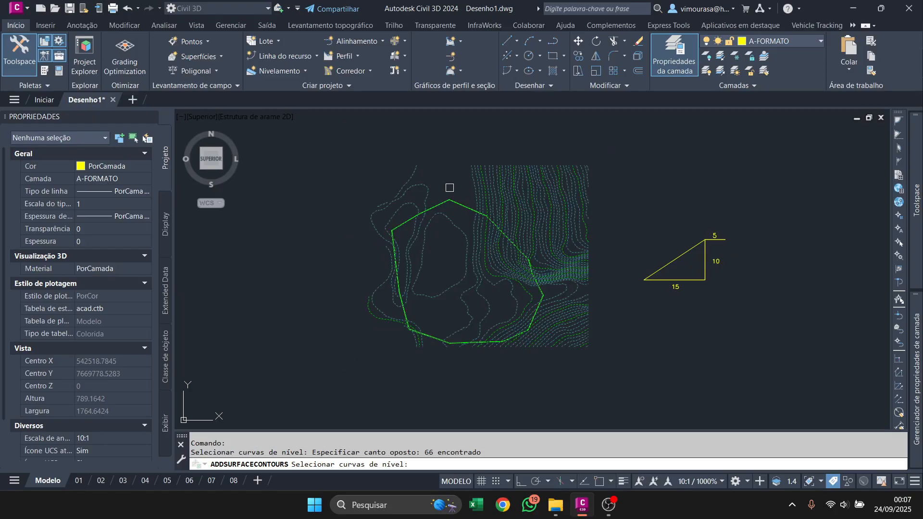
scroll(449, 188, up, 10)
click(456, 221)
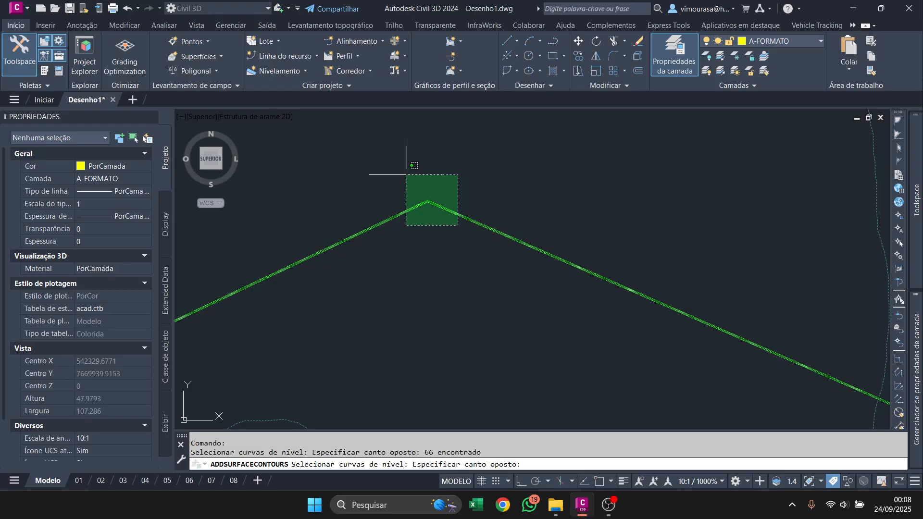
click(405, 174)
scroll(408, 187, down, 5)
middle_drag(486, 170, 485, 192)
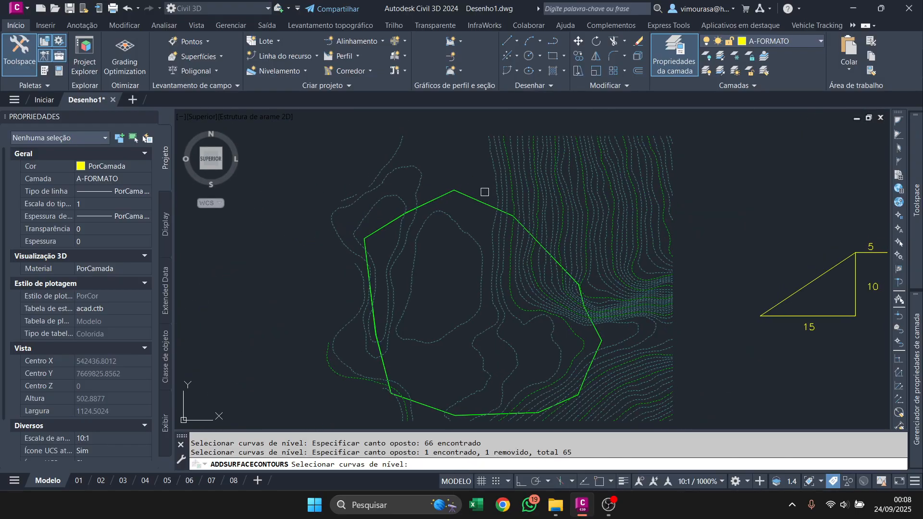
key(Return)
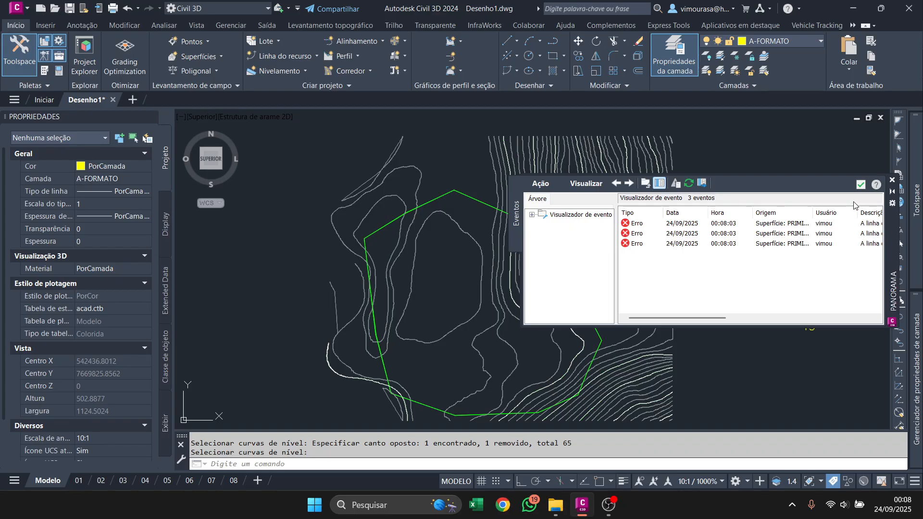
click(861, 184)
key(Escape)
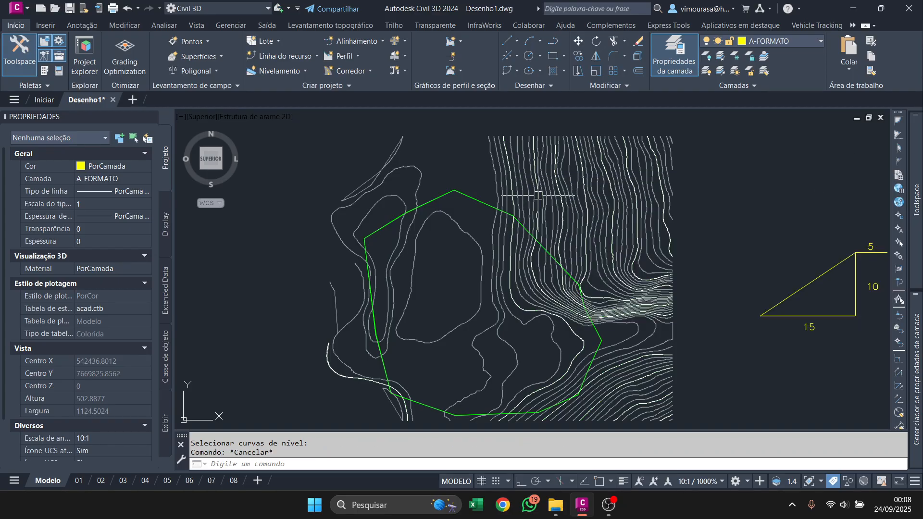
Inspect the overlapping surface and contour polylines in the northeast using selection cycling, and turn the cycling off again
click(539, 194)
key(Escape)
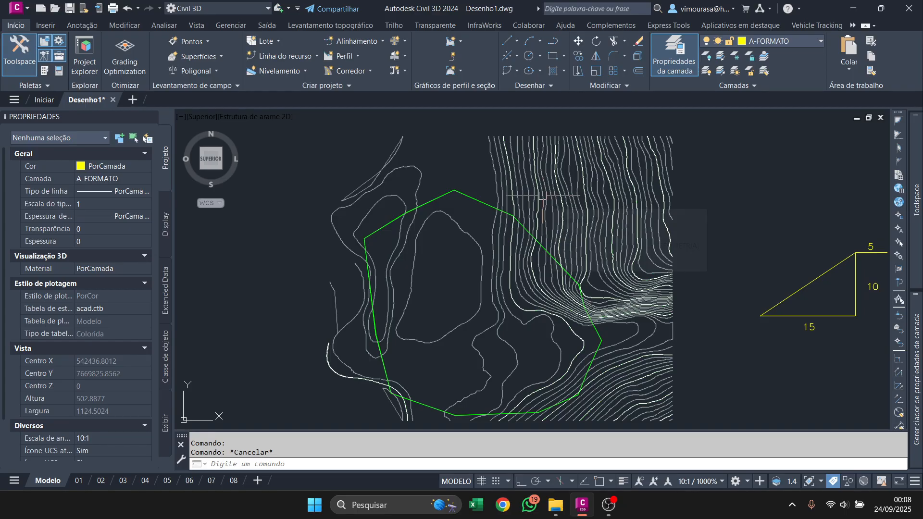
click(542, 195)
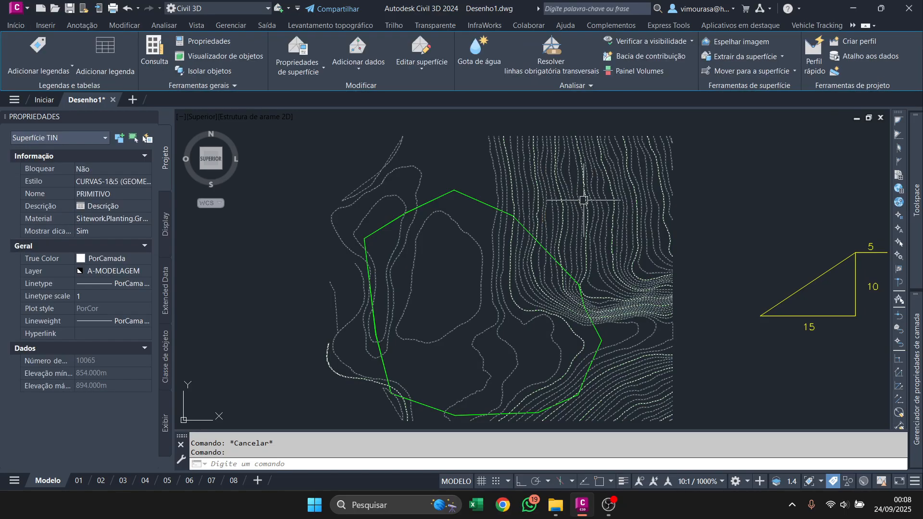
key(Escape)
key(ctrl+w)
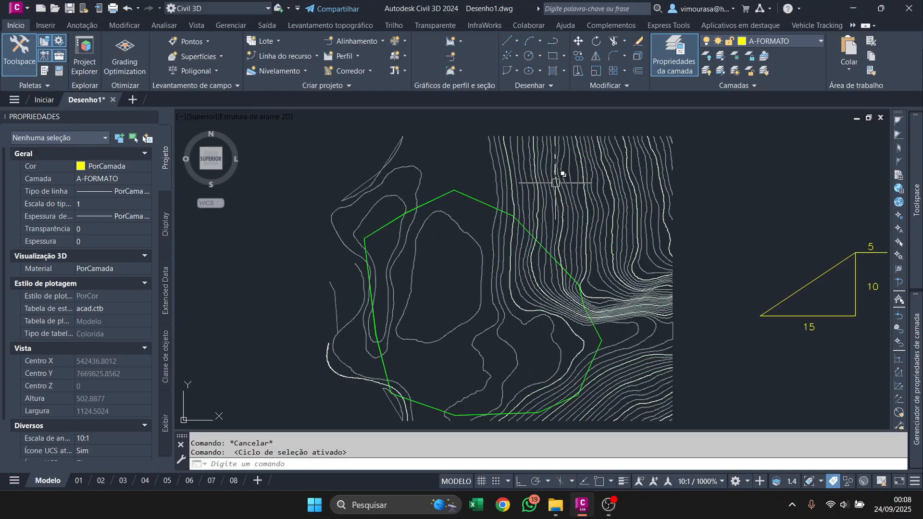
click(573, 204)
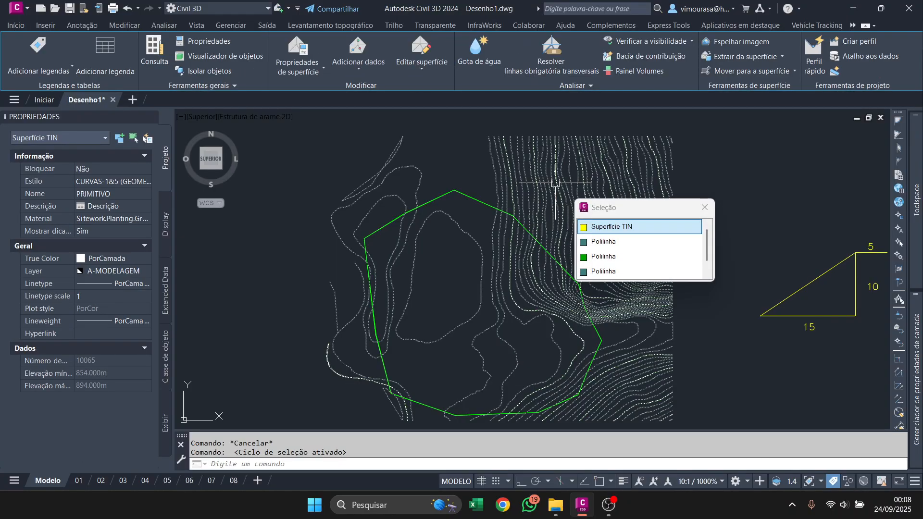
mouse_move(608, 250)
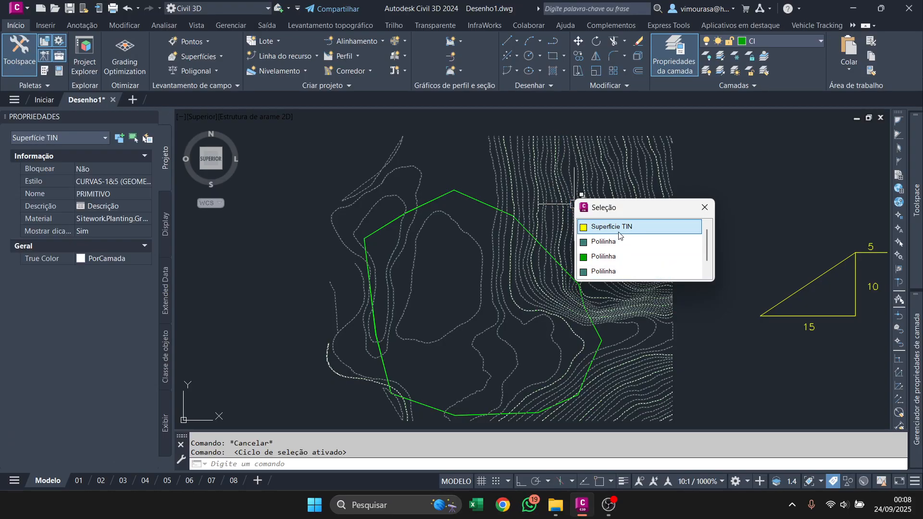
key(ctrl+w)
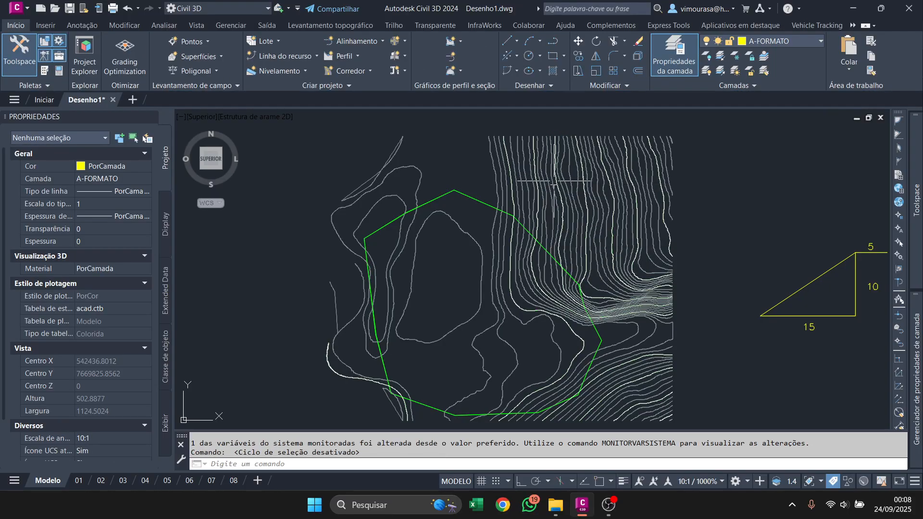
Set the PRIMITIVO surface's style to INVISIVEL and clear the selection
click(113, 181)
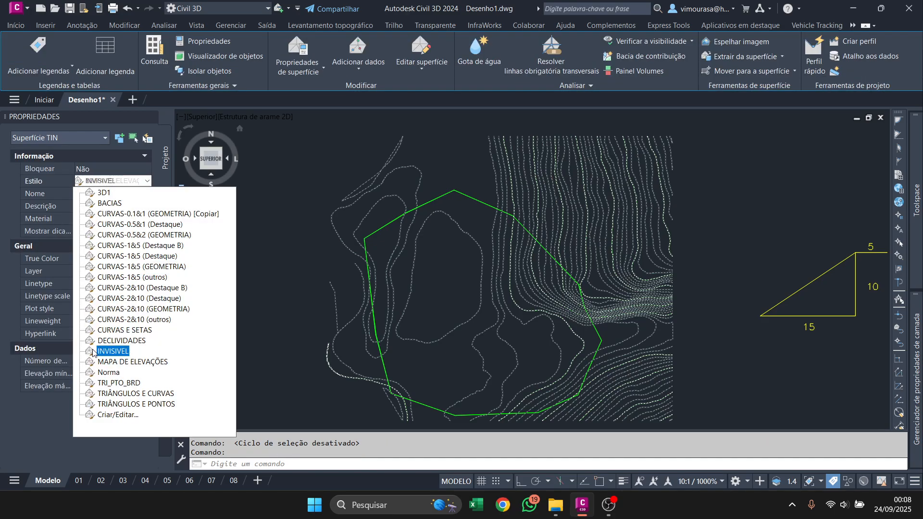
click(111, 372)
key(Escape)
key(Escape)
Freeze the CI and CM layers of the original contours by picking one contour on each
text(co)
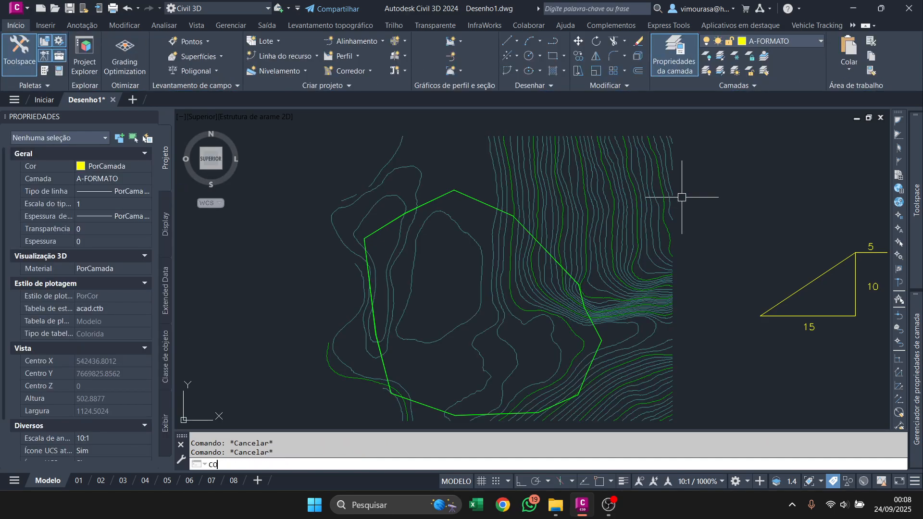
text(ng)
key(Return)
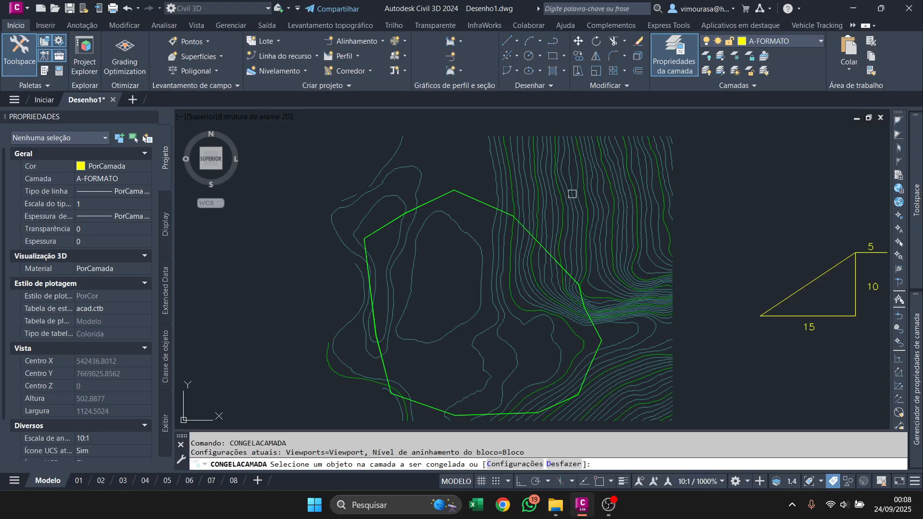
click(572, 194)
click(589, 200)
key(Escape)
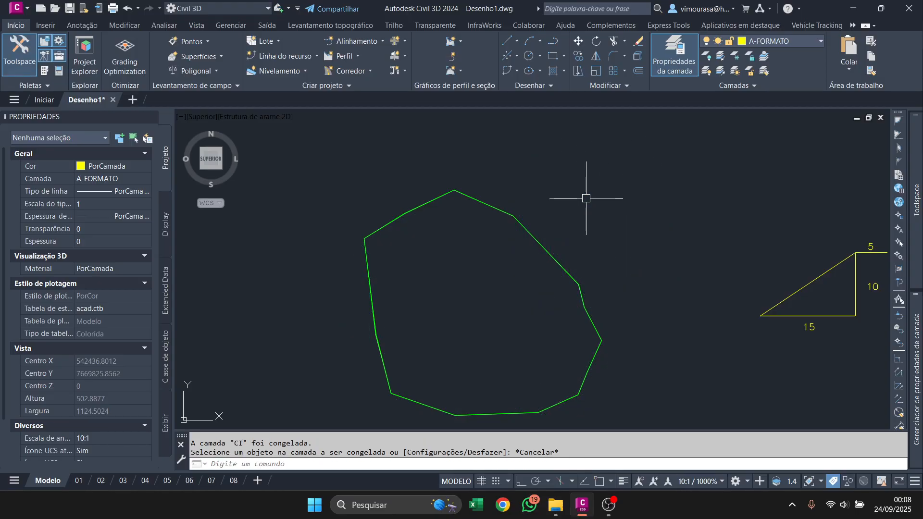
key(Escape)
Restore the PRIMITIVO surface's style to CURVAS-1&5 (GEOMETRIA) and select the surface in the drawing
mouse_move(916, 213)
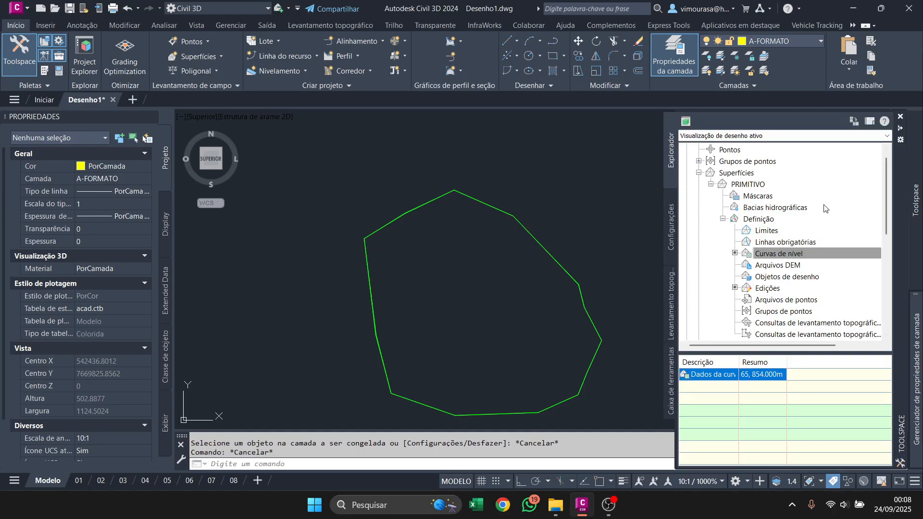
right_click(767, 184)
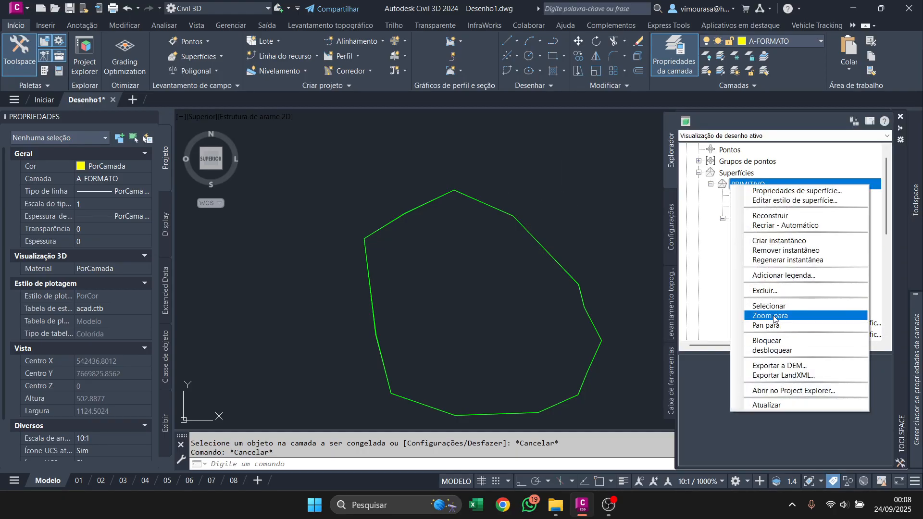
click(748, 308)
click(106, 181)
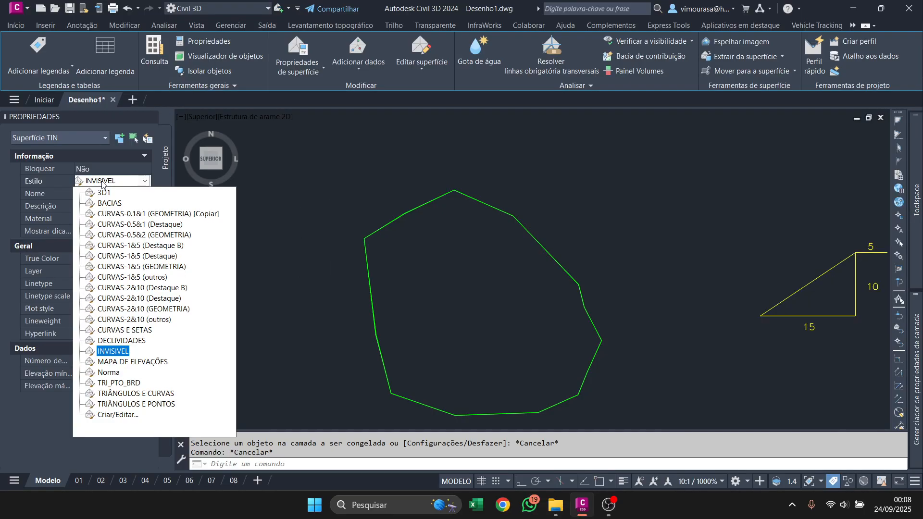
click(160, 268)
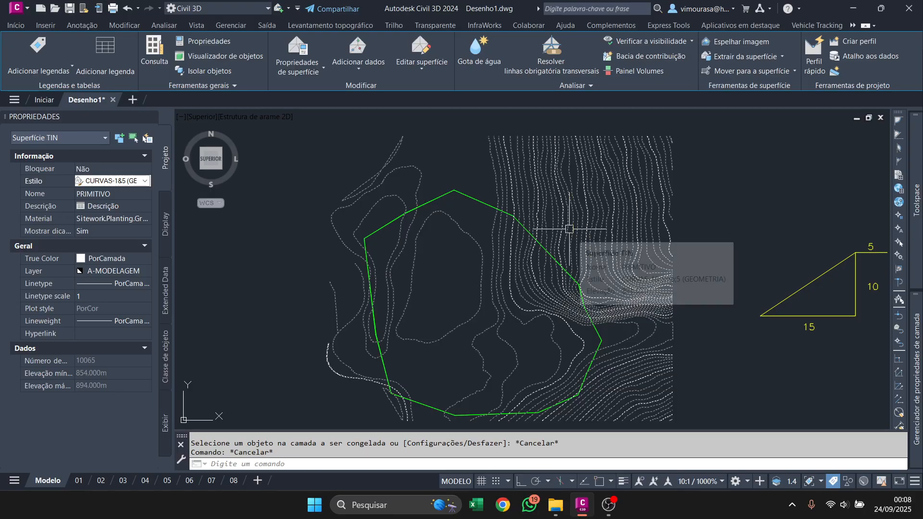
key(Escape)
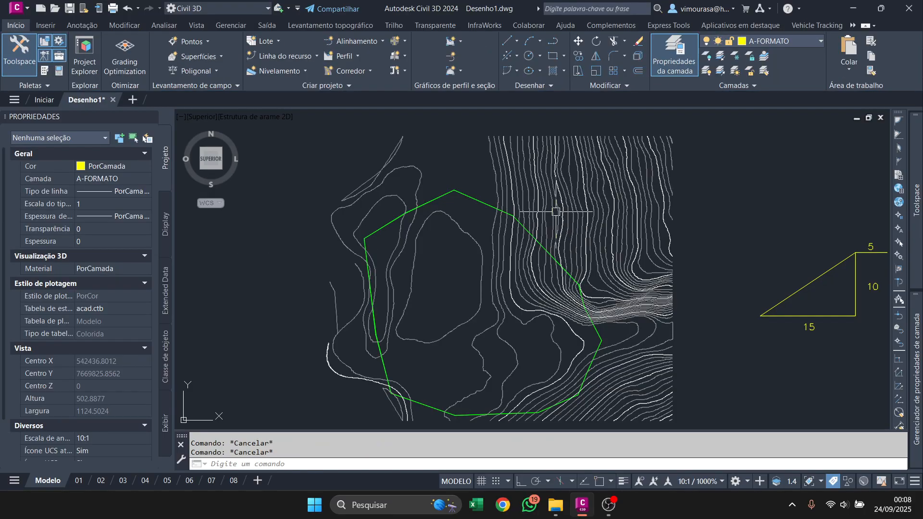
click(564, 187)
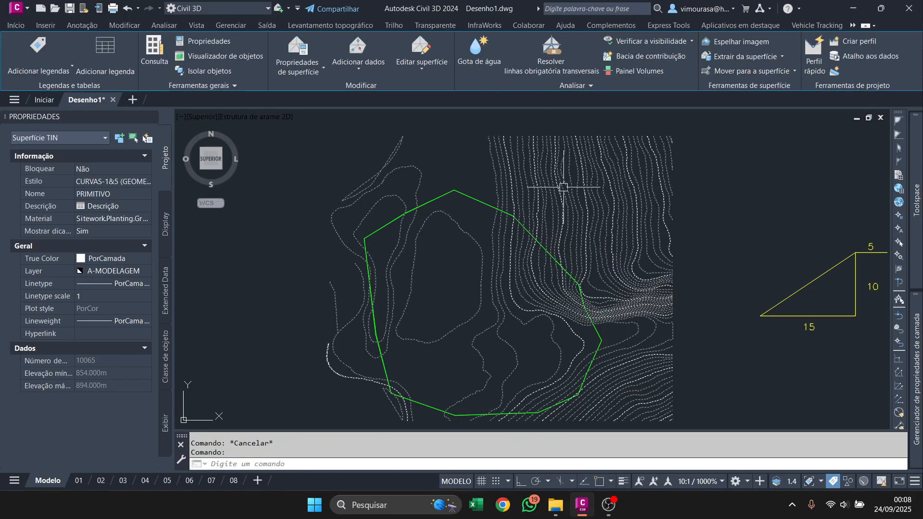
View the selected PRIMITIVO surface in the Object Viewer, orbiting around its shaded 3D relief, and close the viewer
right_click(570, 210)
click(608, 401)
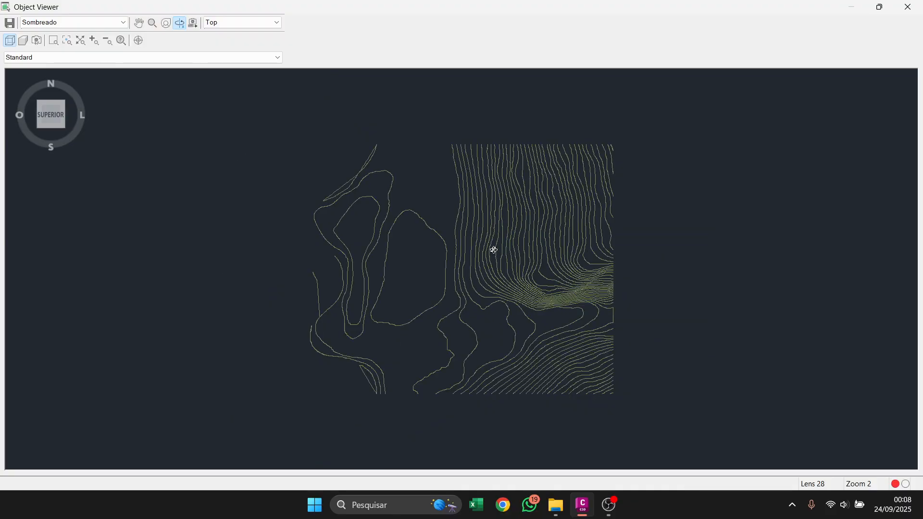
click(64, 126)
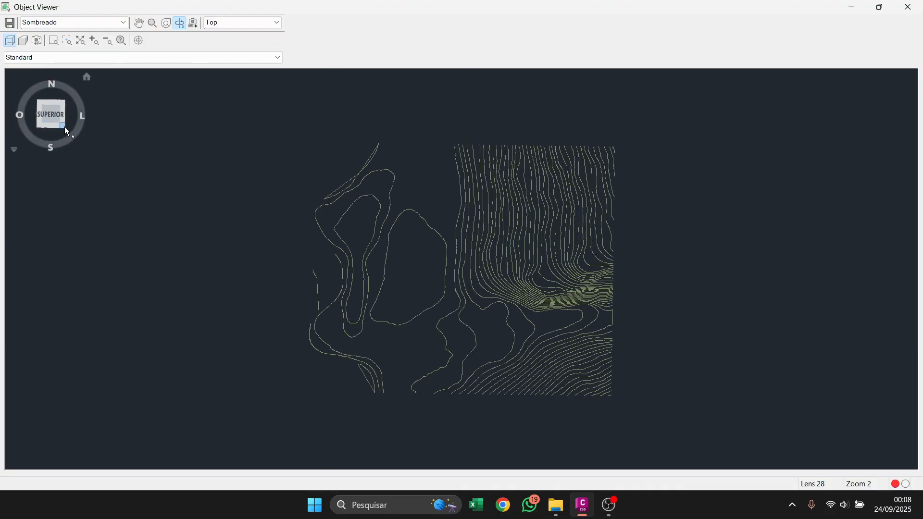
scroll(461, 335, up, 2)
scroll(444, 284, down, 2)
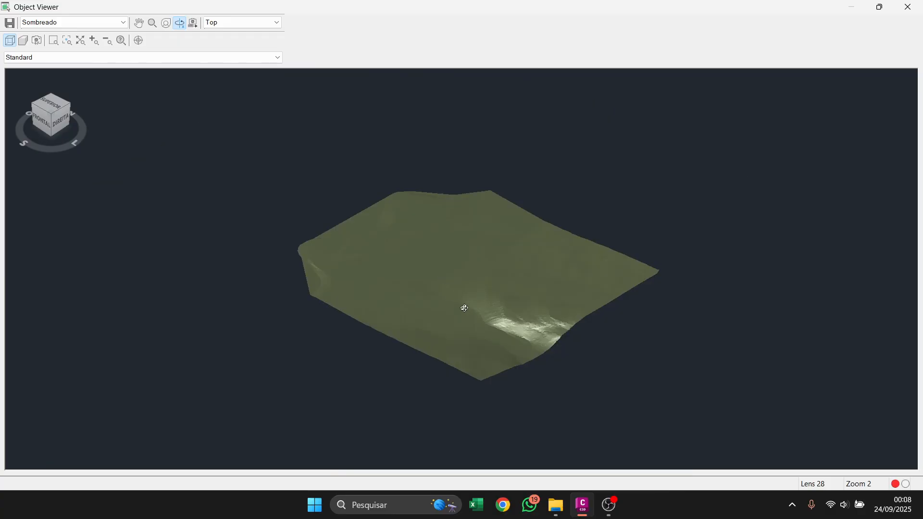
drag(464, 309, 369, 295)
scroll(418, 295, up, 2)
scroll(441, 341, up, 2)
drag(441, 342, 462, 249)
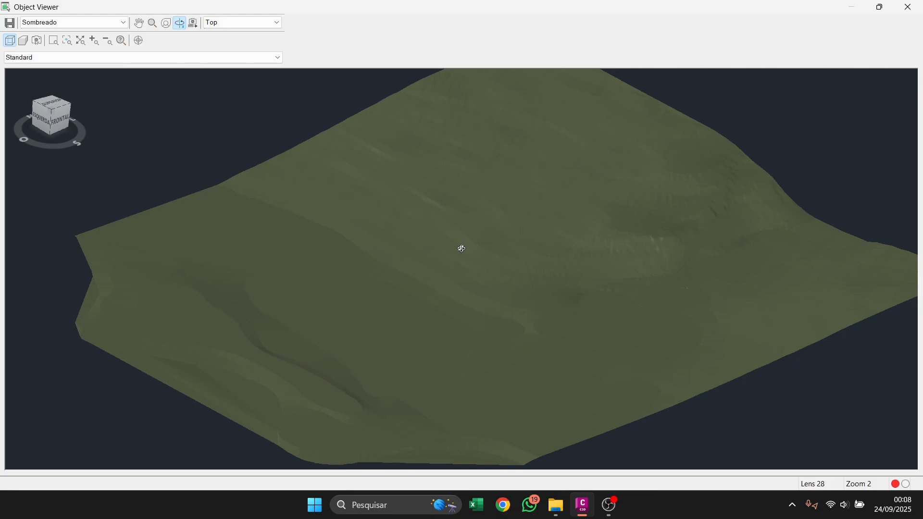
mouse_move(529, 241)
mouse_down()
mouse_move(486, 225)
mouse_move(550, 204)
mouse_move(492, 290)
mouse_move(491, 310)
mouse_move(482, 282)
mouse_move(359, 287)
mouse_up()
key(Escape)
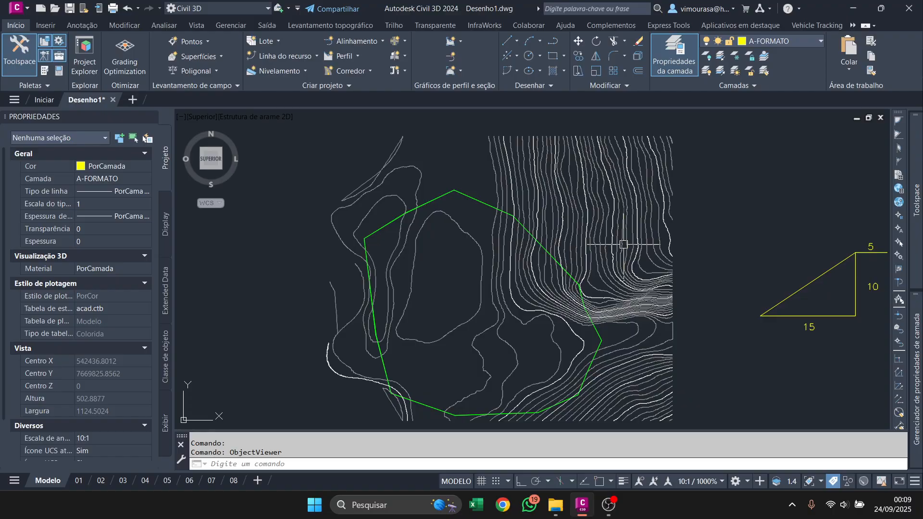
Examine the green site boundary polyline against the surface contours, selecting it to check its properties and clearing the selection
click(567, 226)
click(488, 201)
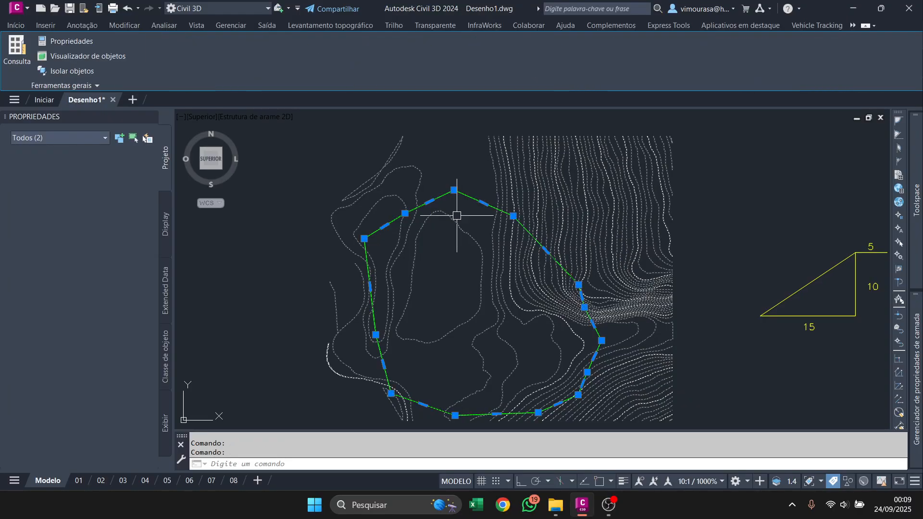
key(Escape)
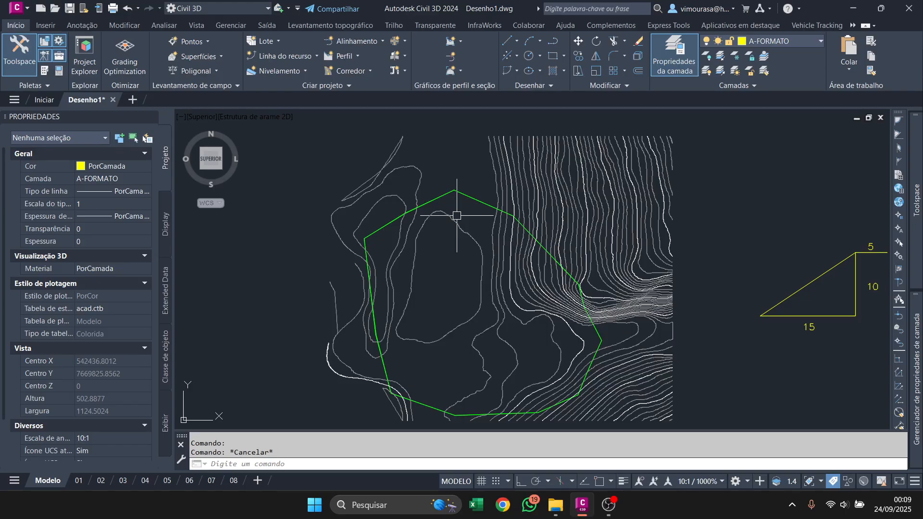
scroll(533, 242, down, 2)
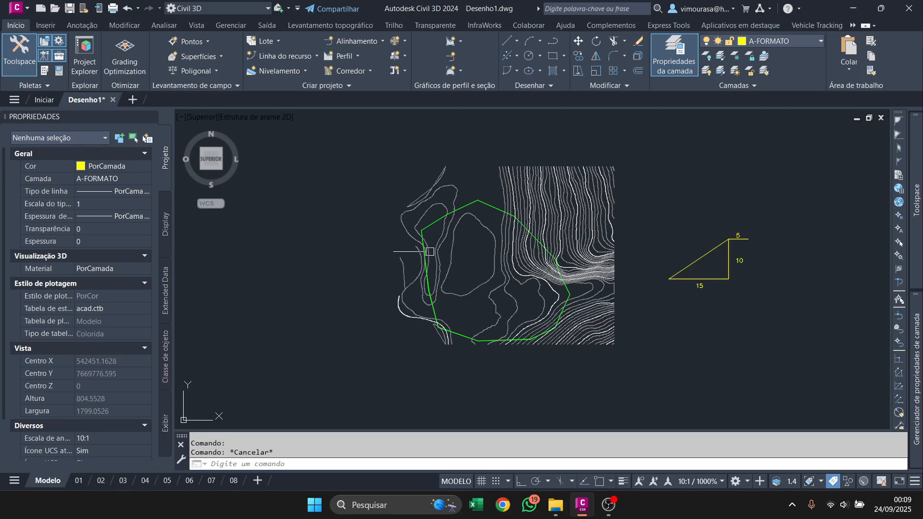
scroll(500, 323, up, 3)
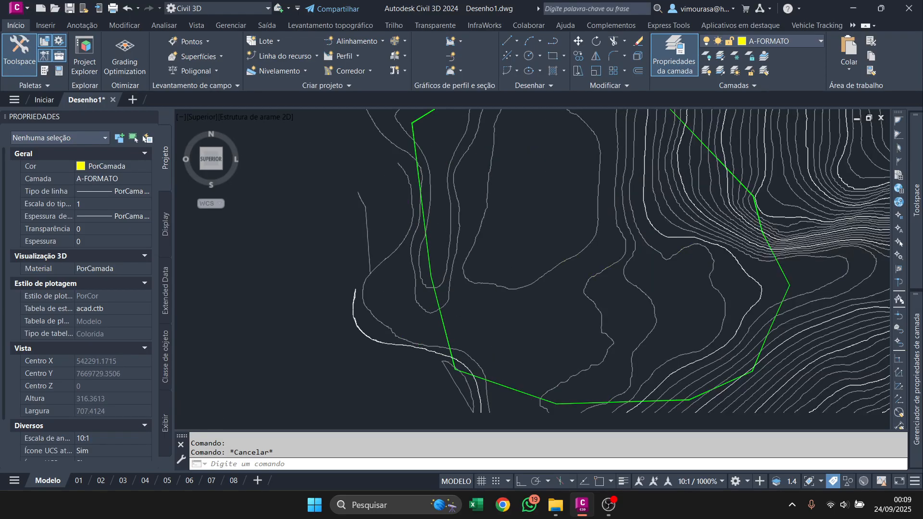
scroll(500, 323, down, 3)
scroll(527, 191, up, 3)
click(508, 190)
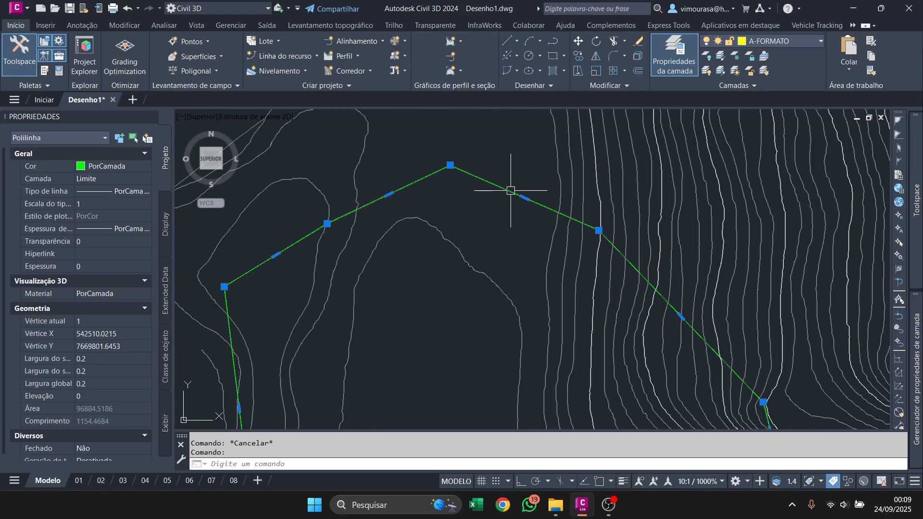
key(Escape)
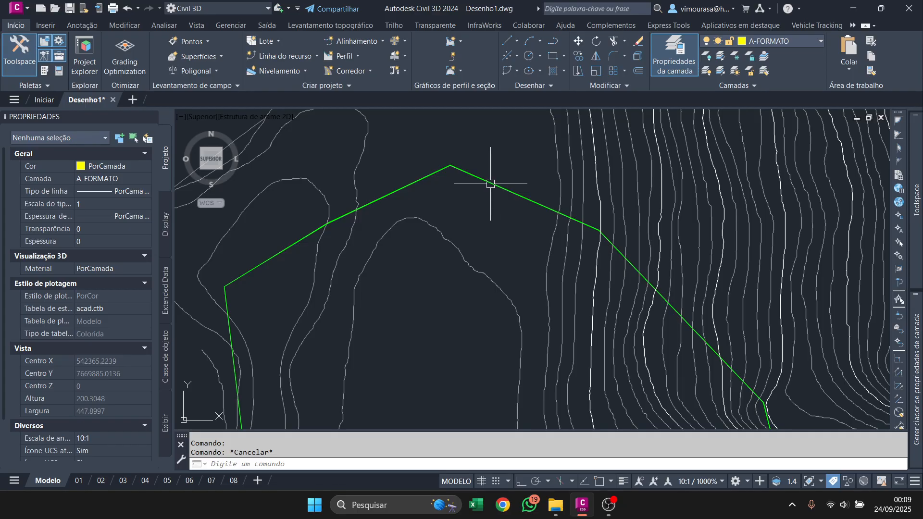
mouse_move(491, 184)
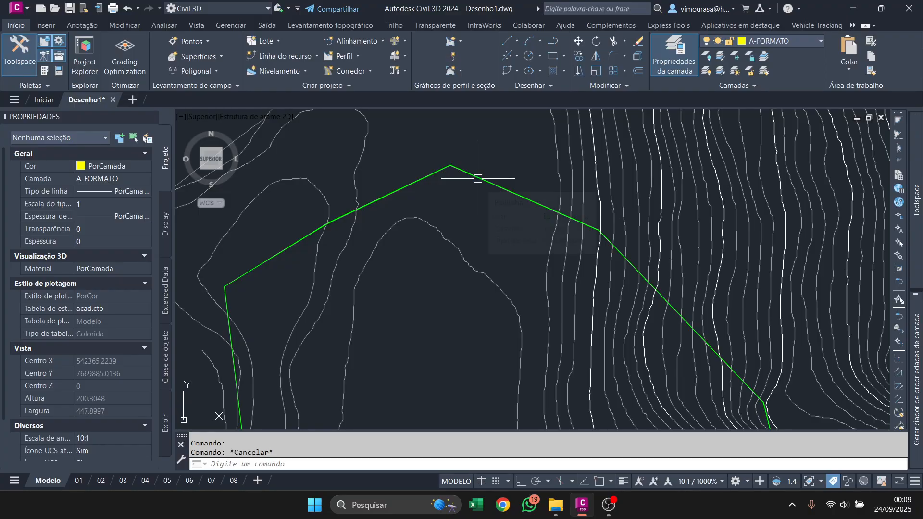
scroll(448, 168, down, 4)
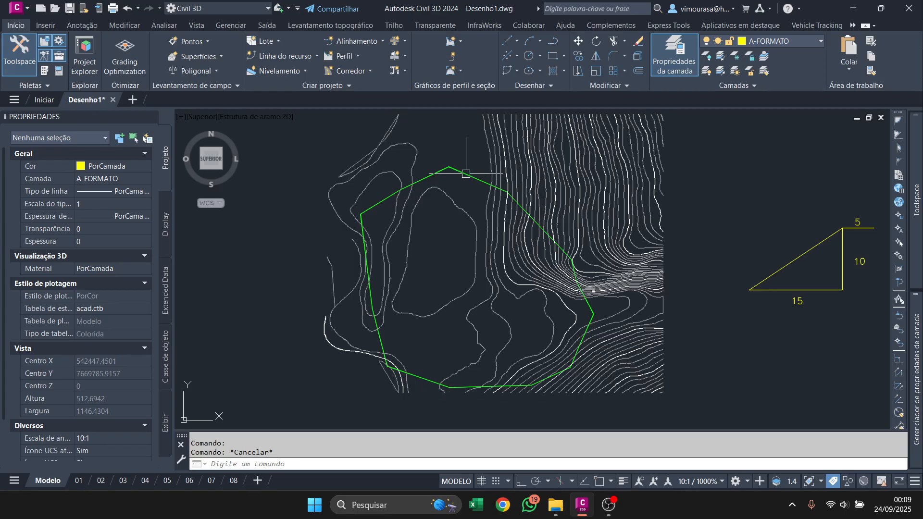
scroll(455, 173, up, 2)
scroll(452, 175, up, 6)
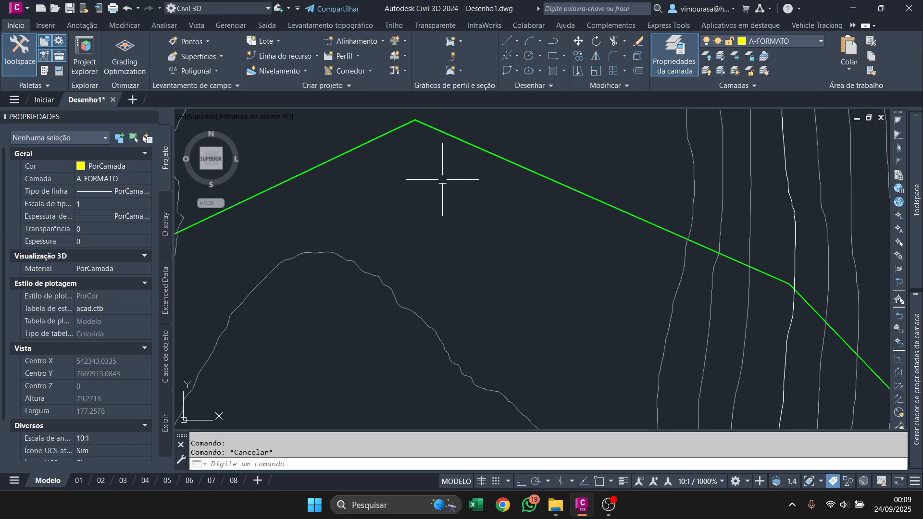
mouse_move(494, 158)
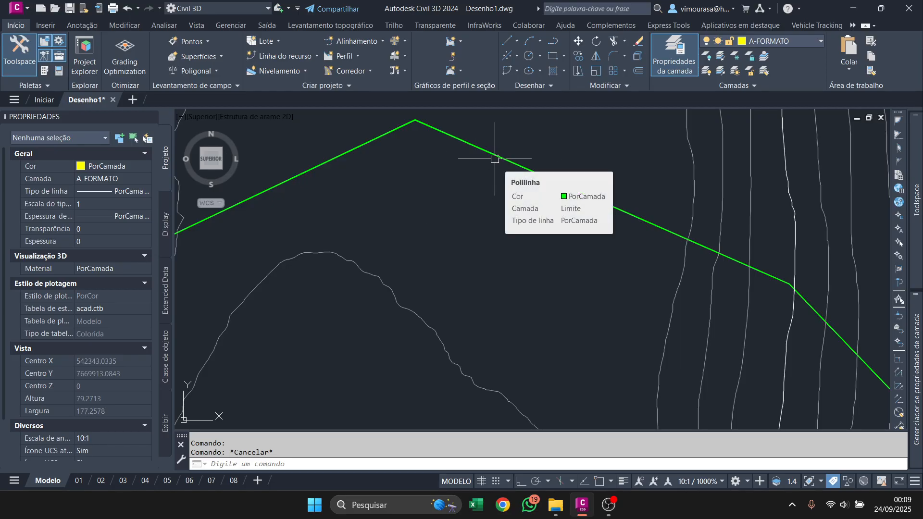
Offset the green site boundary polyline inward by 2 m
text(DESL)
key(Return)
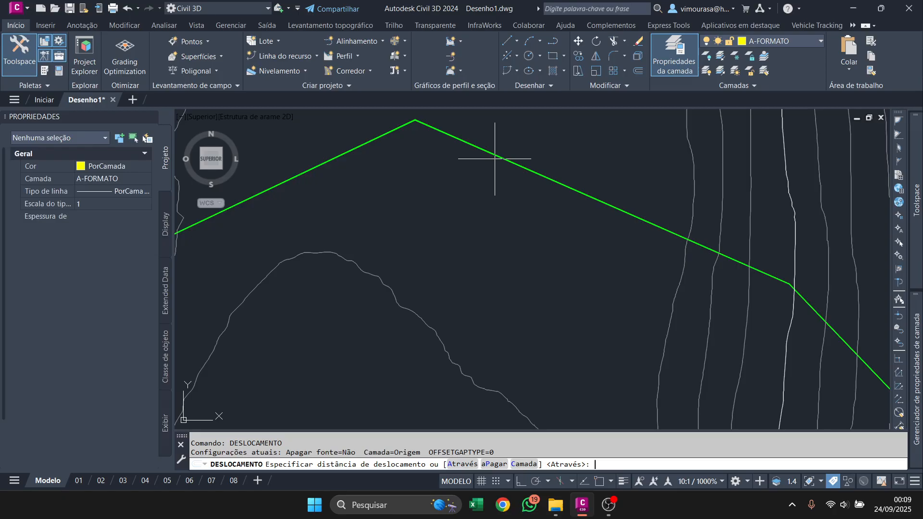
scroll(495, 158, down, 6)
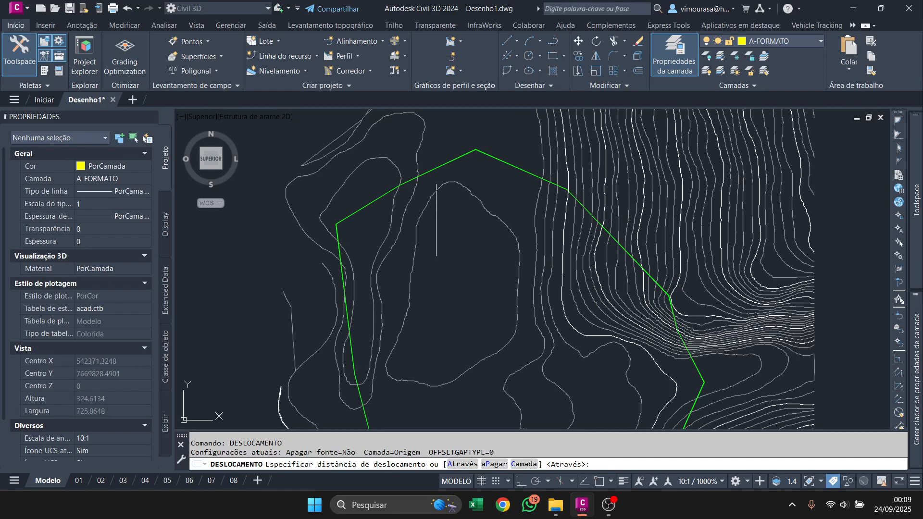
mouse_move(516, 201)
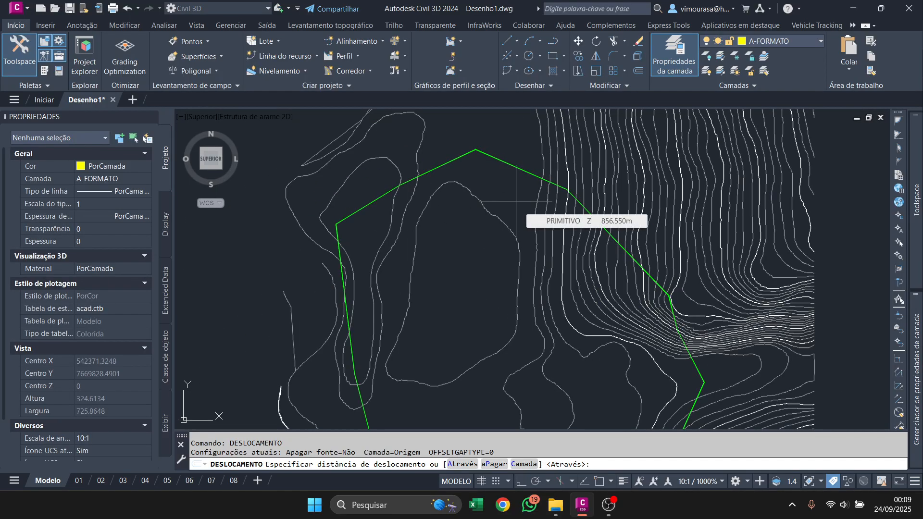
text(2)
key(Return)
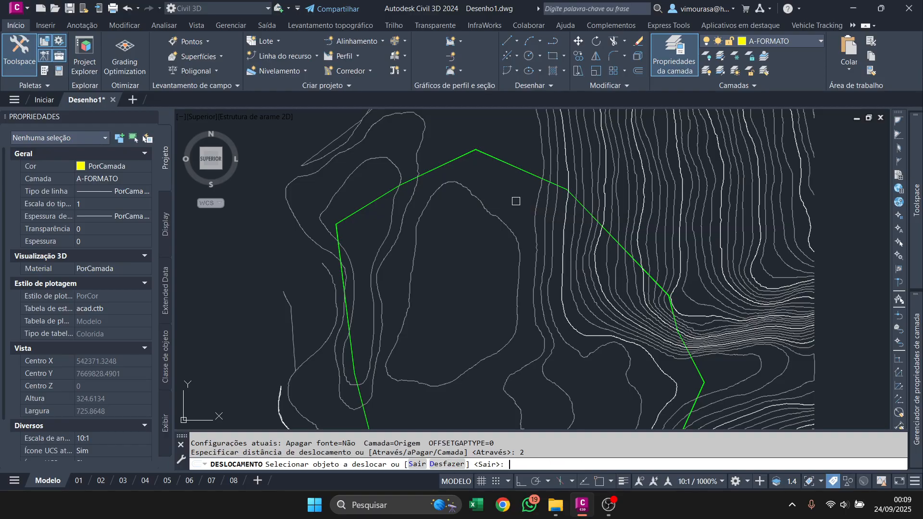
scroll(513, 172, up, 4)
click(512, 172)
scroll(443, 221, down, 1)
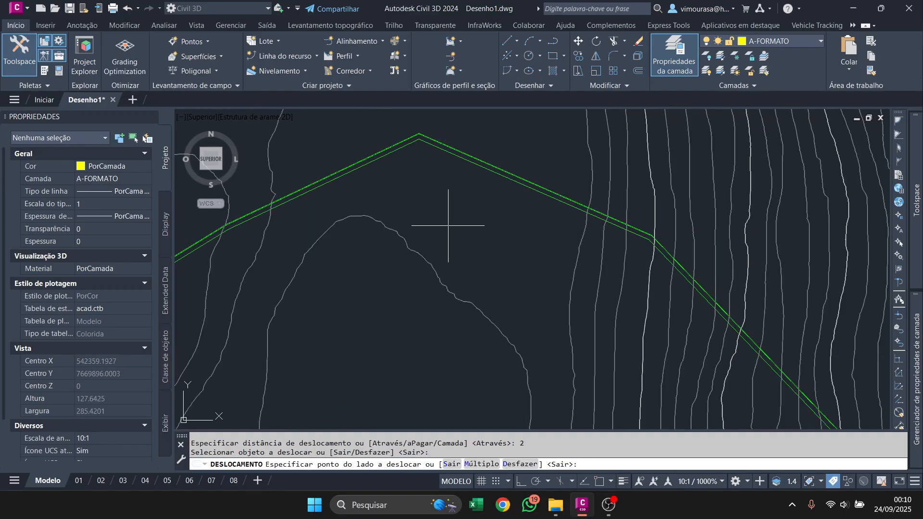
click(433, 239)
scroll(432, 238, down, 2)
scroll(474, 155, down, 2)
scroll(470, 154, up, 2)
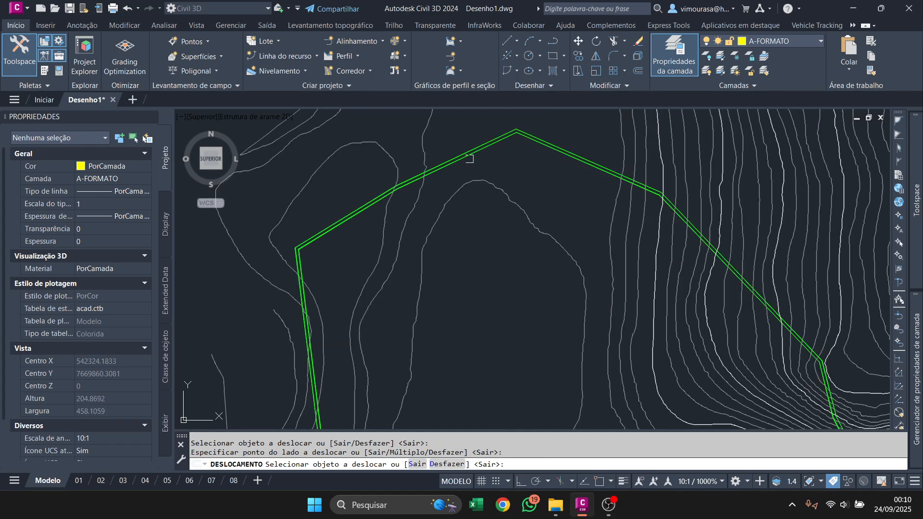
key(Escape)
Select the inner offset polyline and check its course around the whole site
scroll(522, 136, up, 4)
click(524, 138)
scroll(511, 174, down, 4)
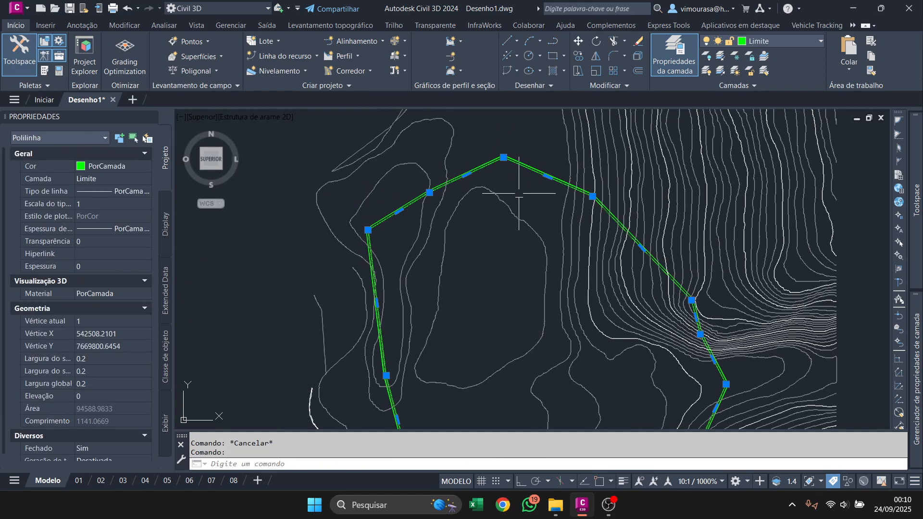
middle_drag(686, 323, 657, 239)
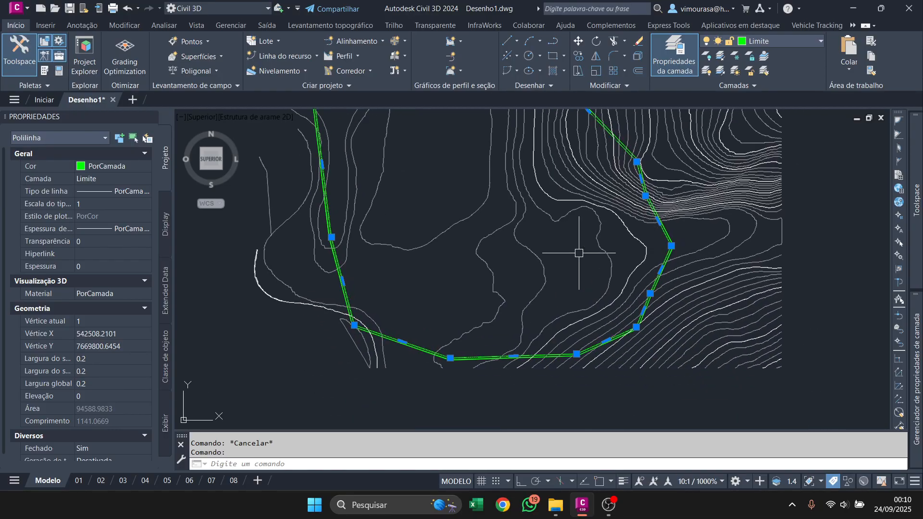
scroll(593, 286, down, 2)
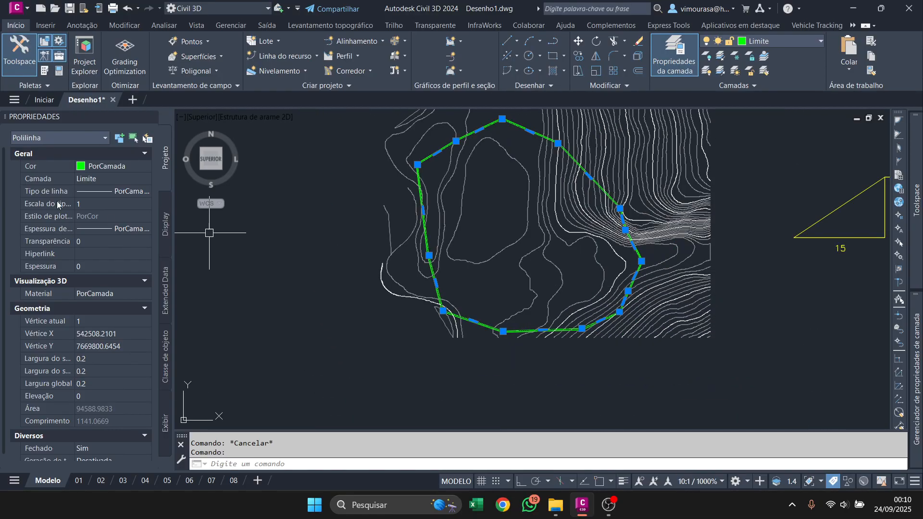
Start drawing a new feature line on the PROJETADO site with the EIXO style and the A-FEATURE_LINE layer
click(295, 57)
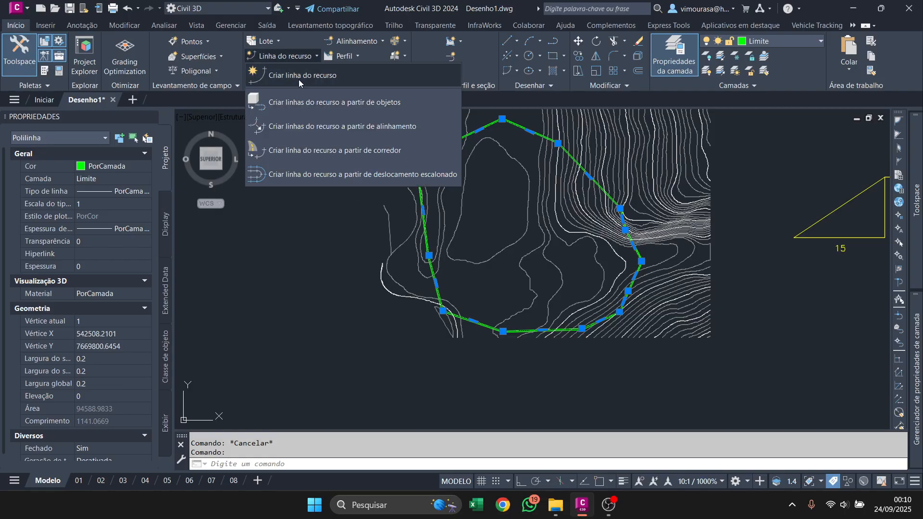
click(301, 76)
drag(754, 150, 663, 123)
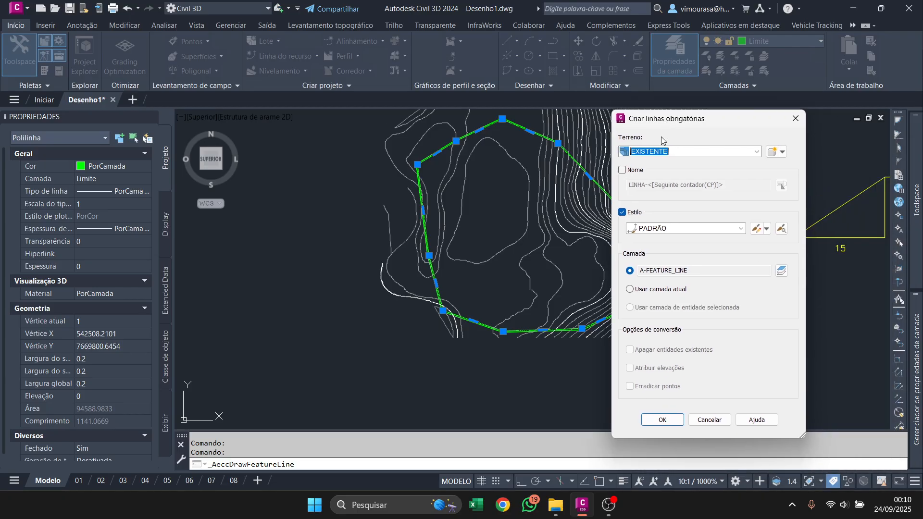
click(666, 152)
click(656, 182)
click(676, 229)
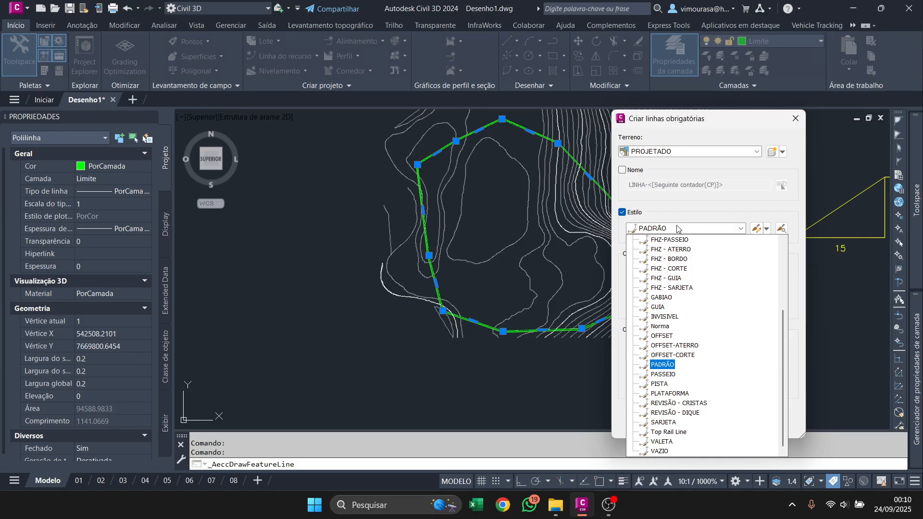
click(677, 229)
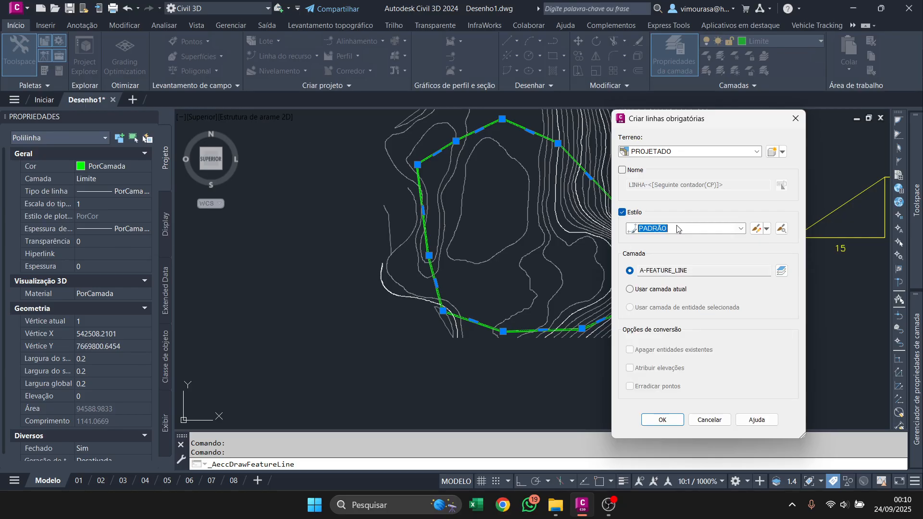
click(677, 229)
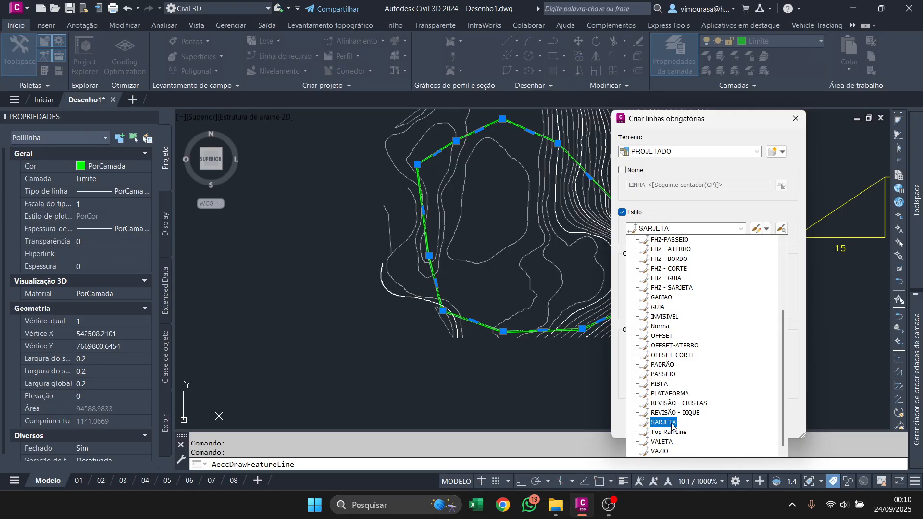
scroll(666, 418, up, 4)
click(657, 317)
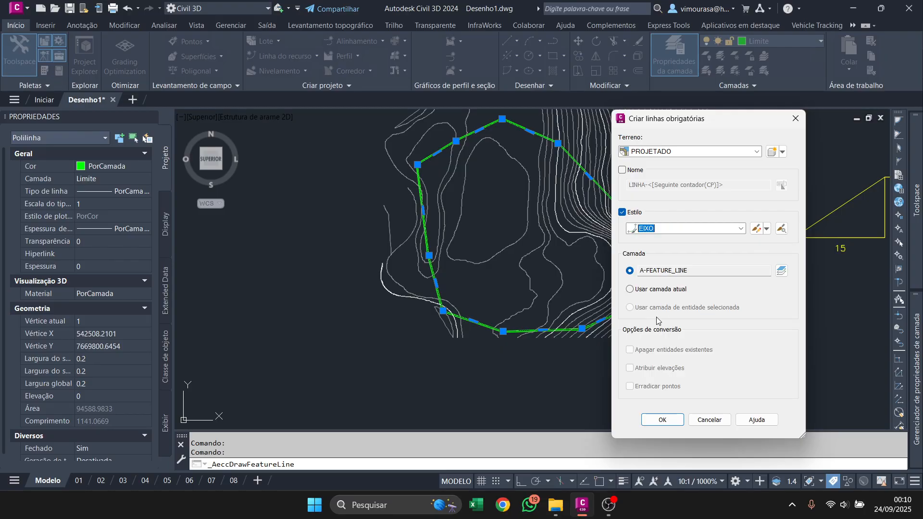
click(663, 419)
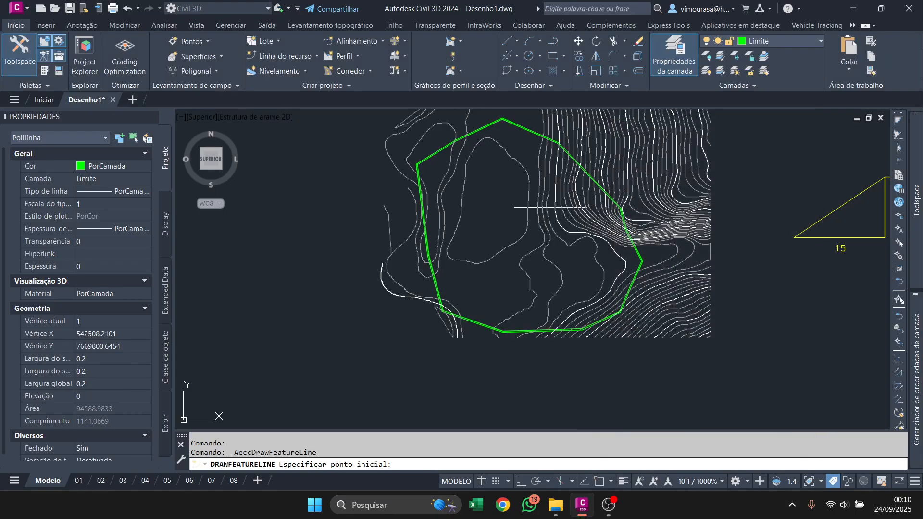
scroll(524, 128, up, 2)
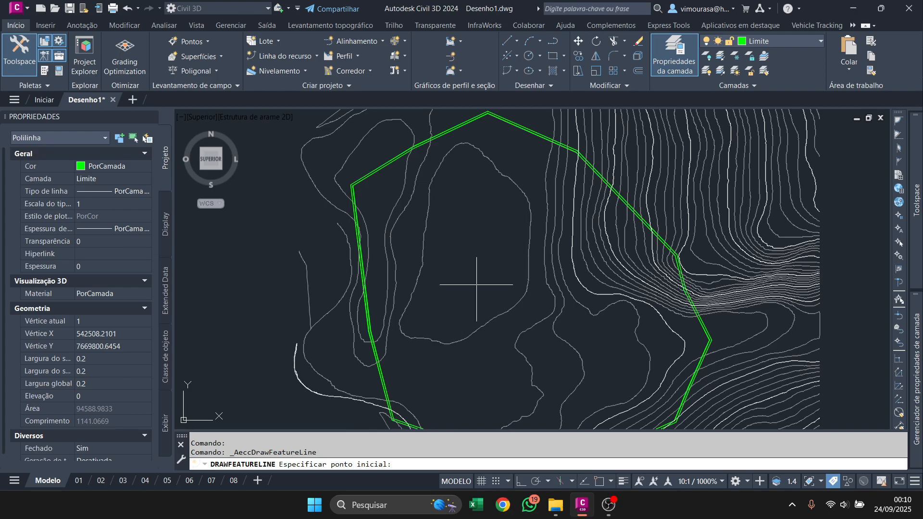
scroll(484, 115, up, 3)
scroll(485, 113, up, 2)
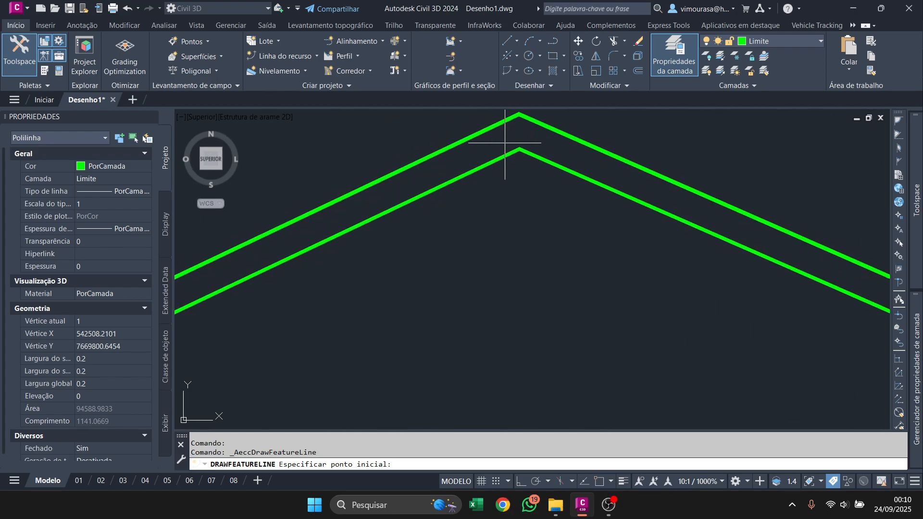
key(F3)
click(517, 149)
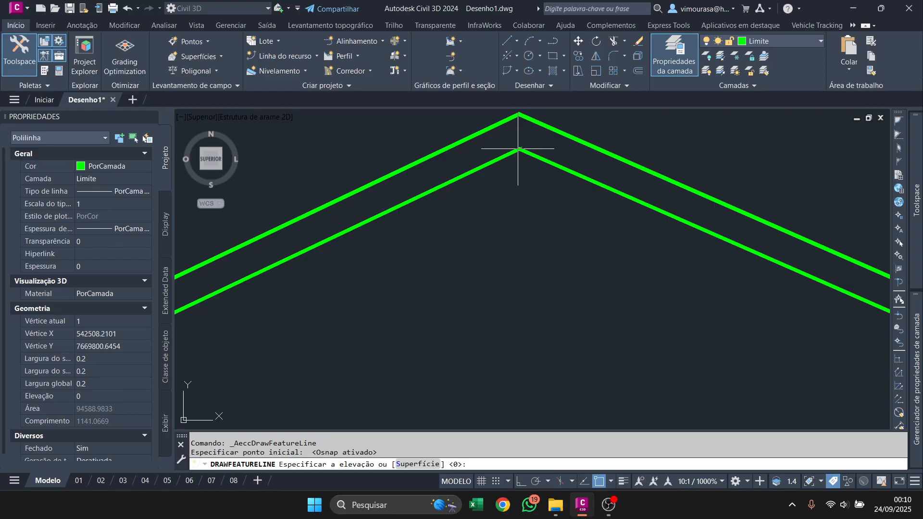
scroll(518, 148, down, 5)
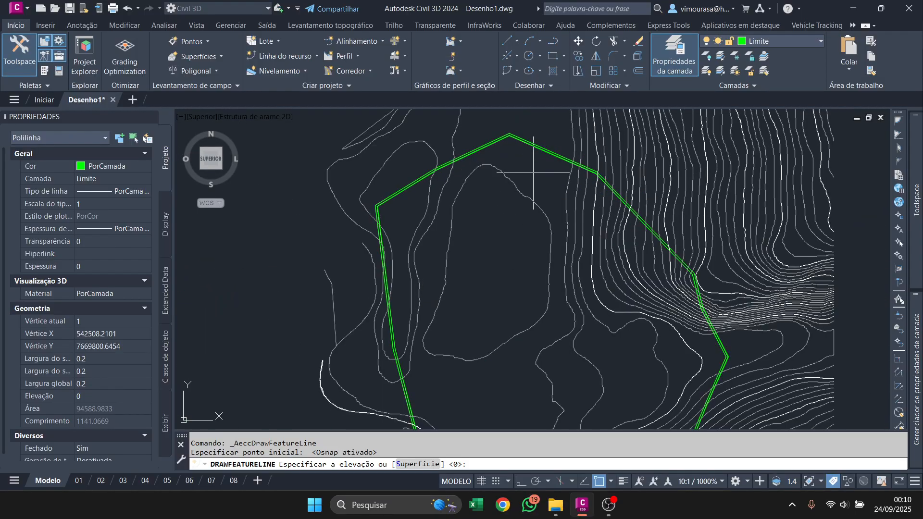
key(Escape)
Convert the inner offset polyline into a feature line on the PROJETADO site with the EIXO style and A-FEATURE_LINE layer, erasing the existing entity
scroll(528, 164, up, 4)
click(513, 144)
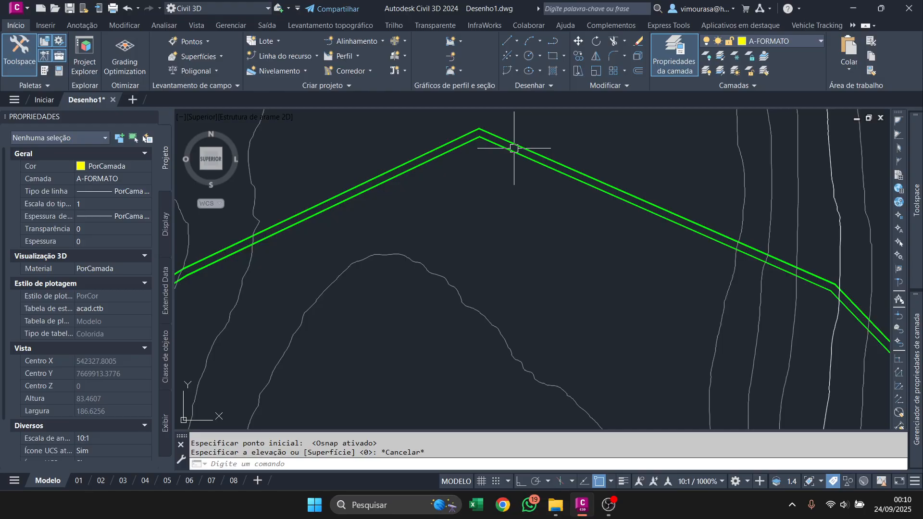
click(278, 54)
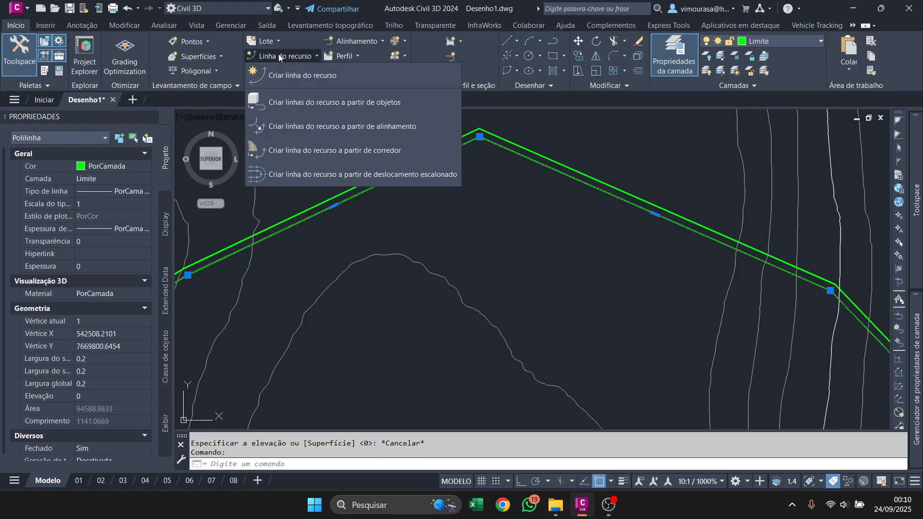
click(366, 102)
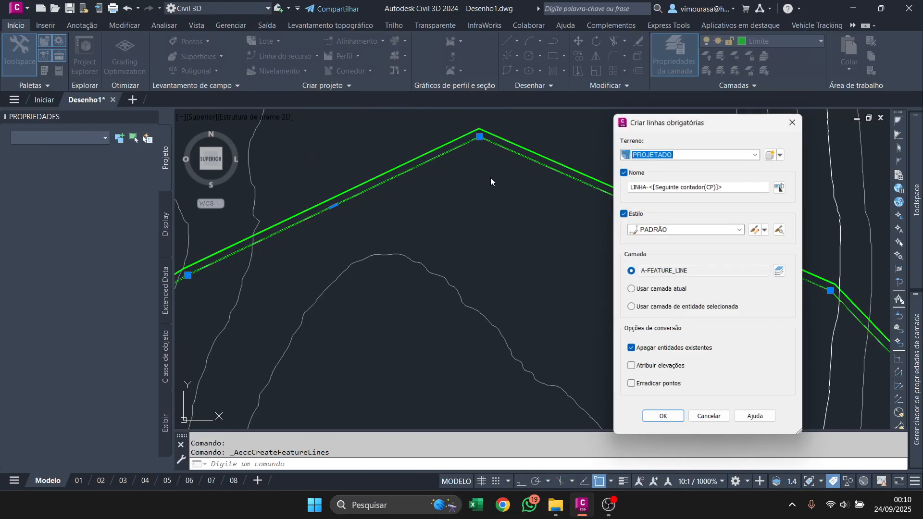
click(662, 229)
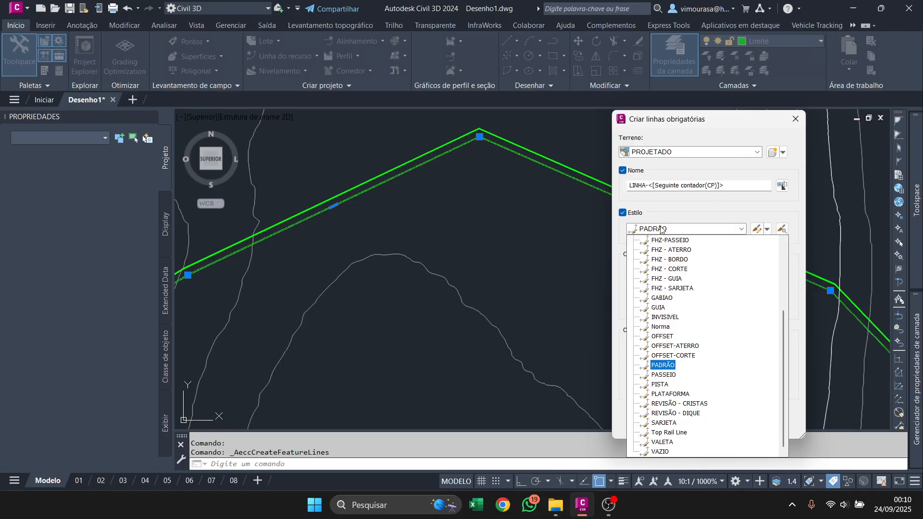
scroll(662, 231, up, 1)
click(662, 271)
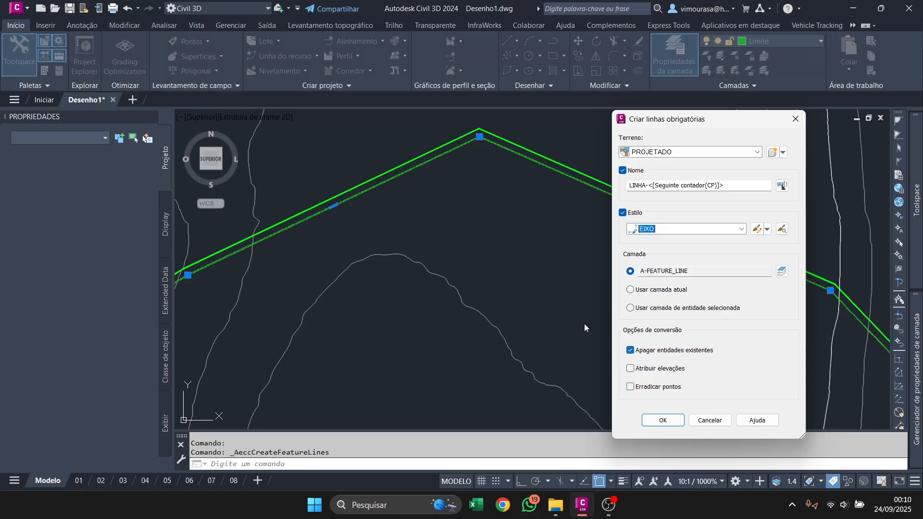
click(663, 421)
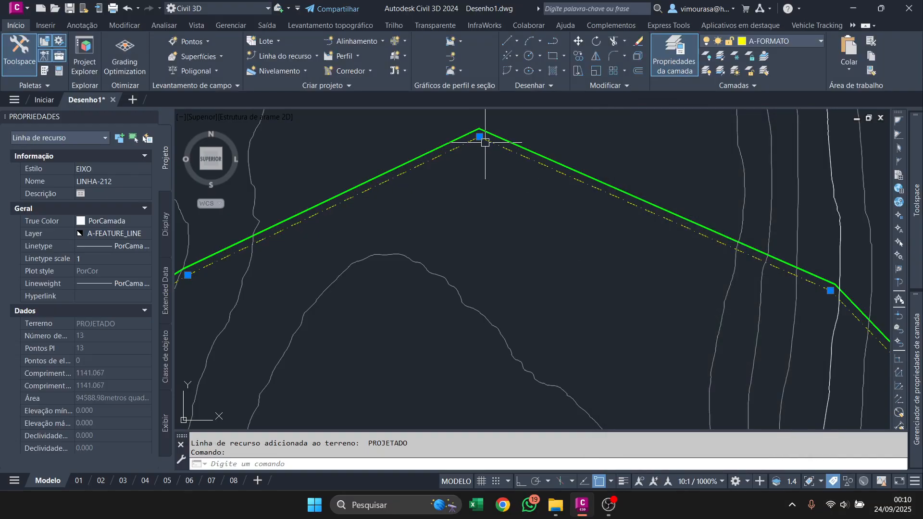
Examine the course of the new feature line against the green boundary and the contours, leaving the feature line selected
scroll(518, 118, down, 2)
scroll(546, 143, down, 3)
scroll(626, 227, up, 3)
key(Escape)
scroll(752, 244, up, 4)
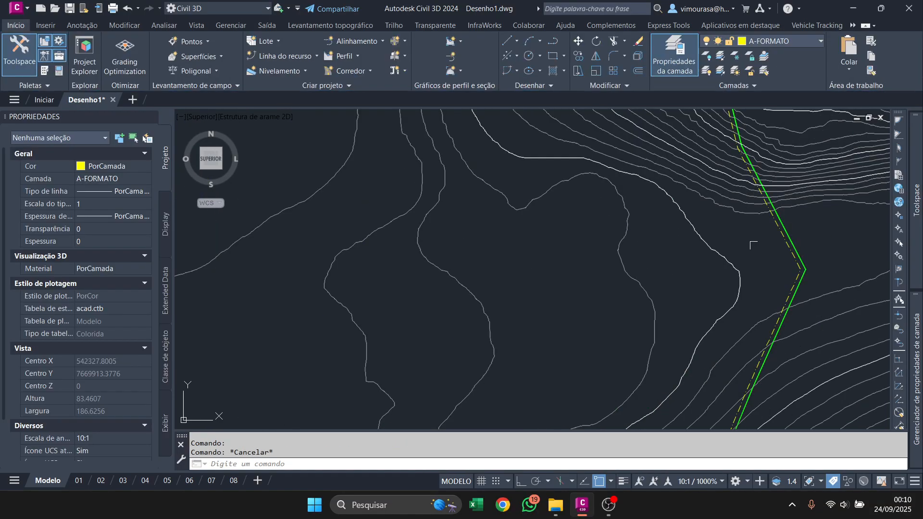
scroll(761, 324, down, 4)
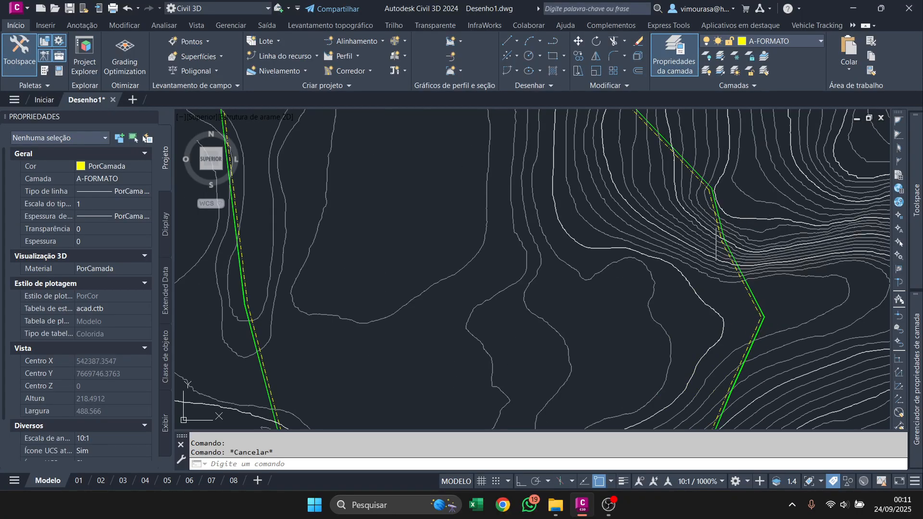
scroll(750, 292, up, 3)
click(746, 296)
scroll(614, 216, down, 3)
scroll(614, 216, down, 3)
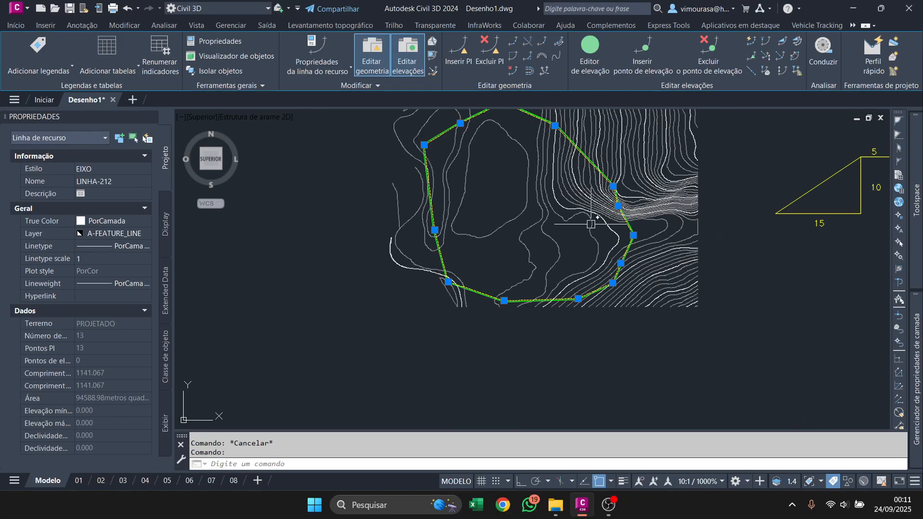
scroll(477, 278, up, 3)
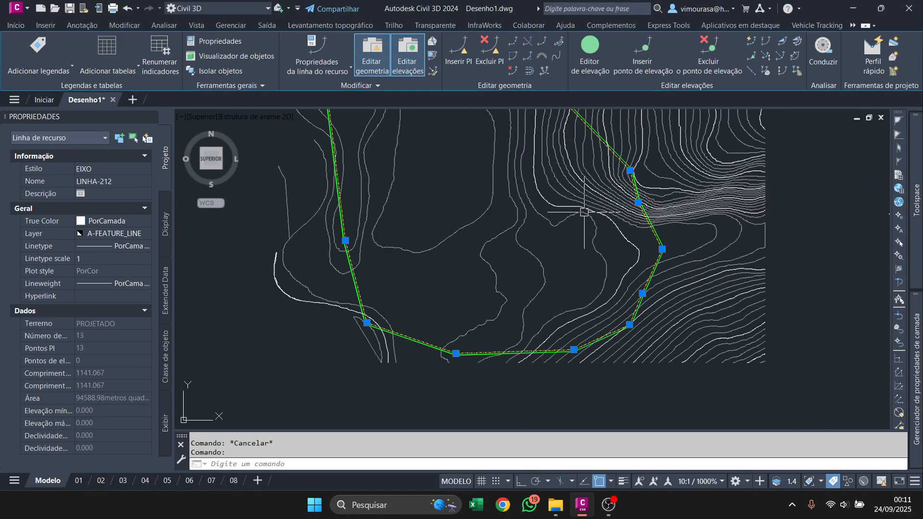
Inspect the selected feature line in the Object Viewer from the front and from a corner view
right_click(403, 255)
click(452, 457)
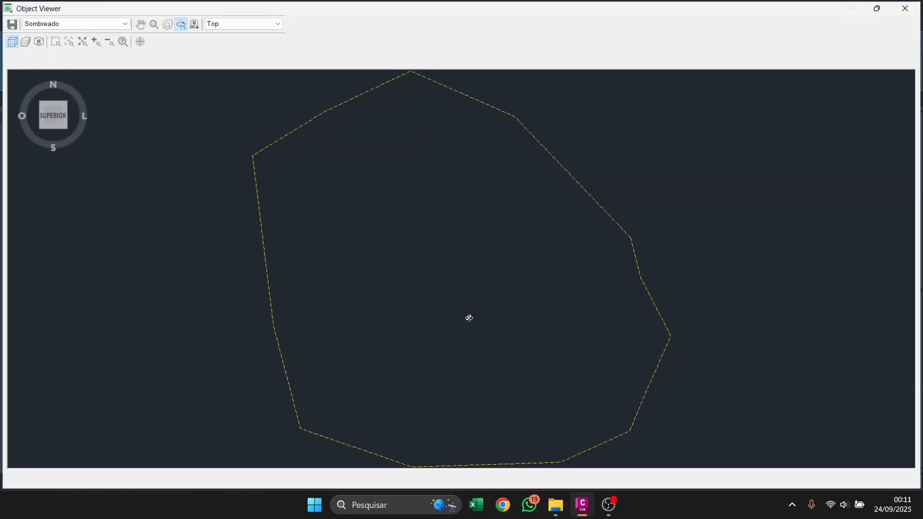
click(51, 128)
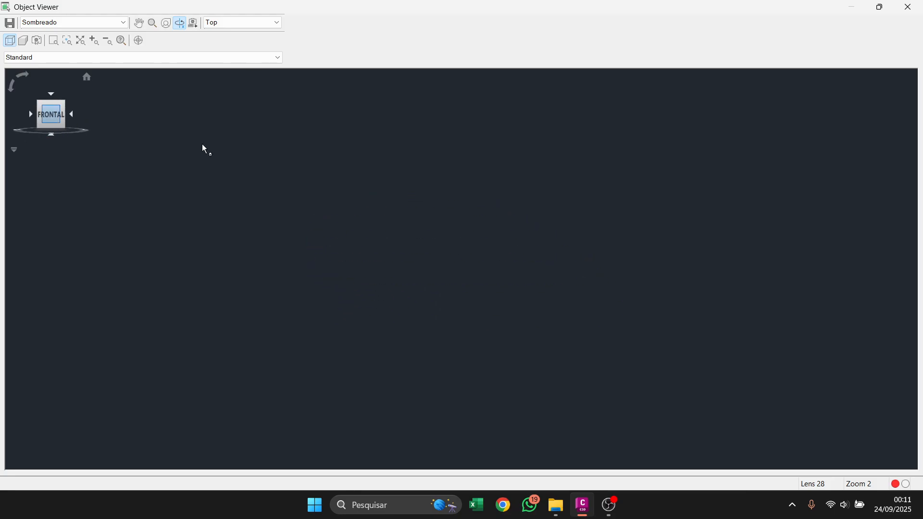
click(63, 107)
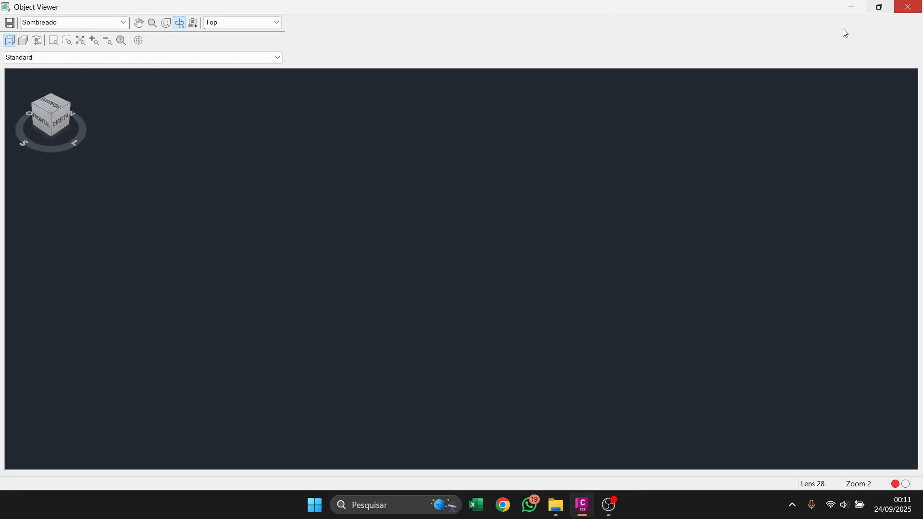
click(908, 7)
Edit the feature line's EIXO style so its Linha de recurso component is visible in the Modelo view direction
click(491, 330)
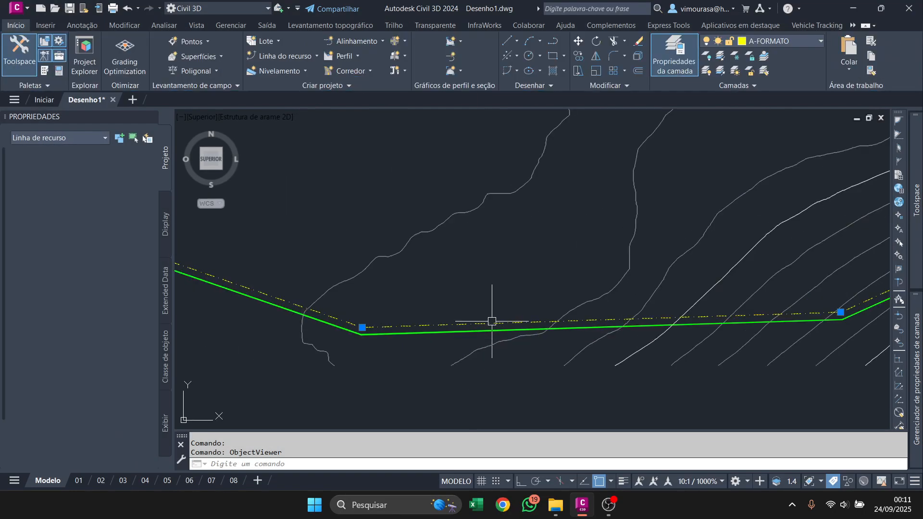
right_click(491, 330)
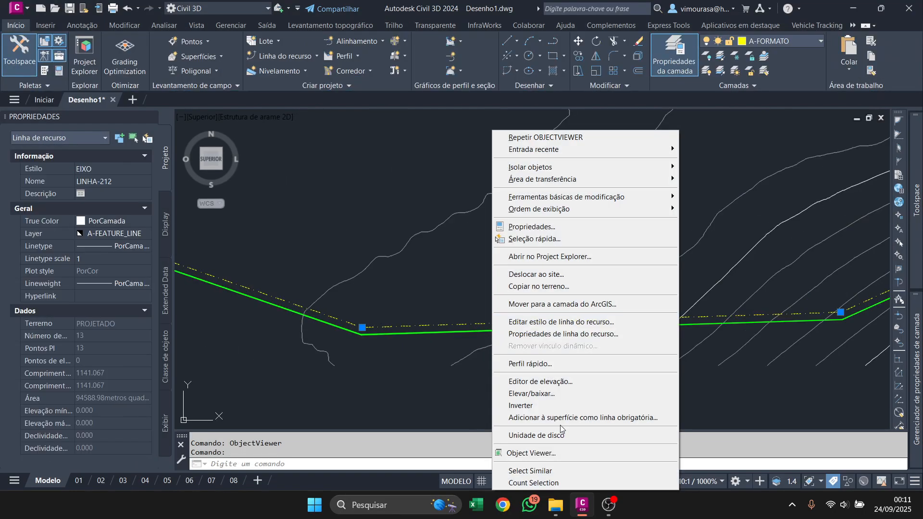
click(564, 323)
click(362, 207)
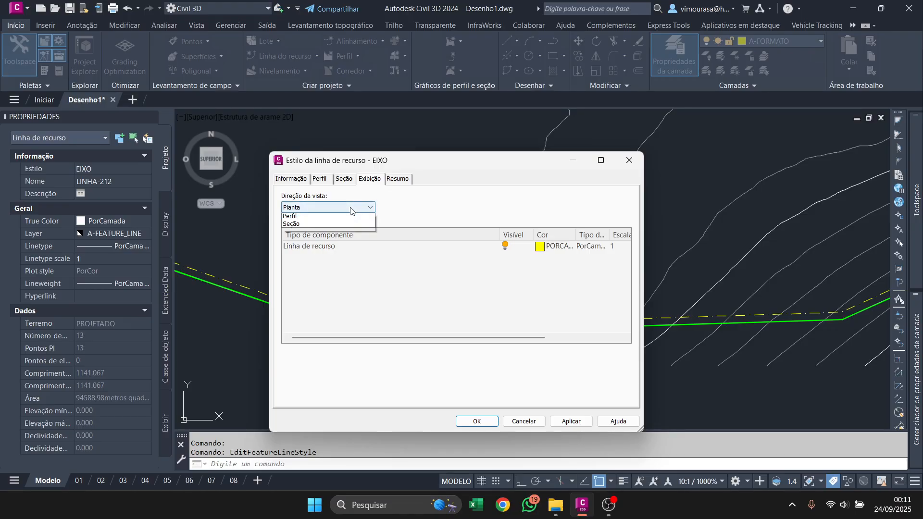
click(308, 222)
click(505, 249)
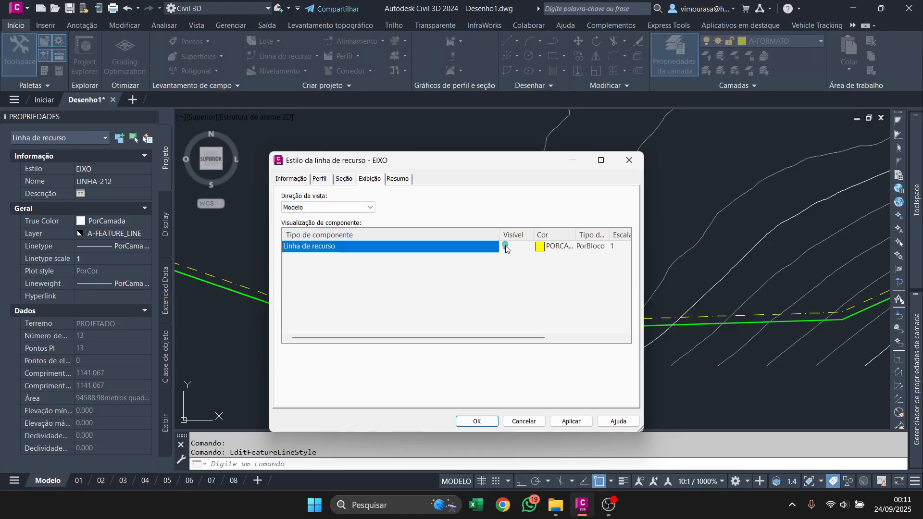
click(477, 421)
Inspect the feature line again in the Object Viewer, orbiting from plan to a side view
click(509, 330)
right_click(509, 330)
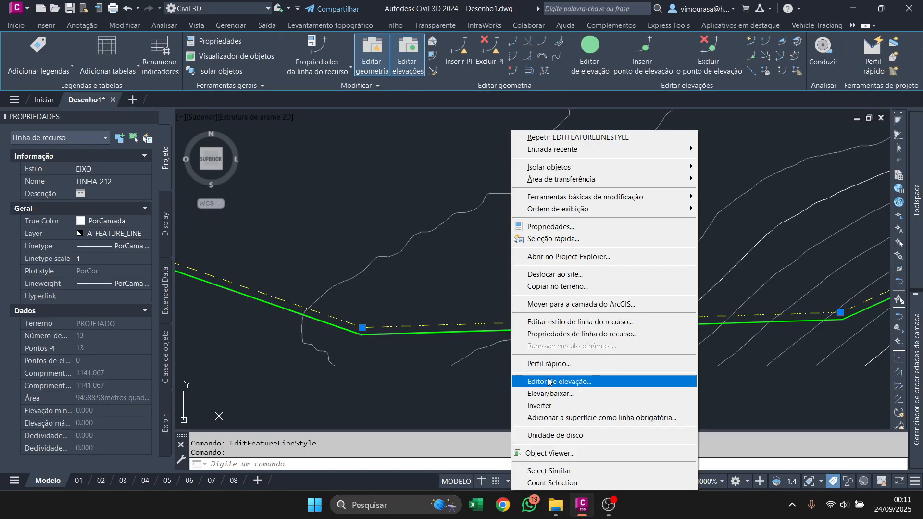
click(553, 451)
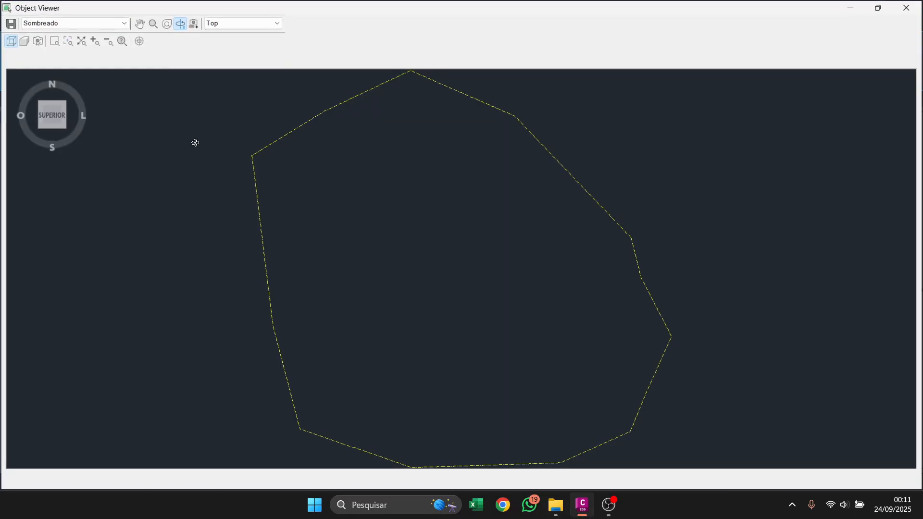
click(64, 127)
drag(513, 233, 205, 204)
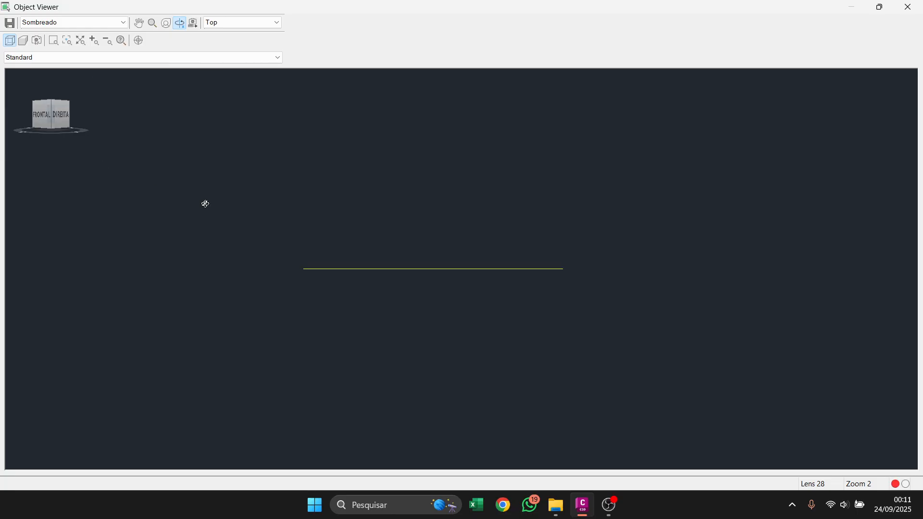
click(910, 6)
Set up a quick profile of the feature line sampling the PRIMITIVO surface with the PERFIL_20x5 view style, without drawing the 3D entity profile
scroll(510, 269, down, 3)
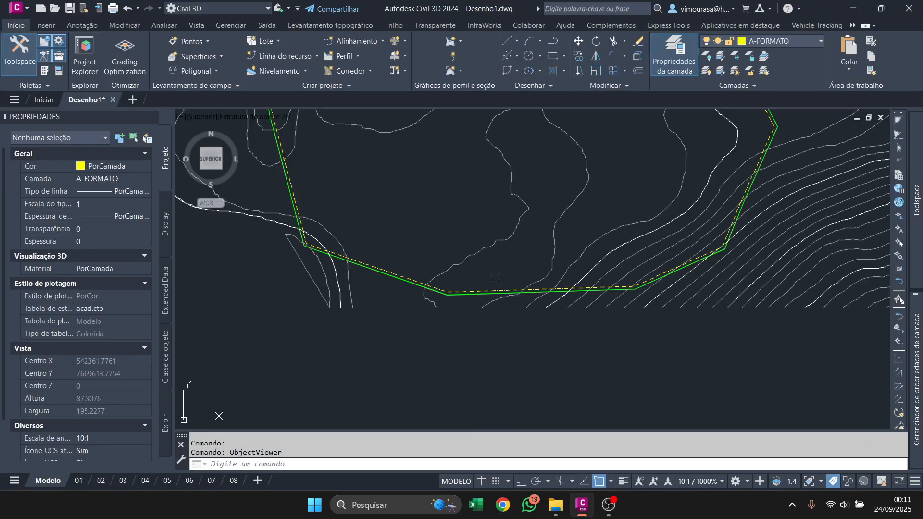
scroll(539, 245, up, 6)
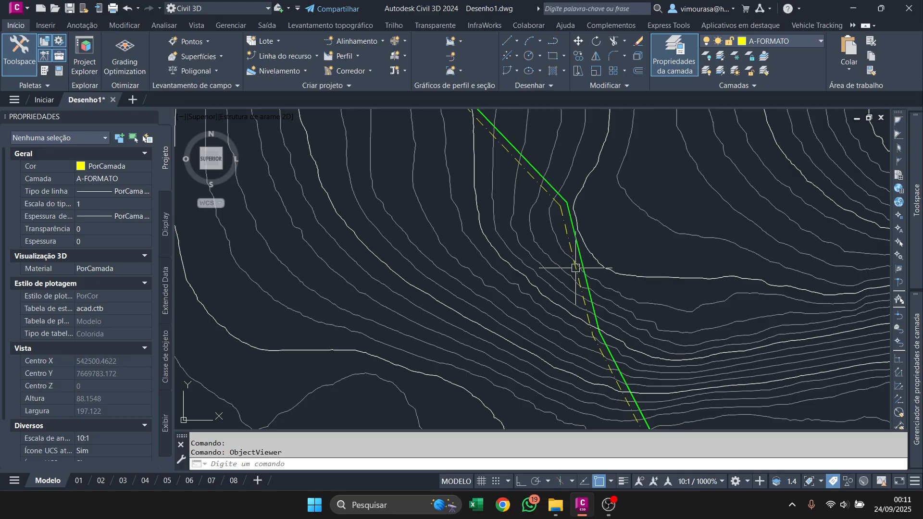
click(572, 246)
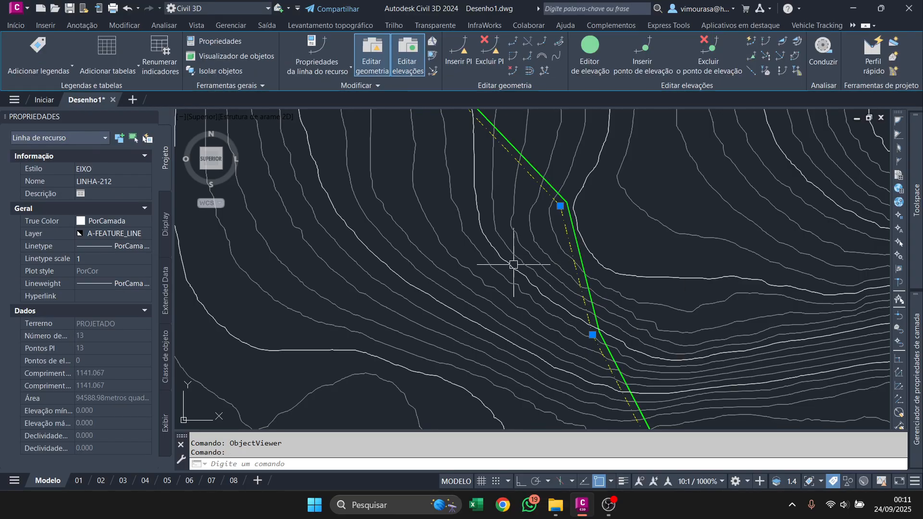
scroll(545, 232, up, 1)
scroll(618, 202, down, 1)
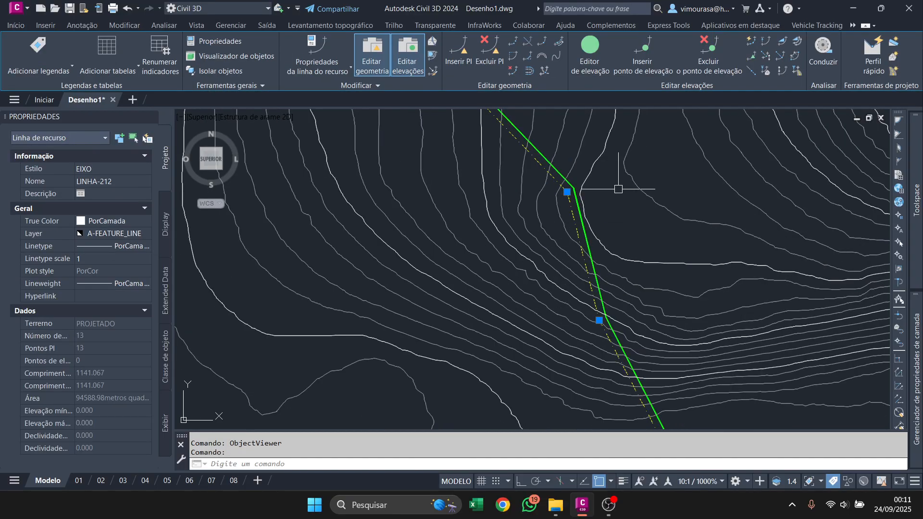
click(873, 61)
drag(584, 154, 475, 118)
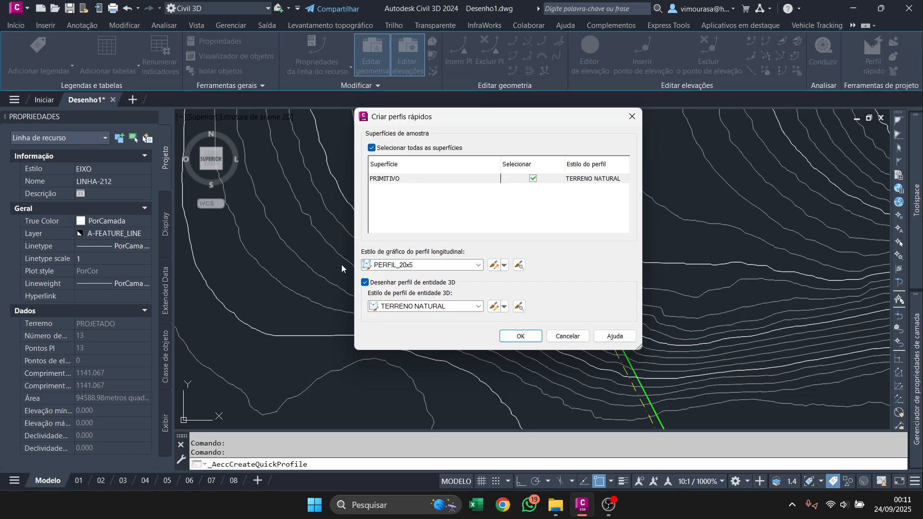
click(371, 285)
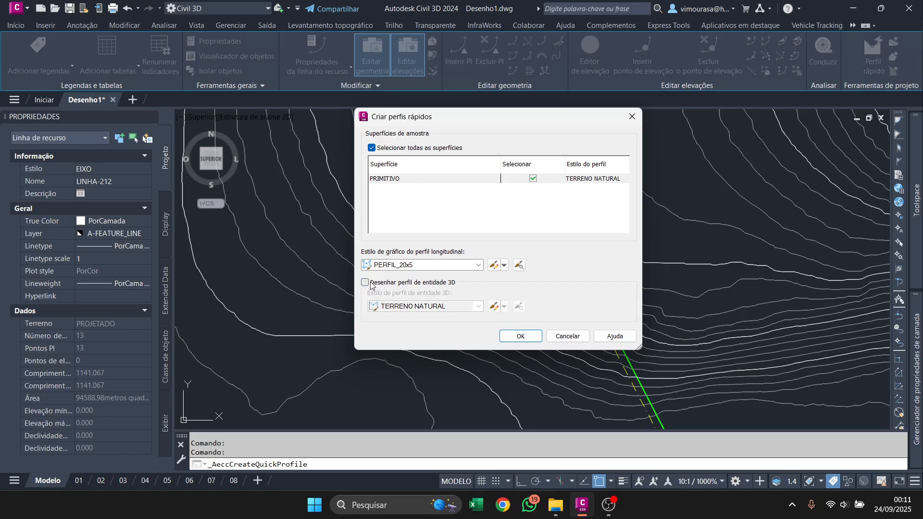
click(521, 336)
Place the quick profile view in the empty area above the yellow slope triangle and dismiss the event viewer
scroll(432, 264, down, 5)
middle_drag(547, 205, 564, 296)
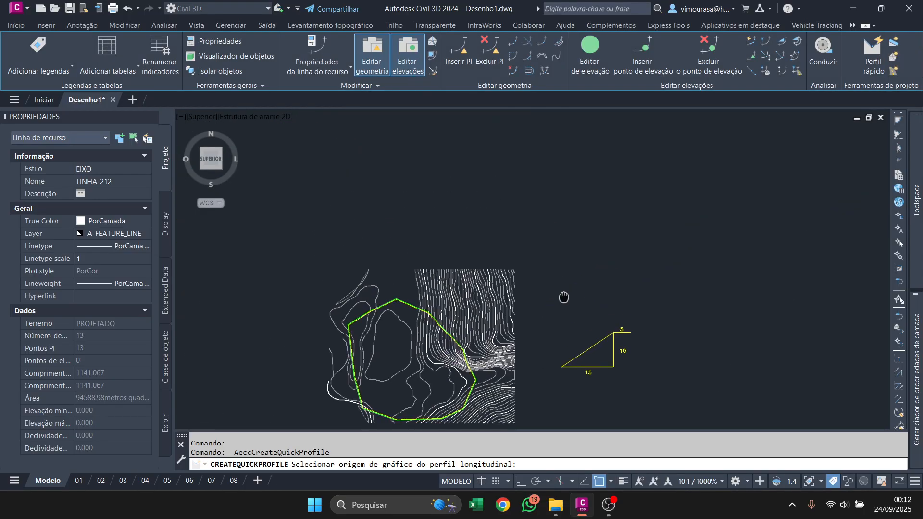
click(549, 268)
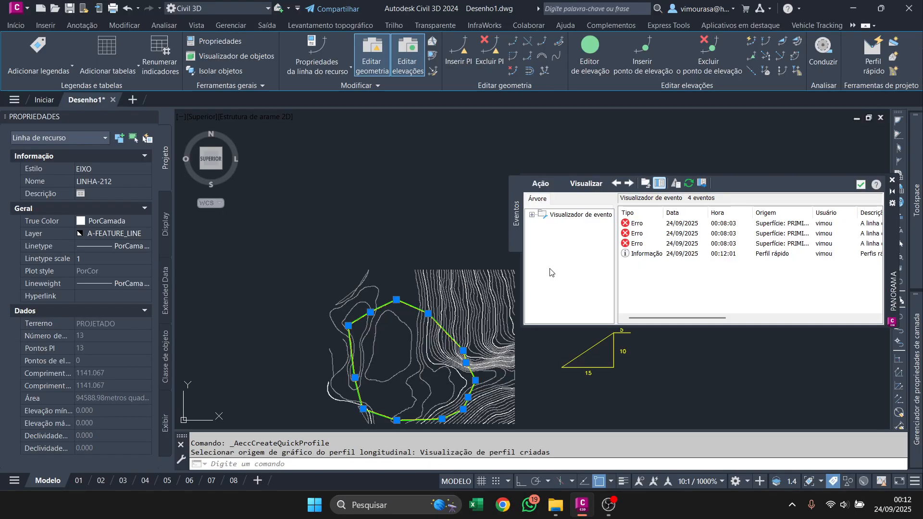
click(860, 184)
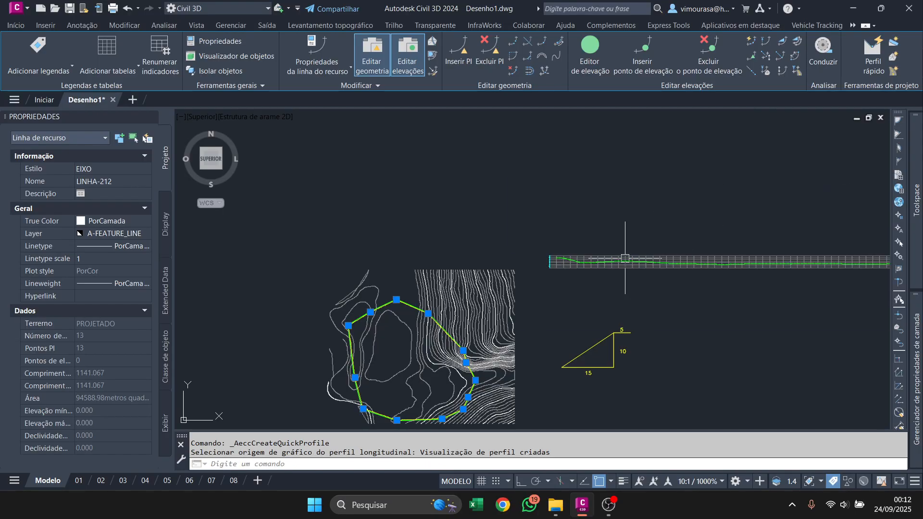
Split the model space into two horizontal viewports and frame the new profile view in the upper one
mouse_move(600, 267)
middle_down()
mouse_move(427, 249)
mouse_move(437, 234)
middle_up()
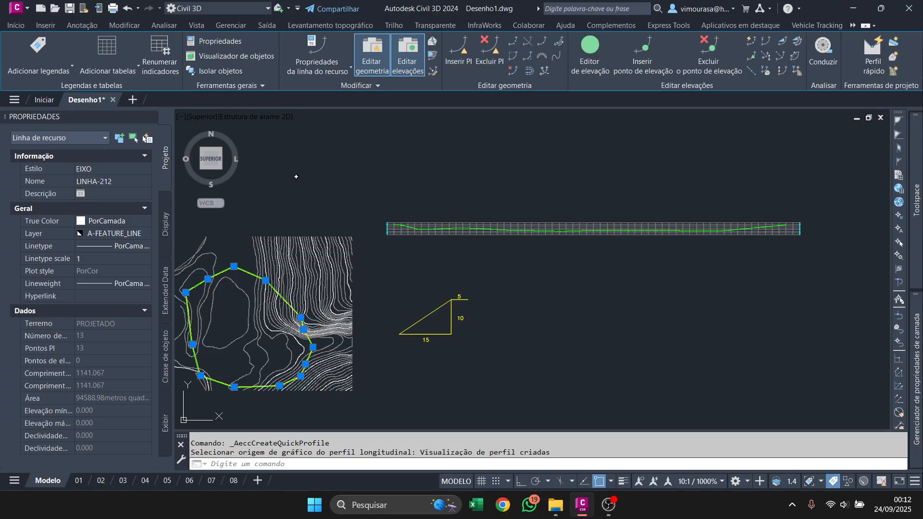
click(179, 117)
mouse_move(269, 142)
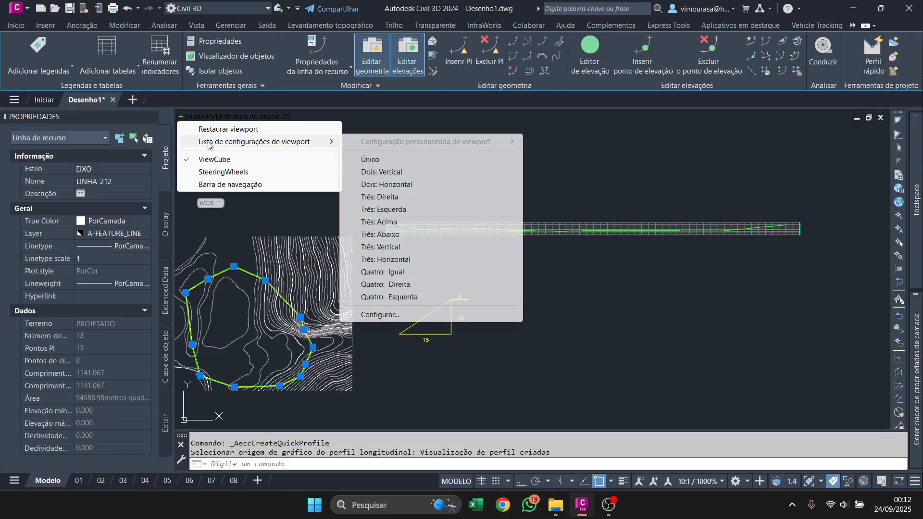
click(418, 185)
scroll(274, 146, up, 4)
scroll(393, 181, up, 2)
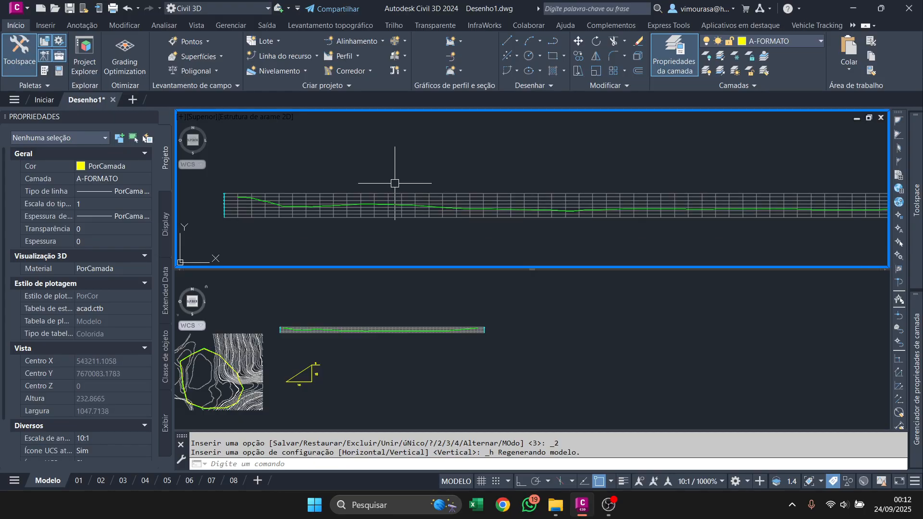
mouse_move(394, 181)
middle_down()
mouse_move(427, 183)
mouse_move(414, 182)
middle_up()
scroll(546, 184, down, 1)
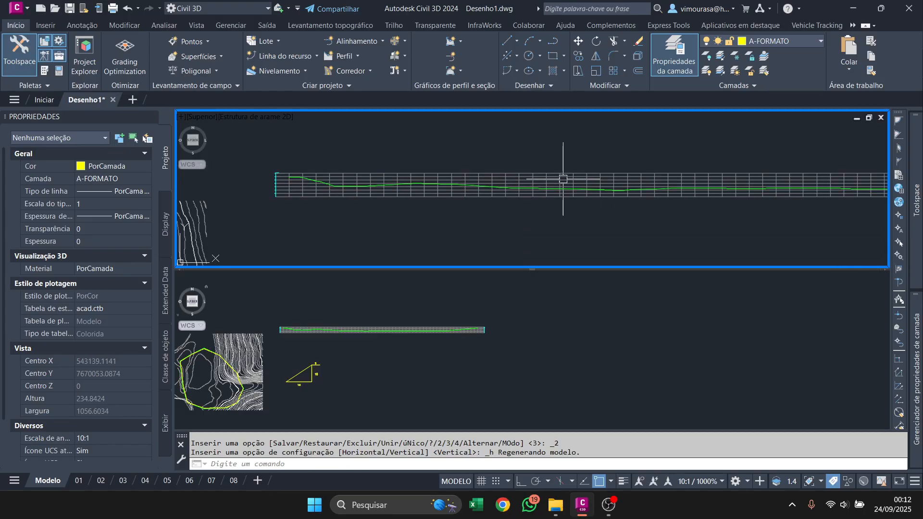
middle_drag(563, 180, 496, 205)
Turn on the station tracker in all viewports for the quick profile view
click(428, 360)
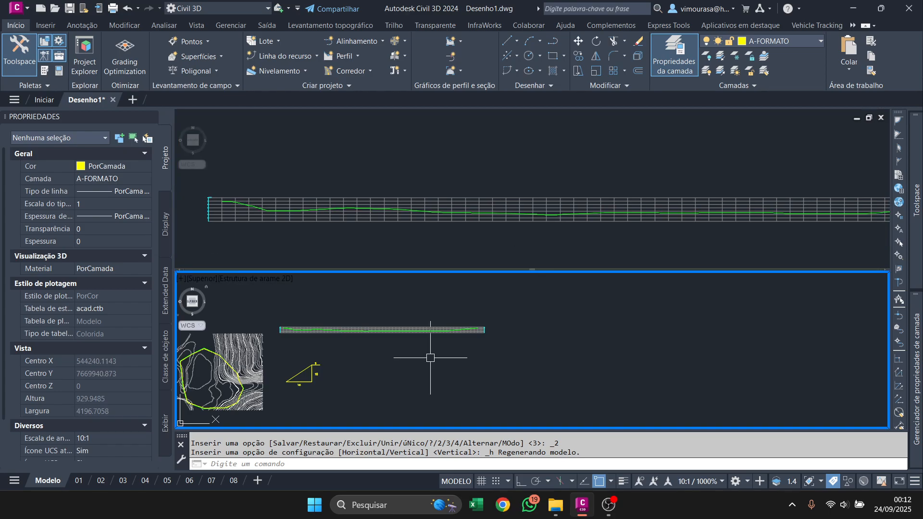
scroll(422, 320, up, 4)
click(430, 297)
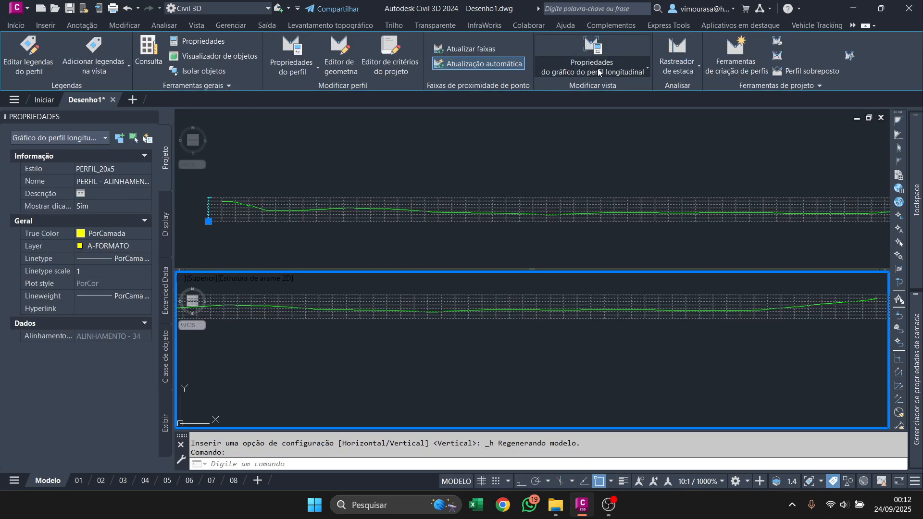
click(677, 66)
click(683, 138)
Frame the site plan in the lower viewport and trace stations along the profile against their positions on the site outline
scroll(457, 326, down, 4)
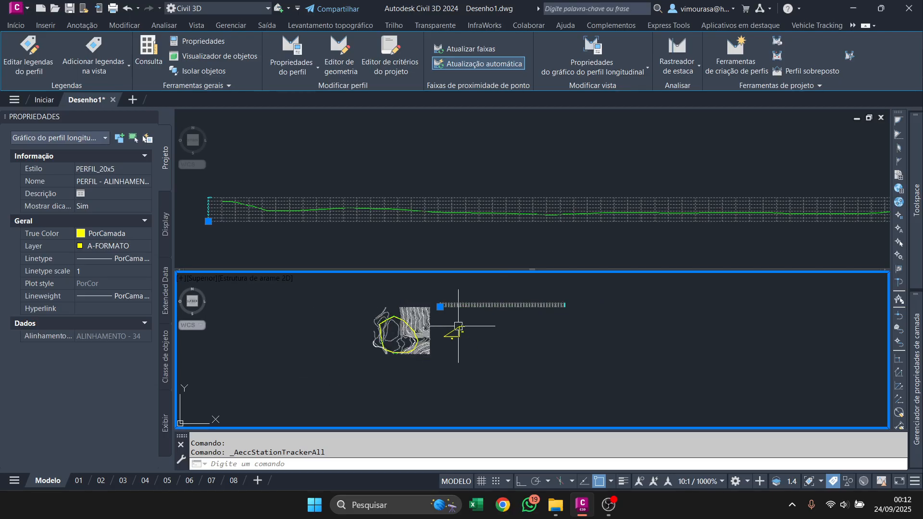
scroll(388, 327, up, 5)
middle_drag(351, 333, 377, 351)
click(267, 226)
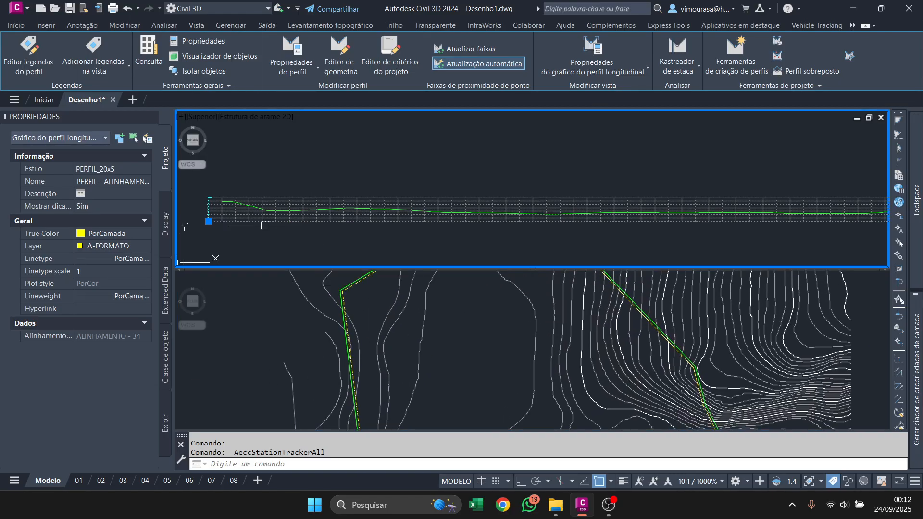
click(423, 354)
scroll(411, 316, down, 4)
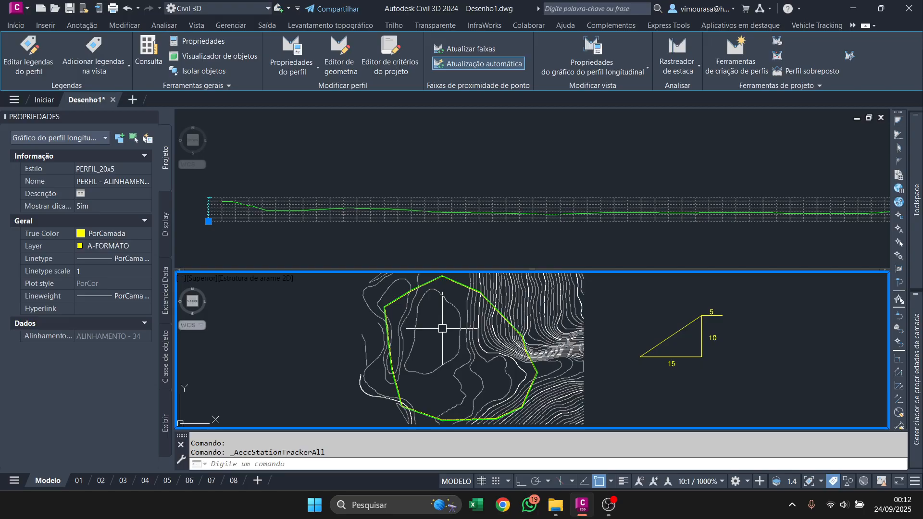
click(212, 220)
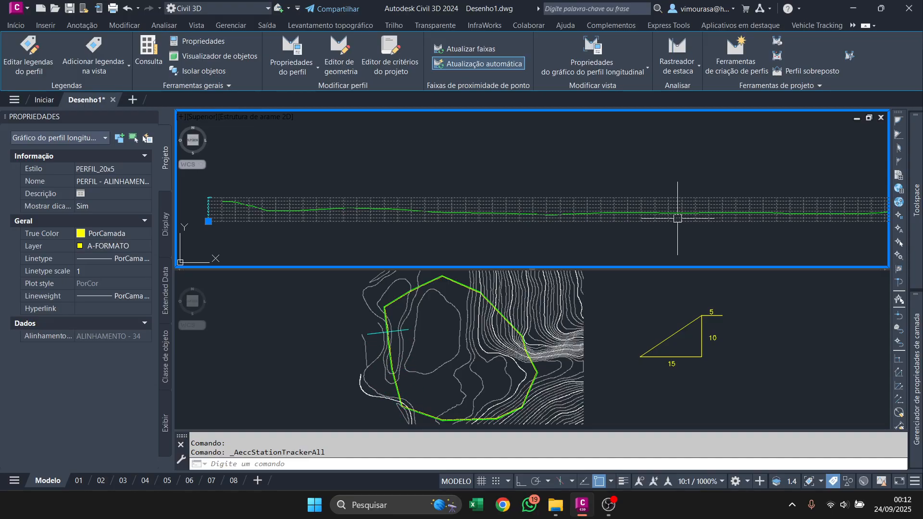
mouse_move(677, 218)
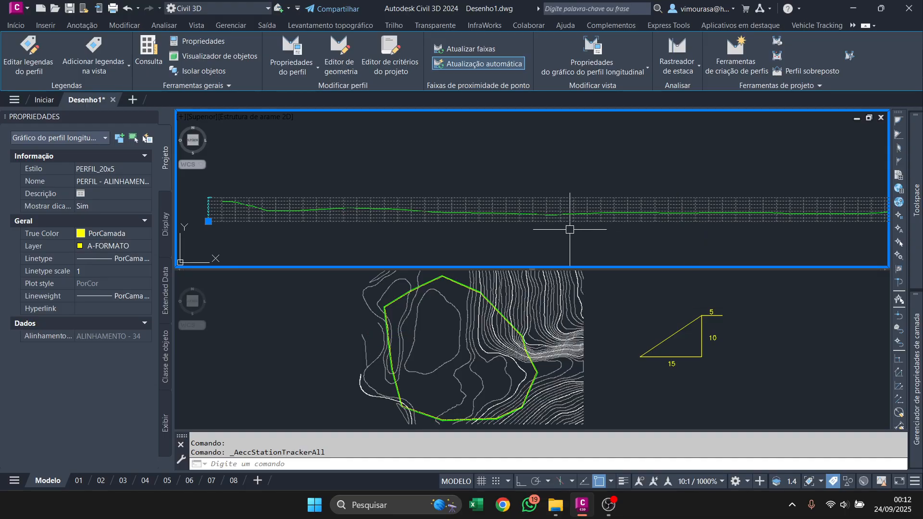
scroll(553, 217, up, 6)
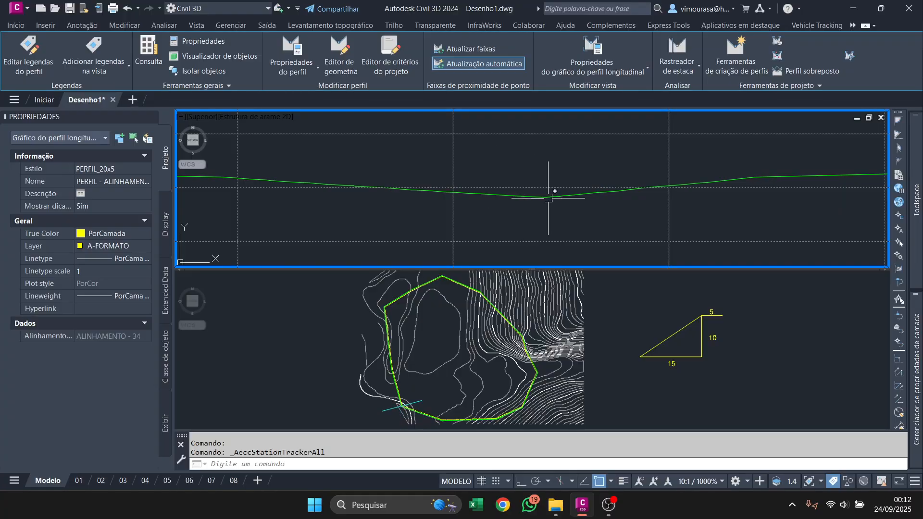
scroll(533, 205, down, 3)
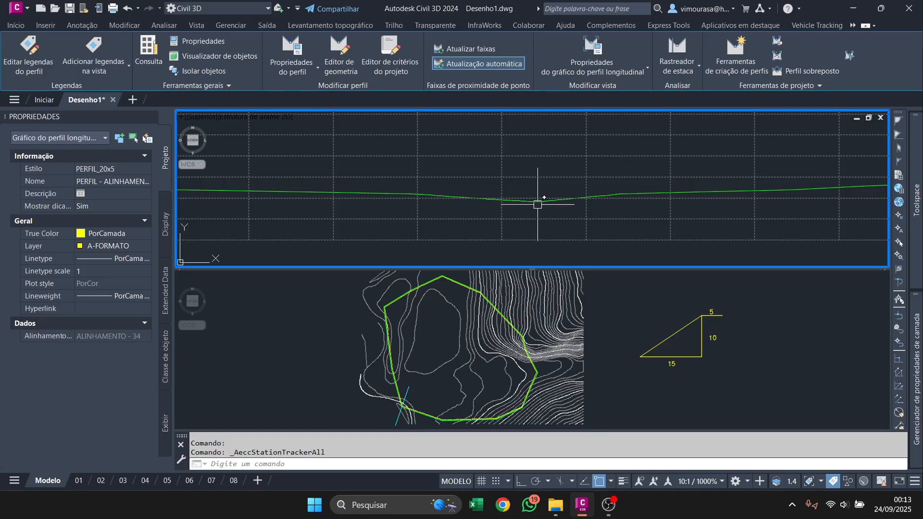
scroll(536, 196, down, 2)
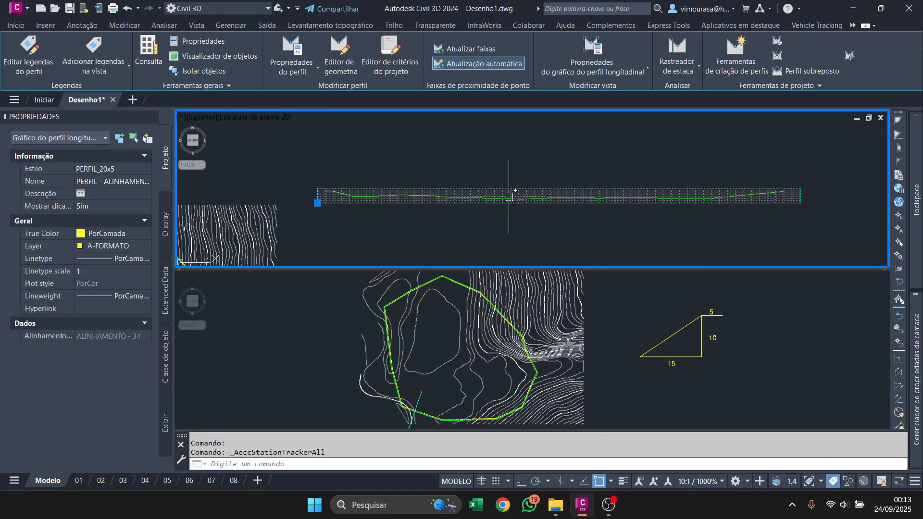
scroll(562, 187, up, 2)
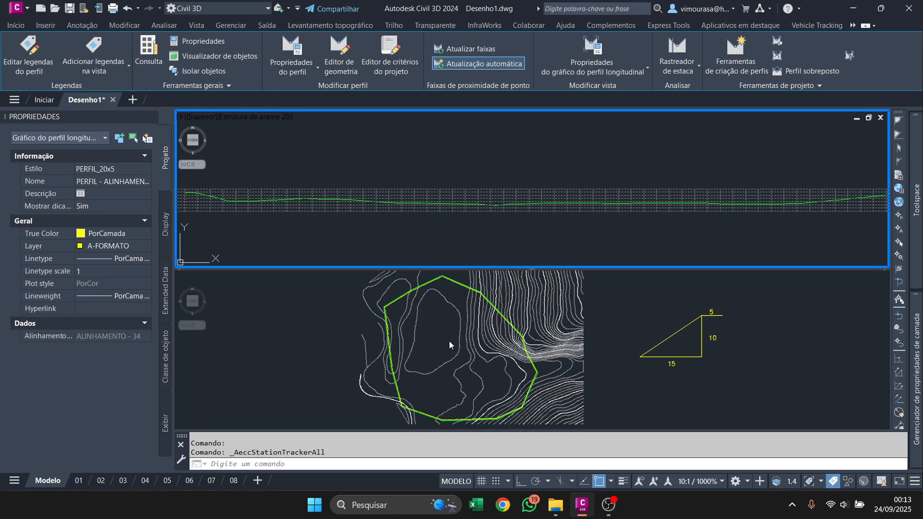
scroll(393, 192, down, 1)
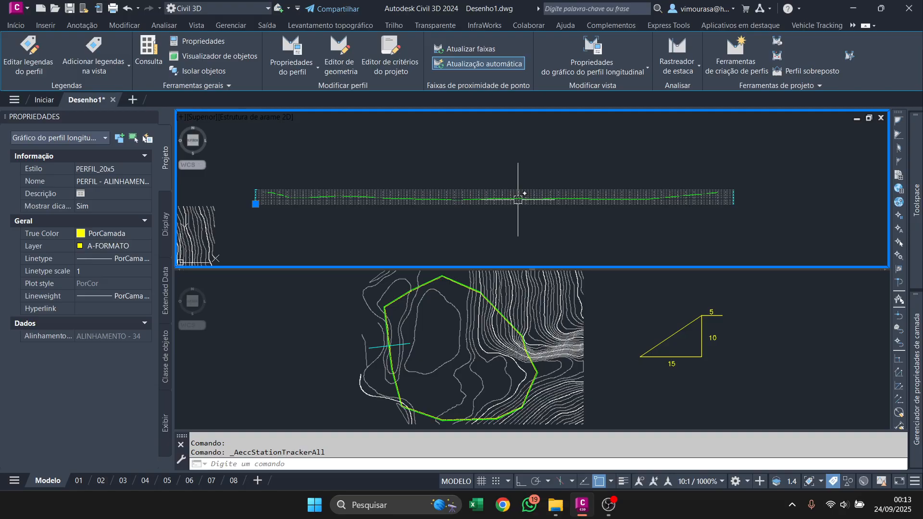
scroll(504, 198, up, 3)
key(Escape)
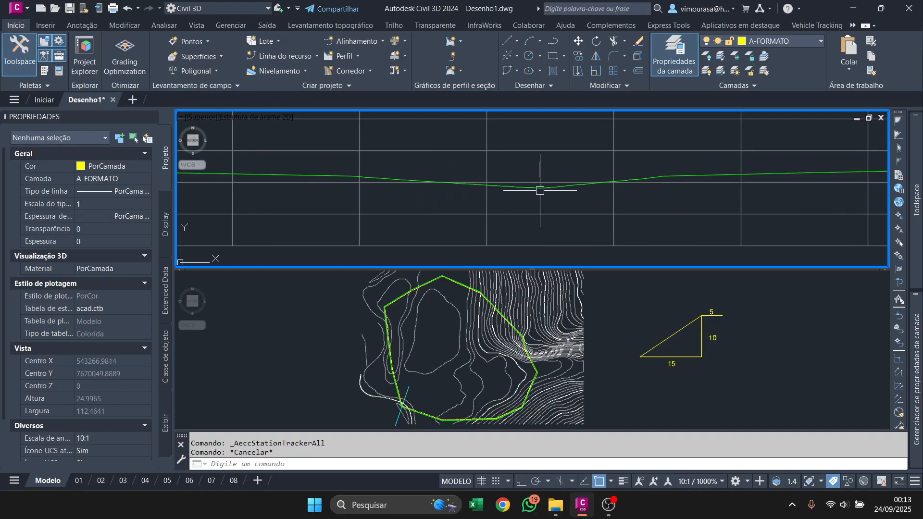
Add a station and elevation label at the lowest point of the green terrain profile in the profile view
click(540, 190)
scroll(495, 204, up, 2)
key(Escape)
click(495, 203)
click(305, 210)
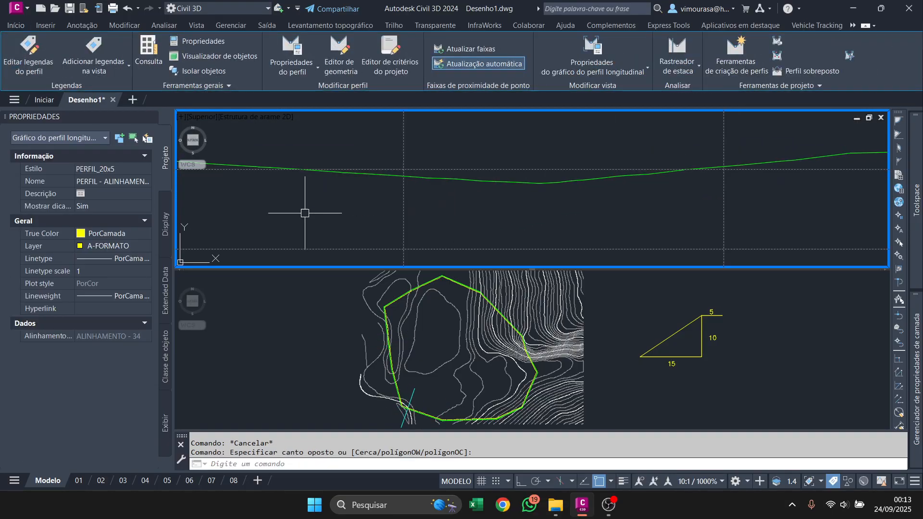
click(96, 68)
click(101, 91)
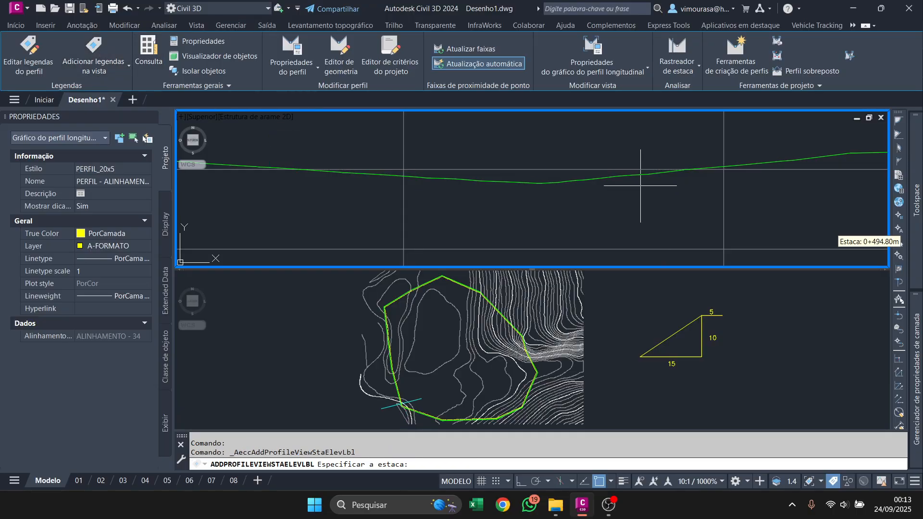
click(537, 183)
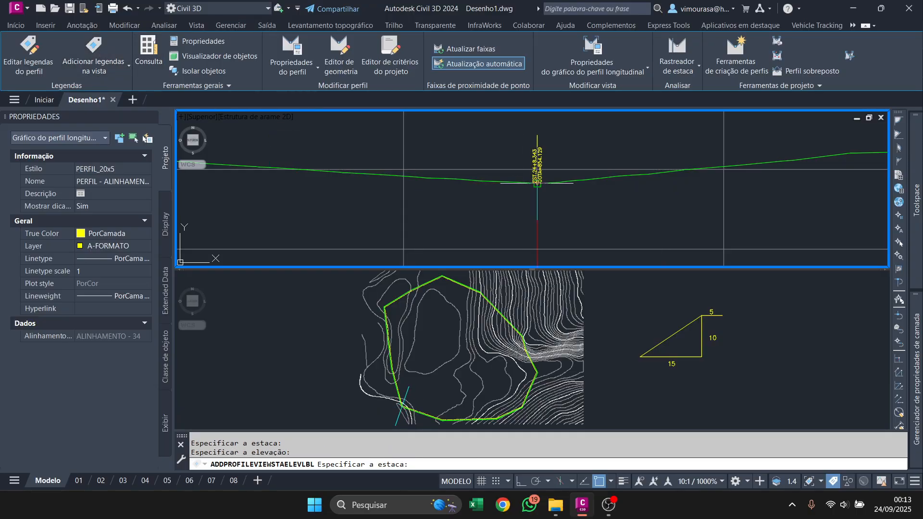
key(Escape)
key(Escape)
scroll(540, 159, up, 2)
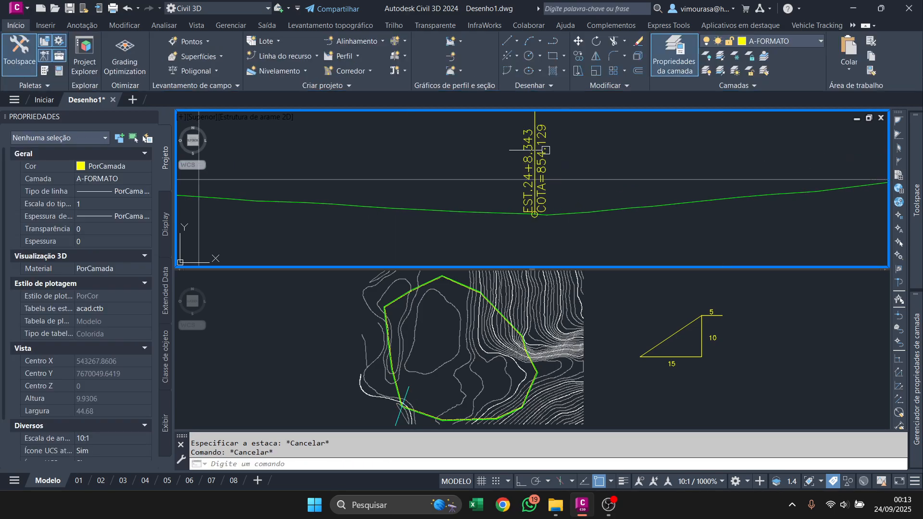
Examine the terrain profile on both sides of the low-point label, the label's elevation, and the yellow slope triangle's dimensions
scroll(501, 154, down, 12)
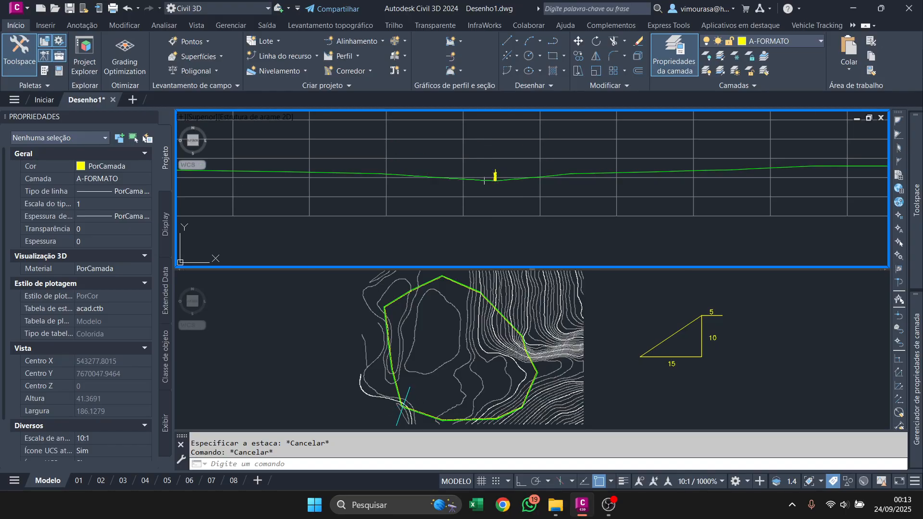
scroll(783, 197, up, 3)
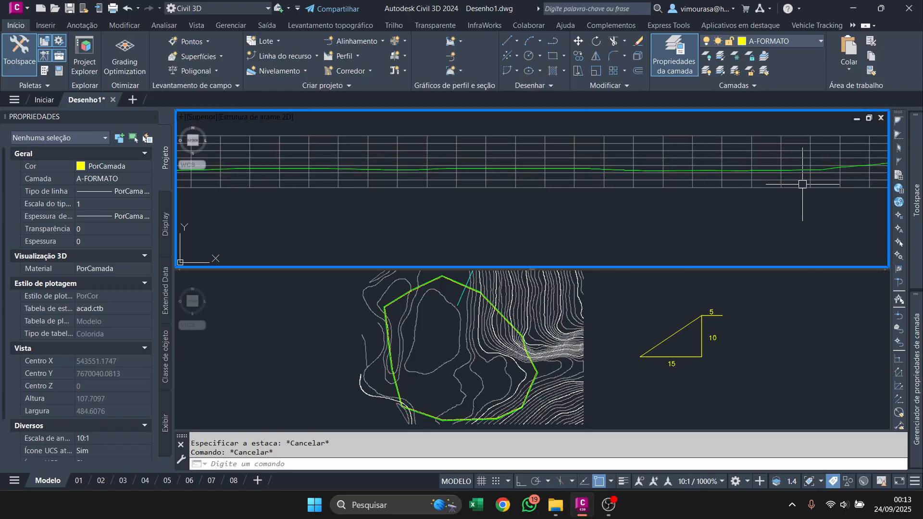
middle_drag(520, 183, 593, 195)
scroll(433, 194, up, 2)
middle_drag(429, 195, 529, 193)
scroll(529, 192, down, 4)
middle_drag(367, 191, 397, 183)
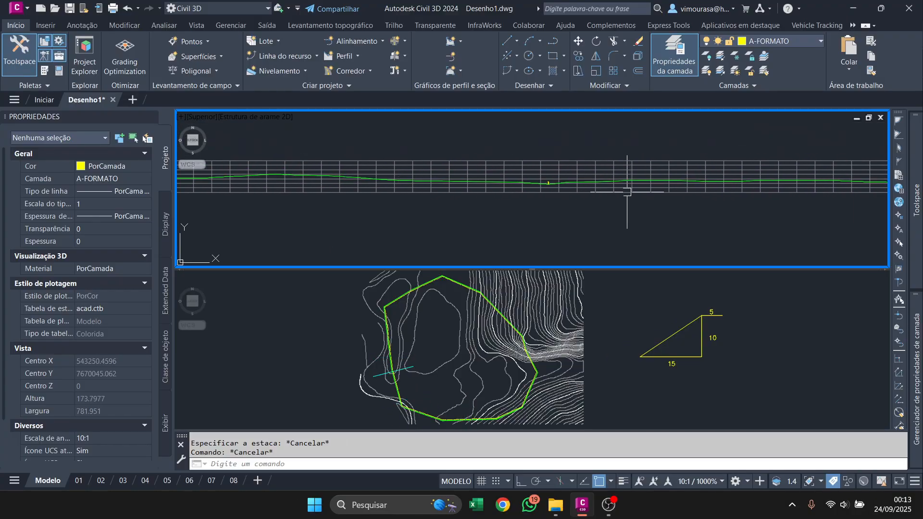
scroll(547, 185, up, 10)
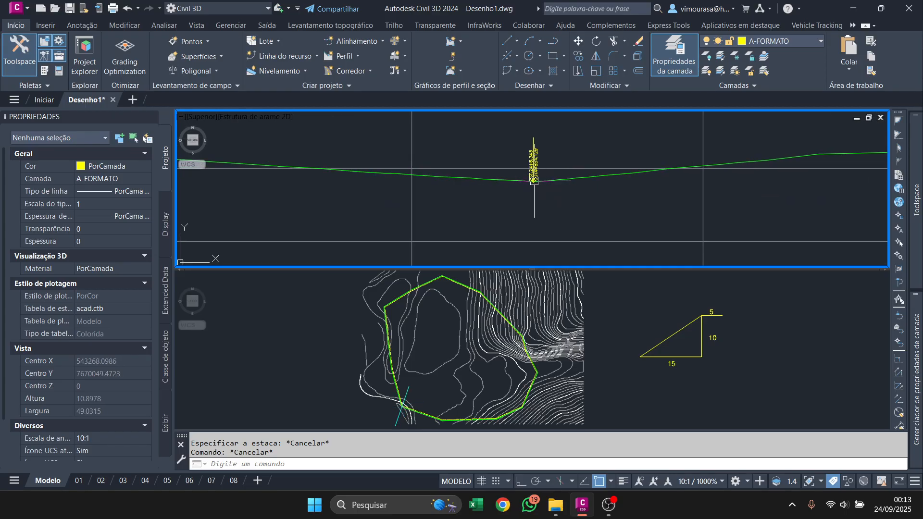
scroll(545, 172, up, 6)
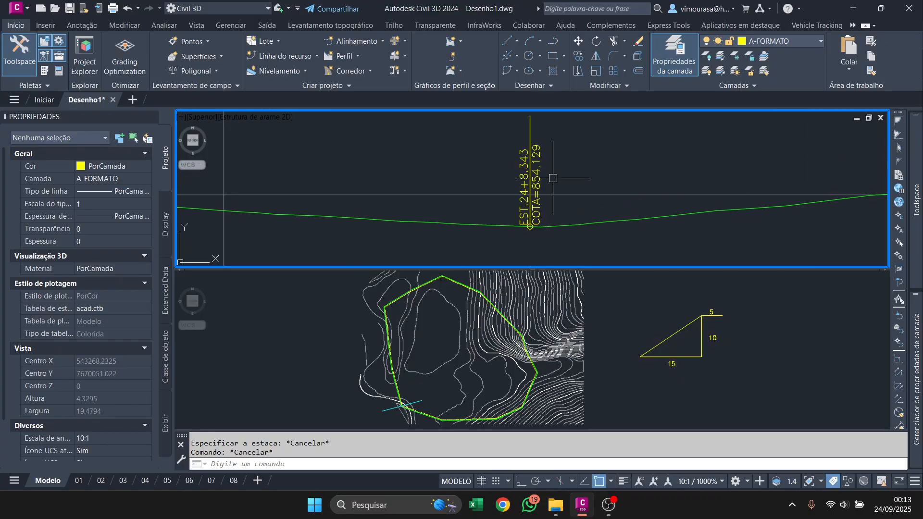
scroll(530, 167, down, 2)
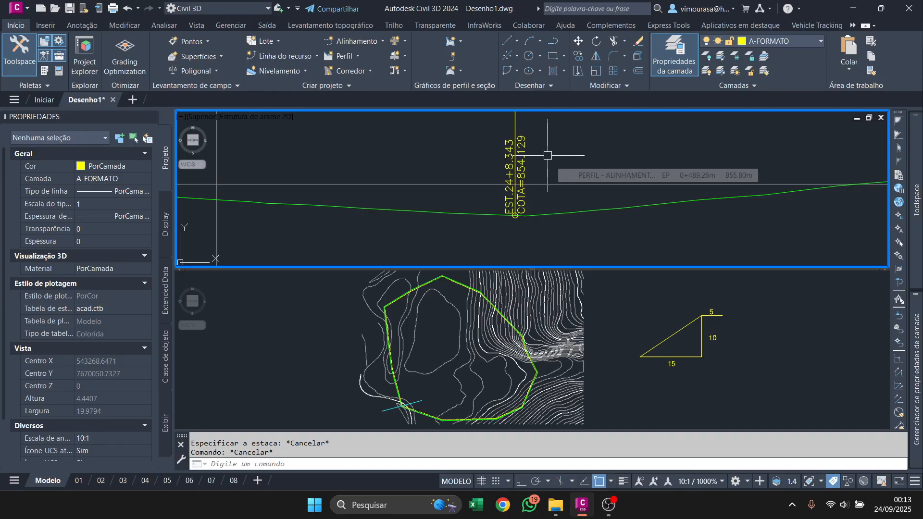
click(726, 369)
scroll(697, 339, up, 4)
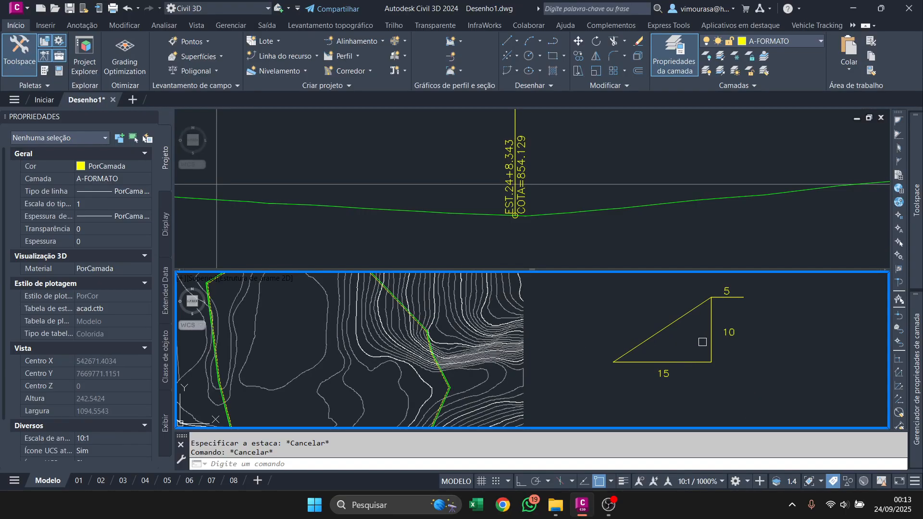
middle_drag(708, 336, 623, 367)
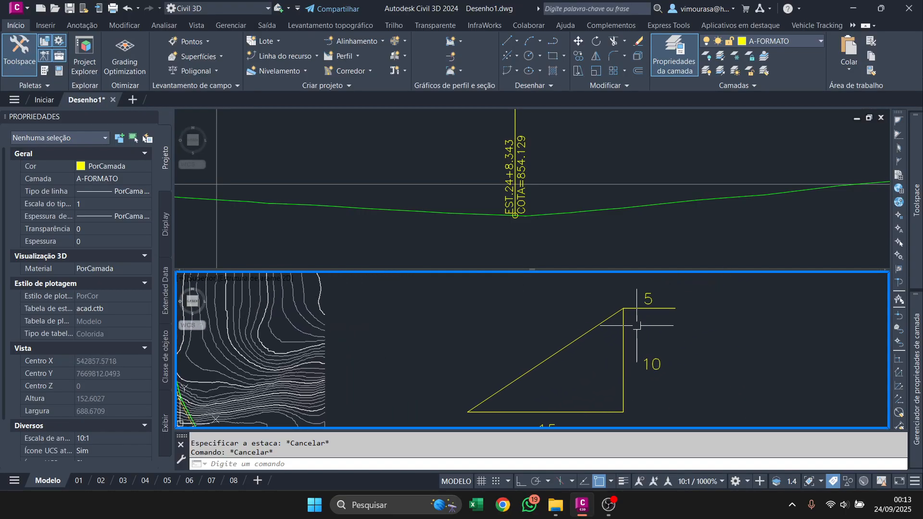
click(523, 187)
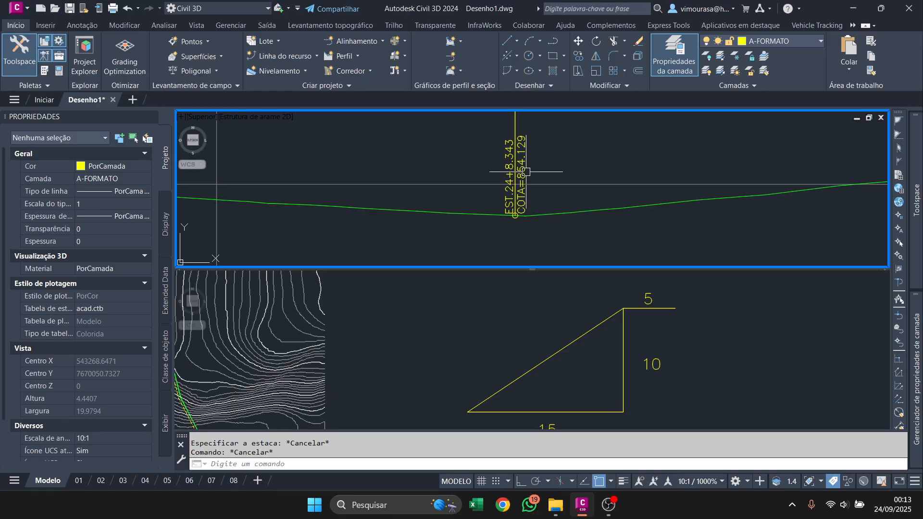
scroll(534, 184, down, 4)
text(PL)
key(Return)
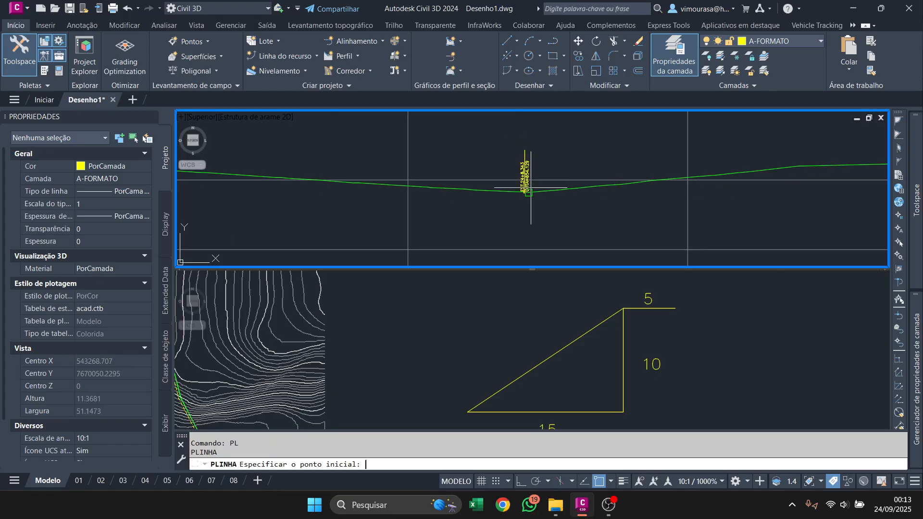
key(Escape)
Inspect the station and elevation label at the profile's low point and turn off object snap
scroll(531, 188, up, 4)
click(524, 193)
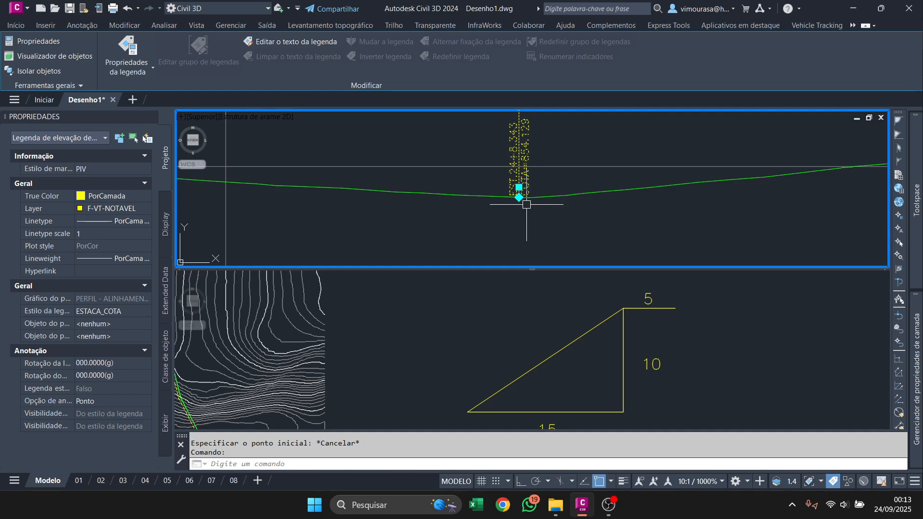
key(F3)
key(Escape)
scroll(530, 204, down, 4)
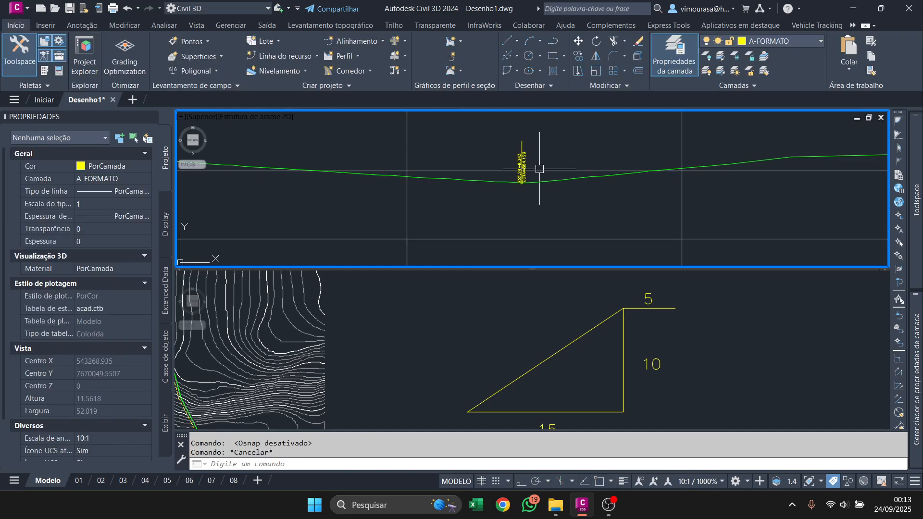
Add a station and elevation label at the green terrain profile's lowest vertex, with its elevation set to 854
click(641, 212)
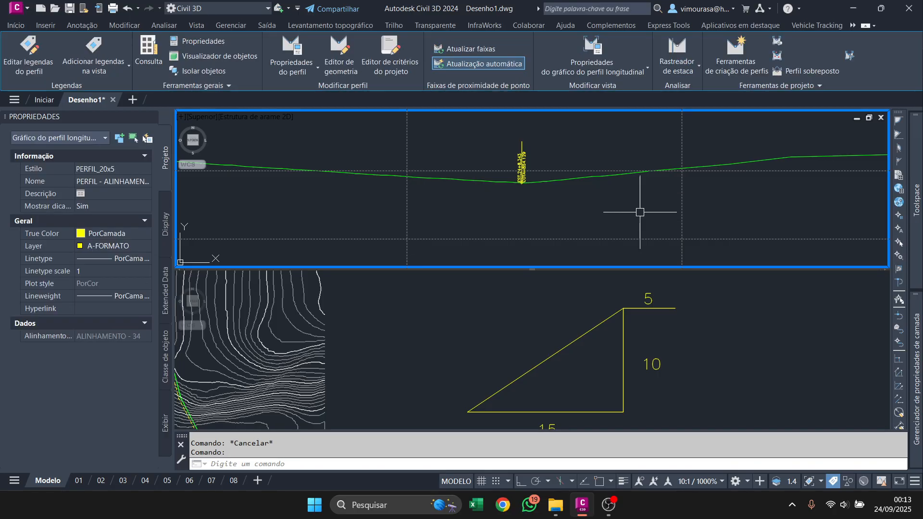
click(129, 66)
click(91, 90)
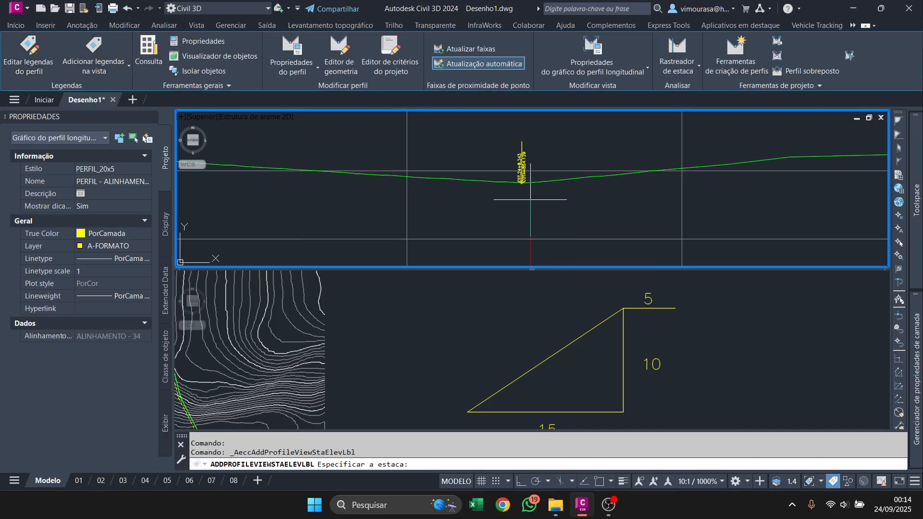
scroll(529, 188, up, 2)
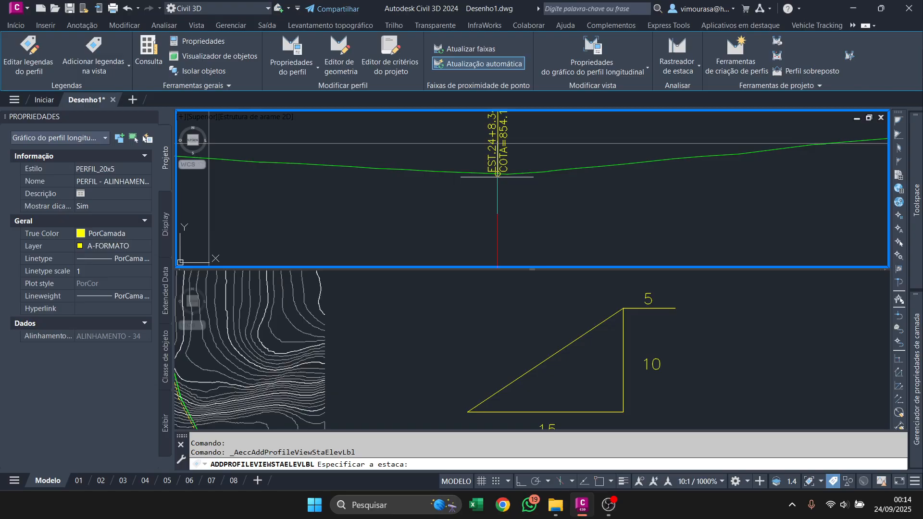
scroll(497, 174, up, 2)
scroll(513, 178, up, 2)
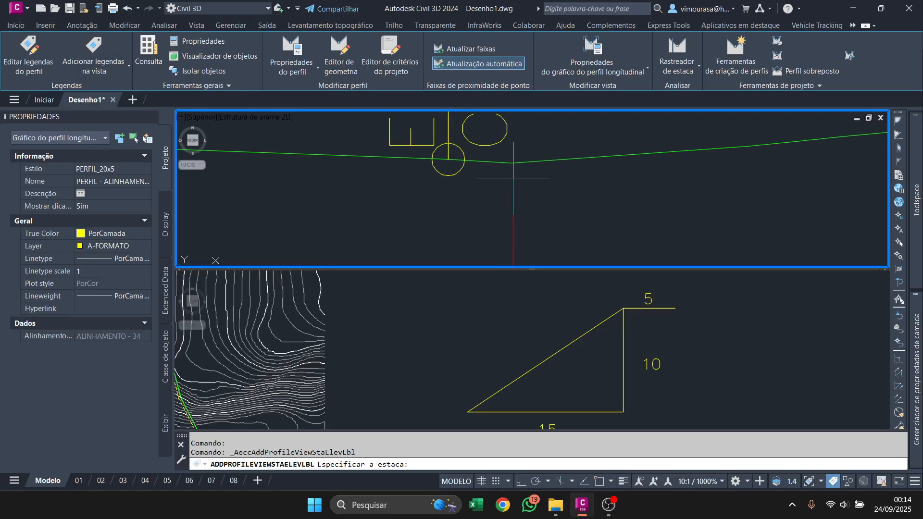
key(F3)
click(511, 164)
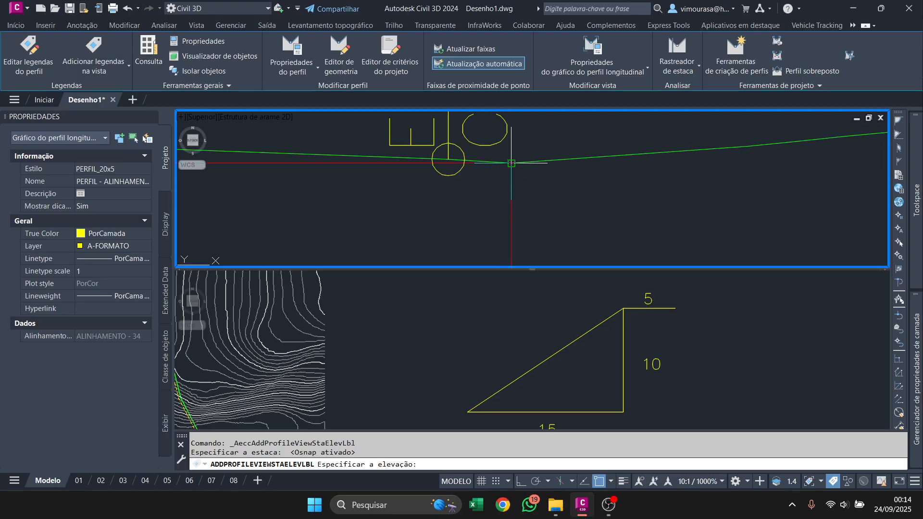
key(F3)
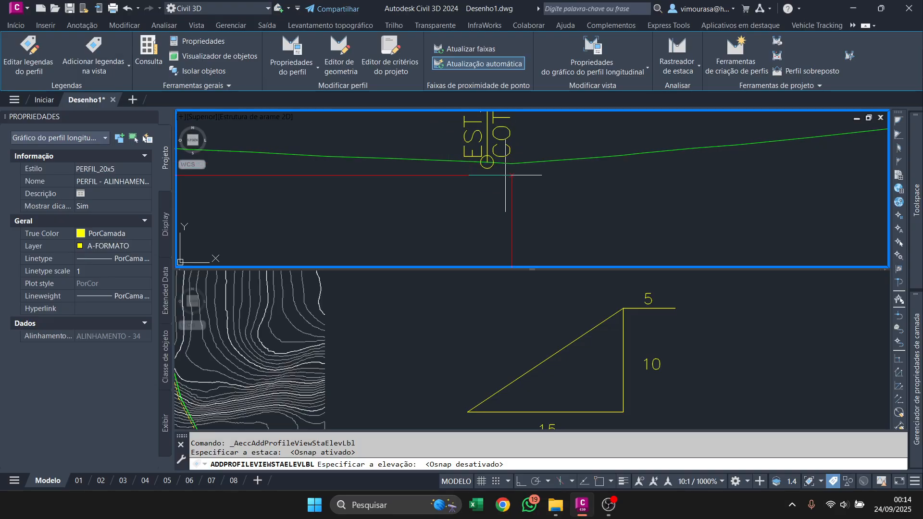
scroll(506, 175, down, 2)
text(8)
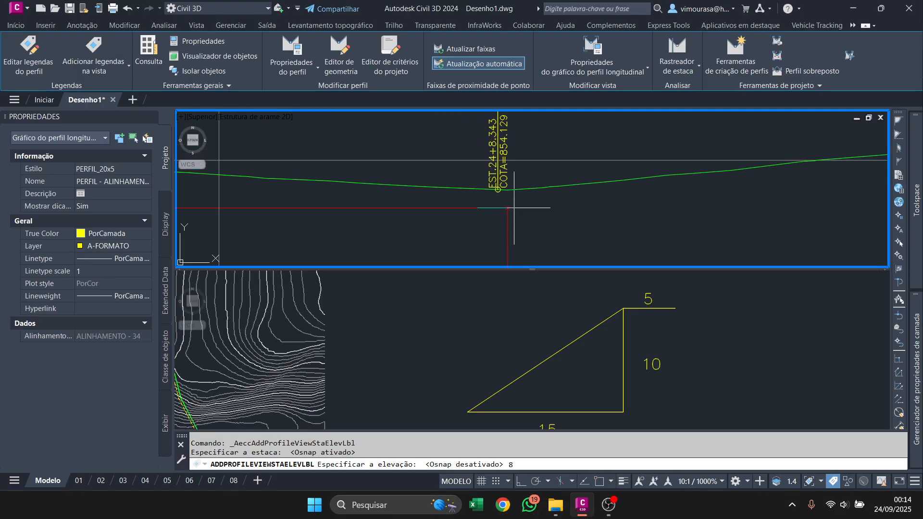
text(54)
key(Return)
key(Escape)
key(Escape)
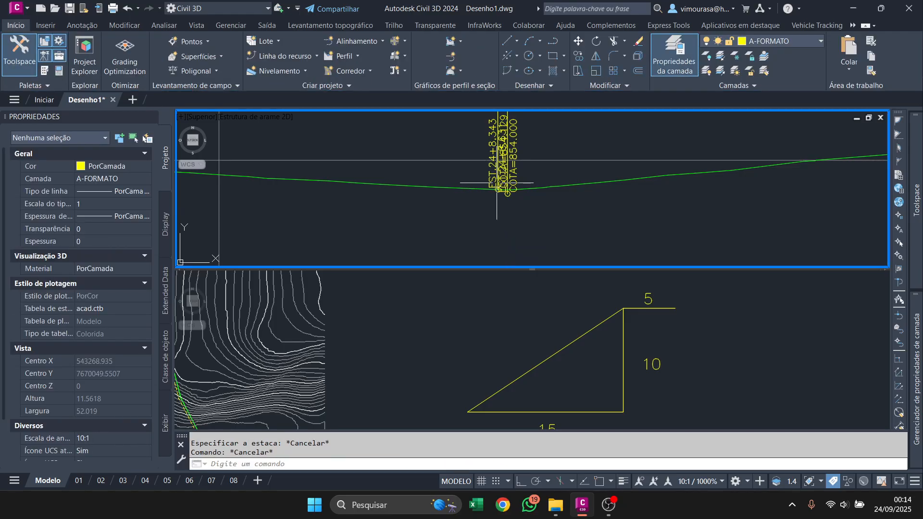
Delete the earlier low-point label reading COTA=854.129 beside the 854.000 label
click(497, 183)
key(Delete)
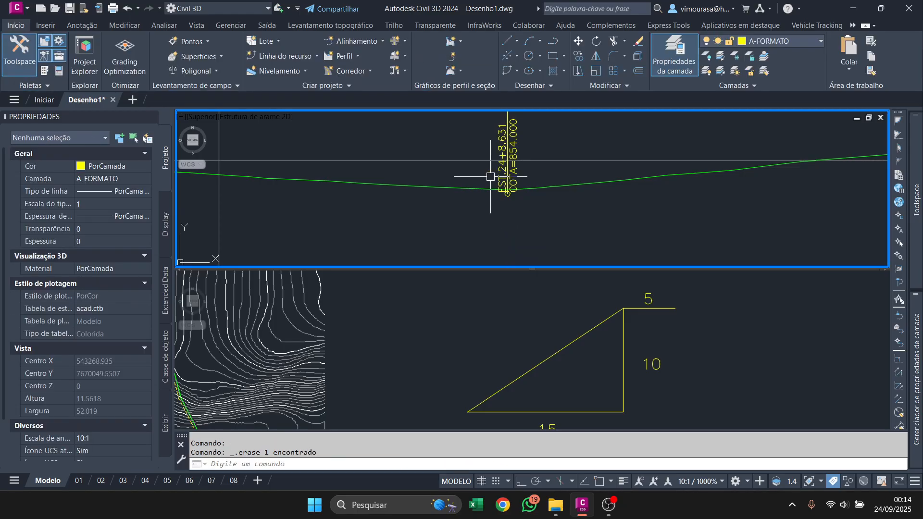
scroll(521, 196, up, 6)
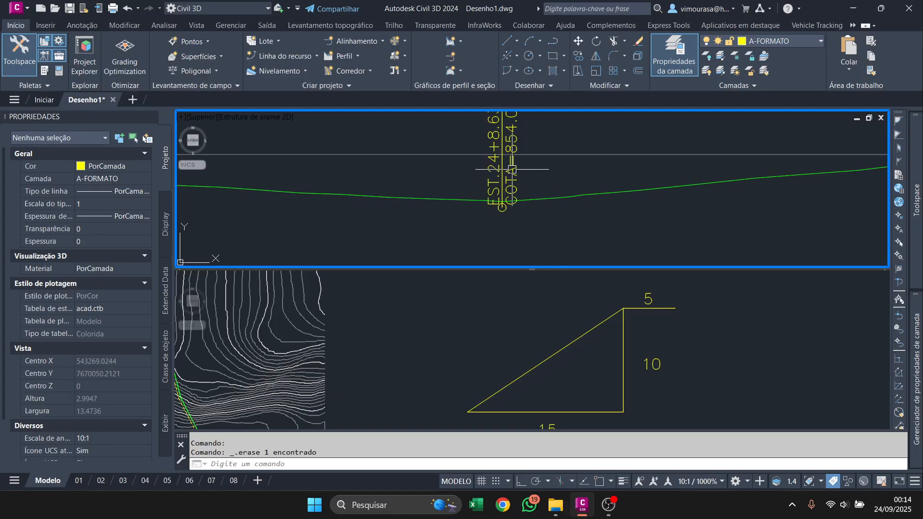
Draw a horizontal polyline from the 854.000 label's point to just beyond the profile grid's starting elevation axis, with ortho on
text(L)
key(Return)
key(F3)
click(500, 207)
scroll(742, 215, down, 4)
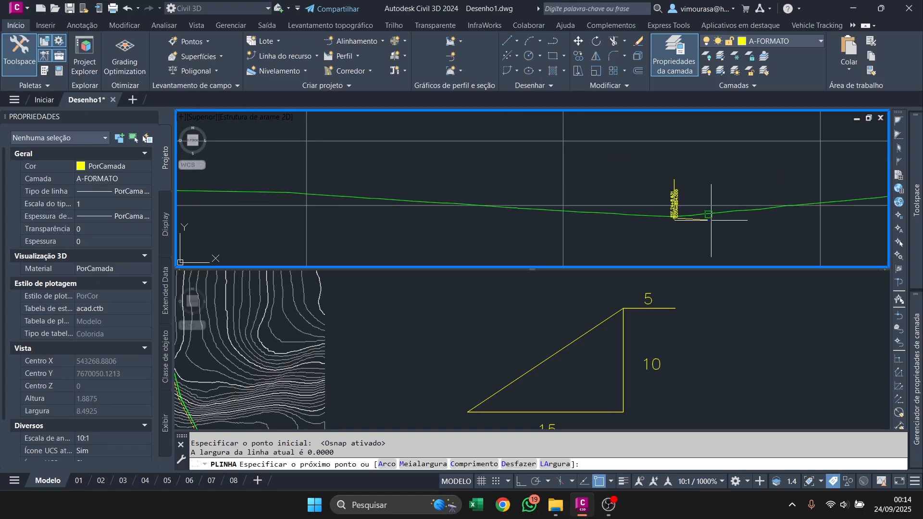
key(F8)
scroll(740, 216, down, 3)
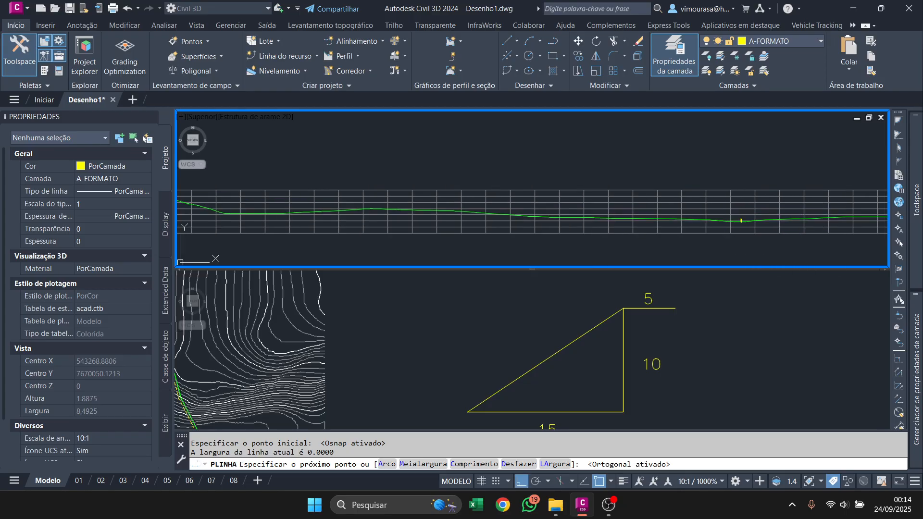
scroll(562, 226, up, 2)
scroll(437, 217, up, 4)
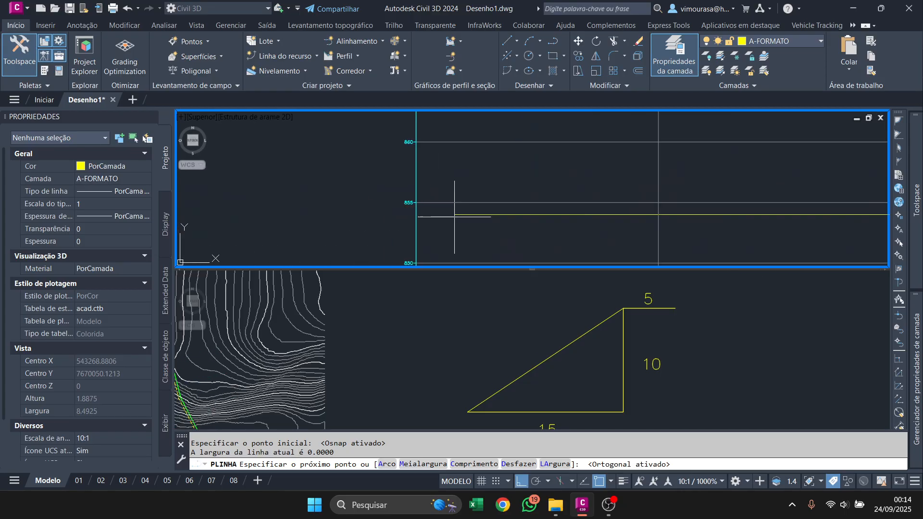
click(392, 213)
key(Escape)
scroll(525, 220, down, 4)
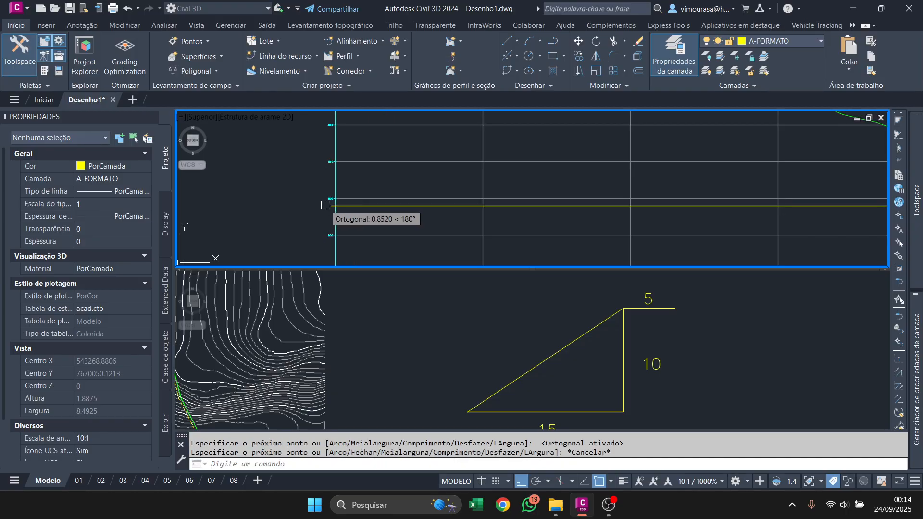
Stretch the 854 polyline's low-point end horizontally past the terrain's far end, making the line about 1177 long
scroll(604, 210, up, 5)
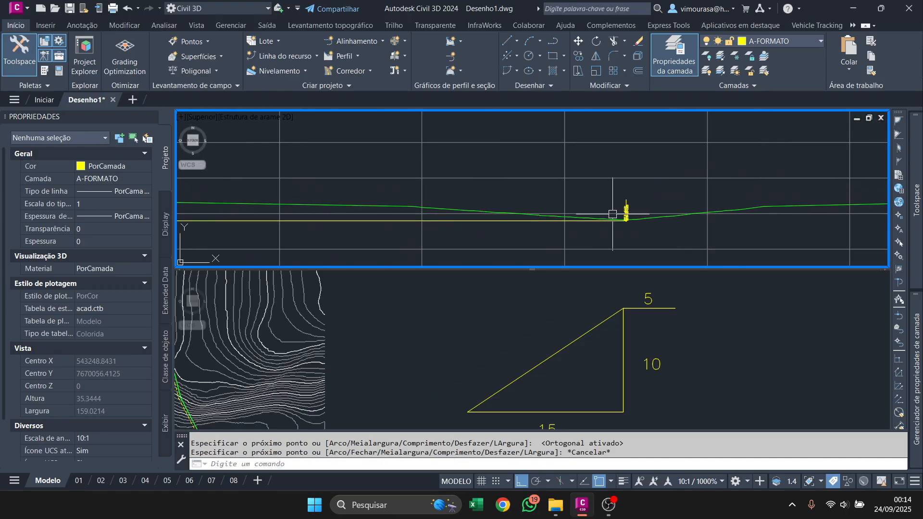
click(585, 221)
click(608, 219)
scroll(380, 201, down, 6)
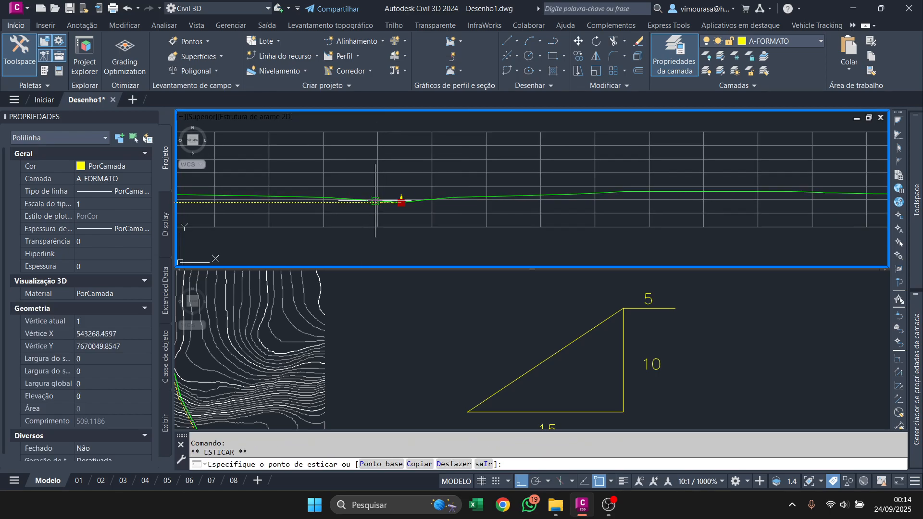
scroll(679, 196, up, 5)
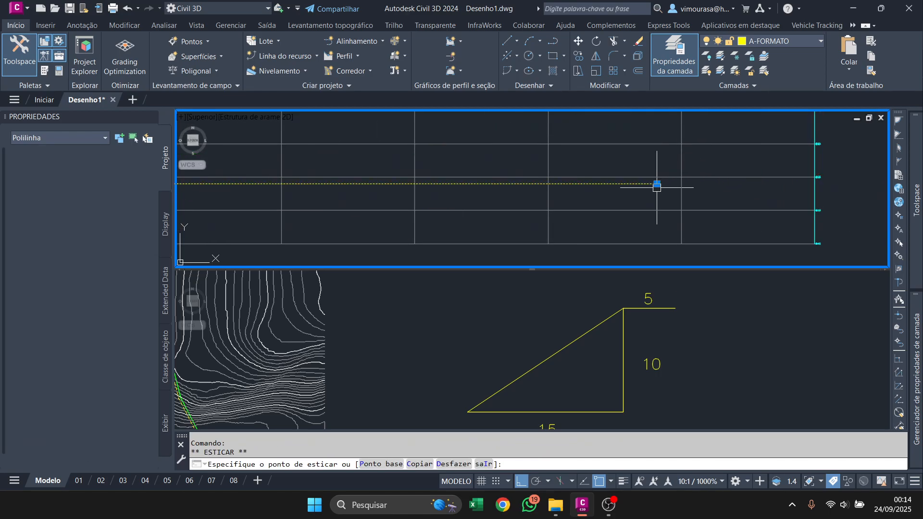
click(655, 185)
scroll(614, 200, down, 6)
scroll(543, 201, up, 5)
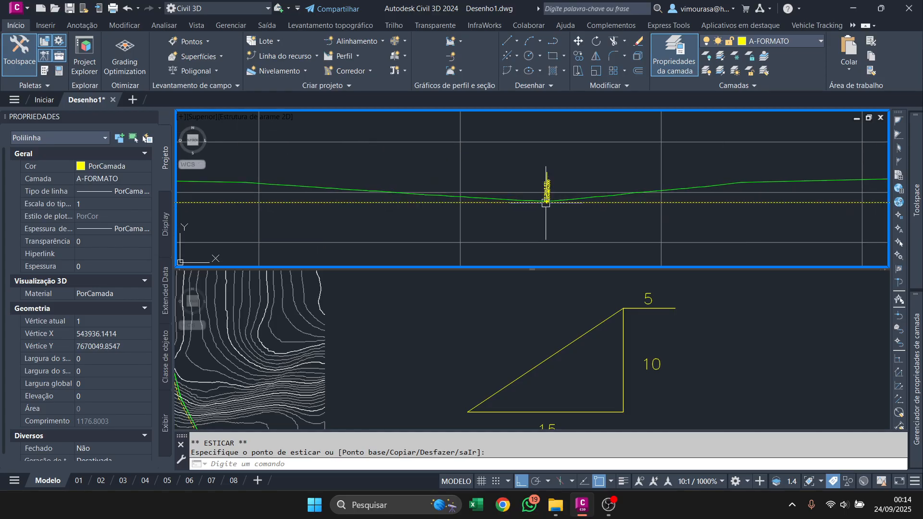
key(Escape)
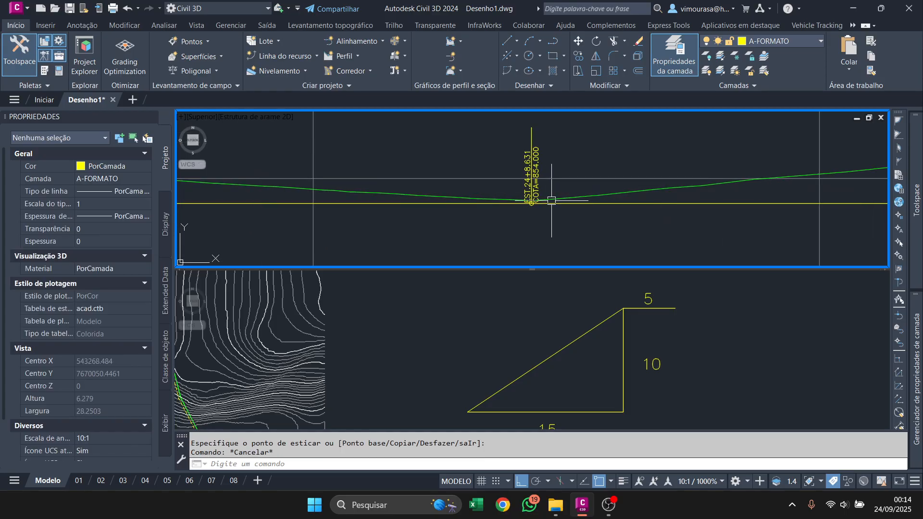
Set the annotation scale to 8:1
click(712, 480)
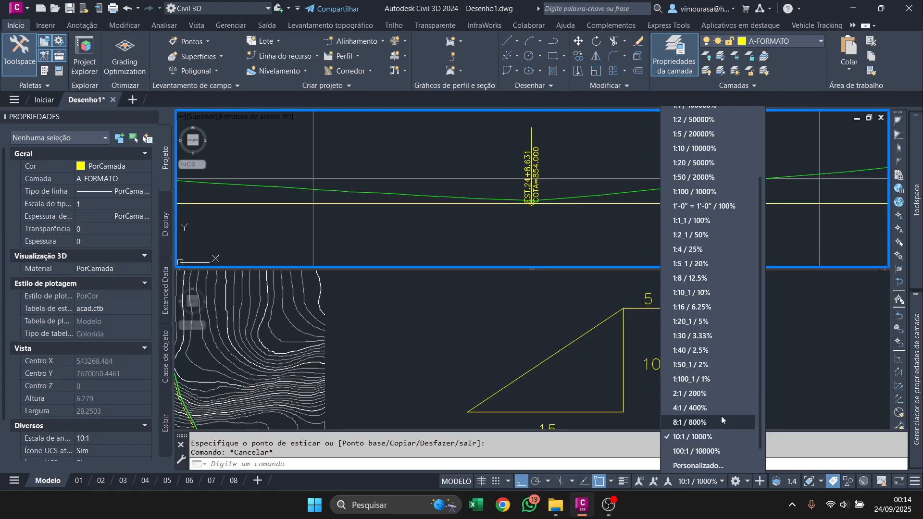
click(709, 422)
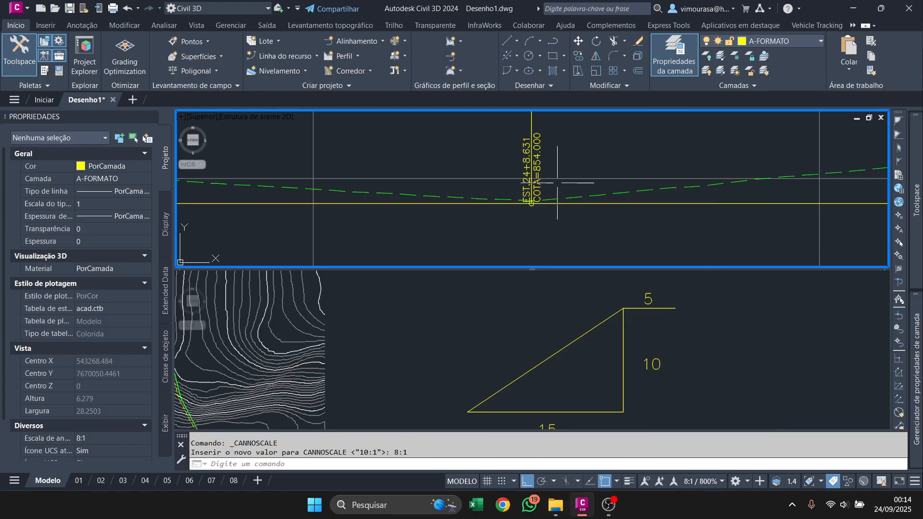
middle_drag(557, 182, 547, 241)
key(Escape)
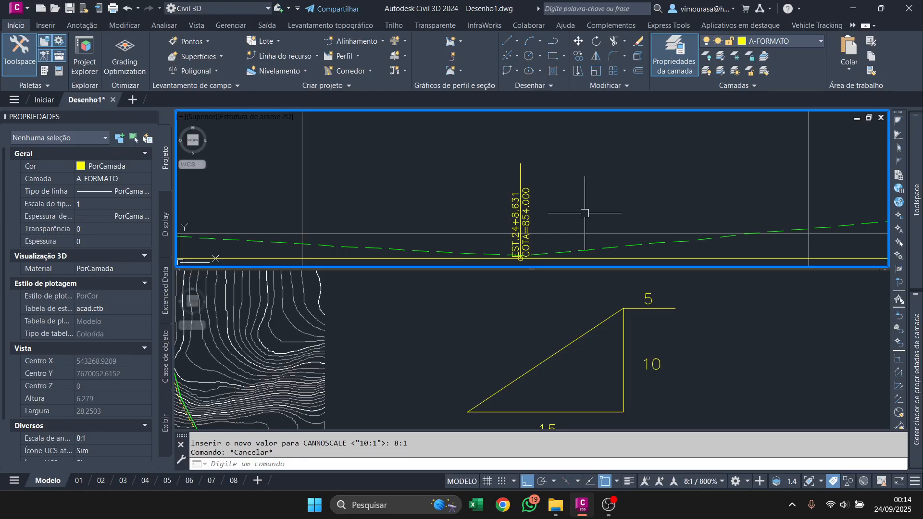
Offset the horizontal 854 line upward by 10 in the profile view
text(o)
key(Return)
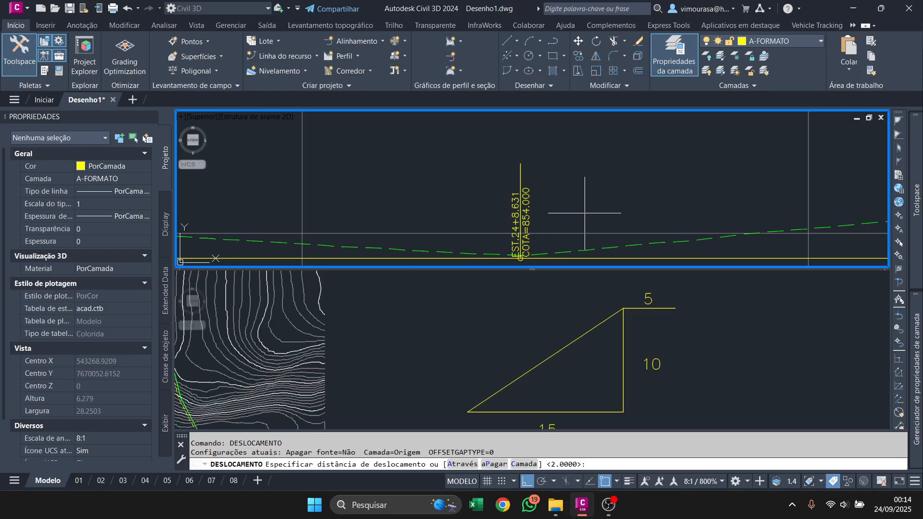
text(10)
key(Return)
scroll(585, 213, down, 4)
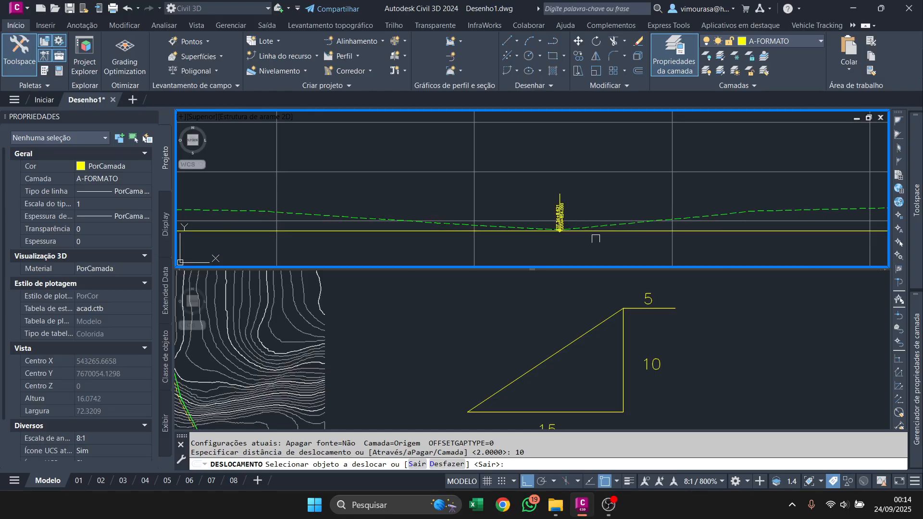
click(610, 230)
click(611, 156)
scroll(605, 215, down, 10)
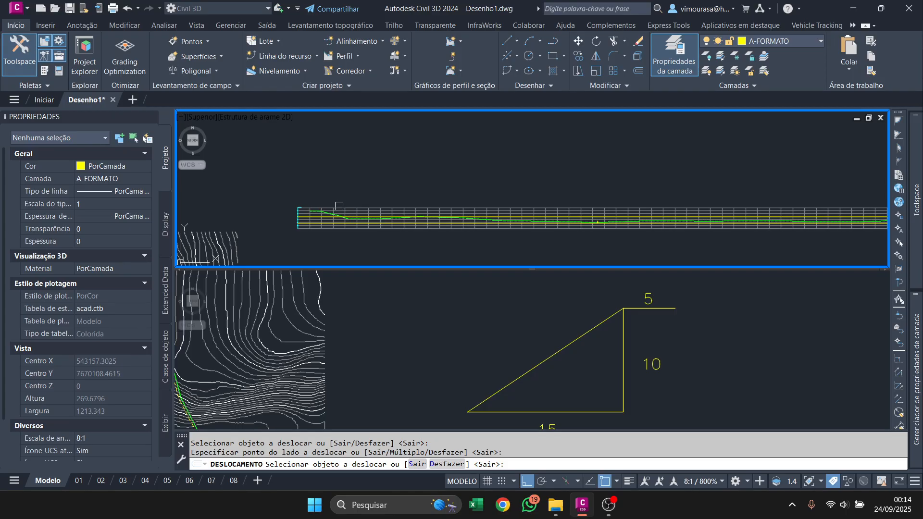
Offset two more horizontal lines upward at the same 10 spacing, continuing to above the profile grid
scroll(332, 214, up, 4)
scroll(481, 219, down, 2)
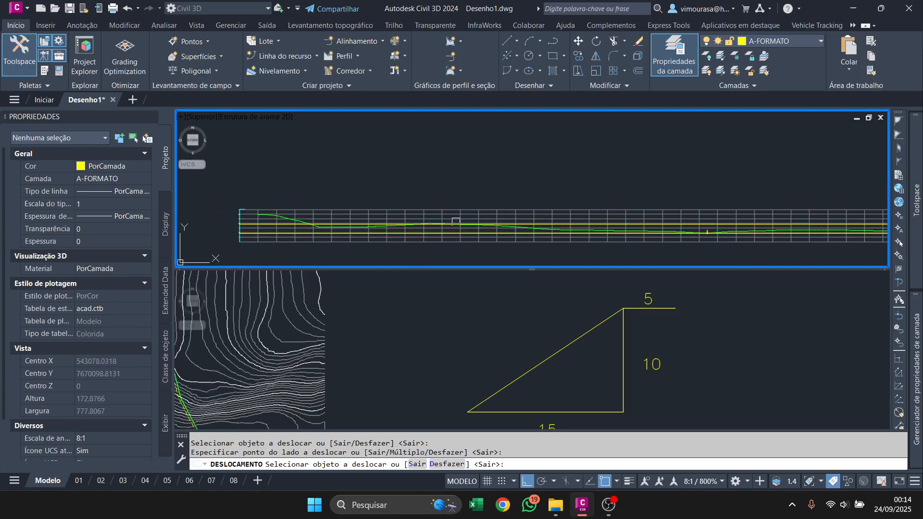
scroll(456, 221, up, 4)
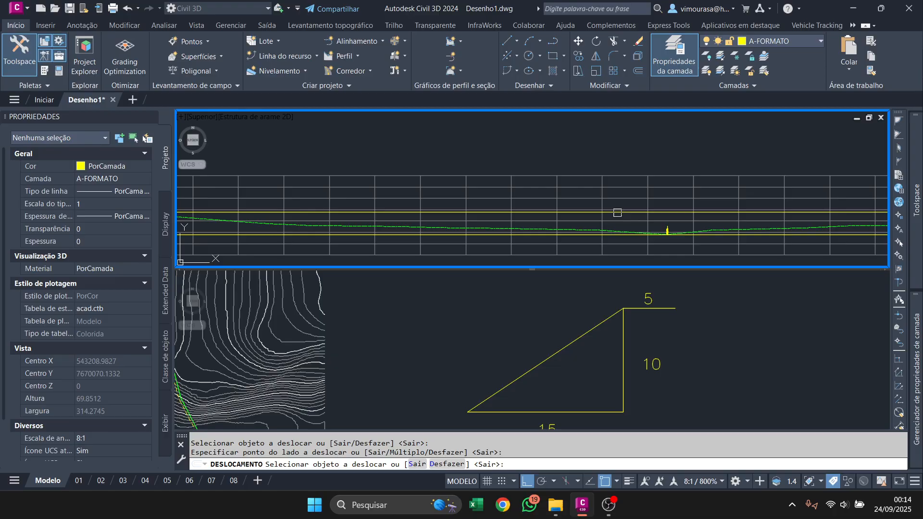
scroll(617, 213, down, 4)
middle_drag(497, 205, 512, 197)
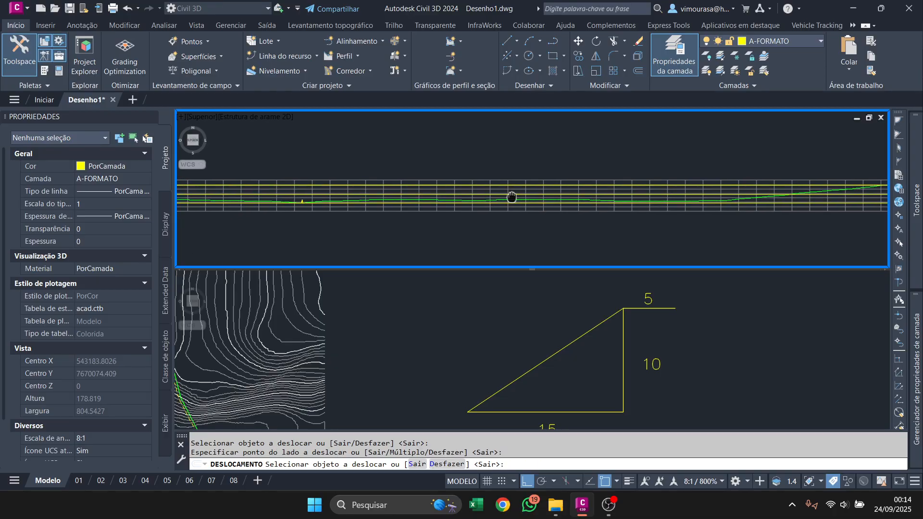
scroll(854, 199, up, 8)
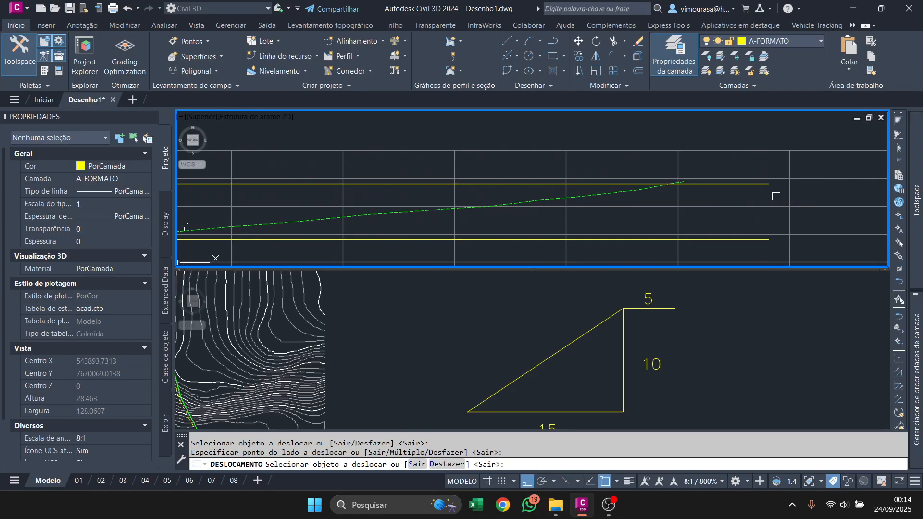
scroll(776, 197, down, 2)
scroll(731, 200, down, 2)
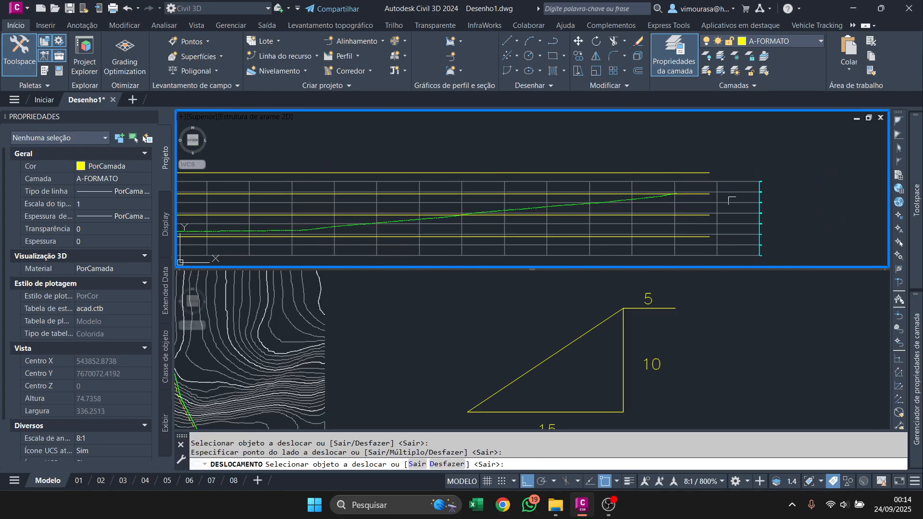
scroll(765, 185, up, 4)
key(Escape)
click(710, 198)
right_click(712, 198)
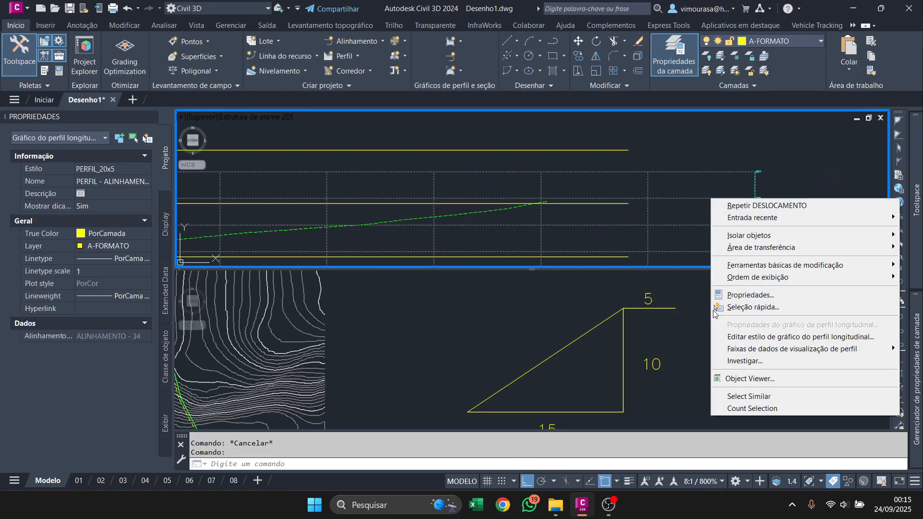
key(Escape)
scroll(779, 175, up, 2)
key(Escape)
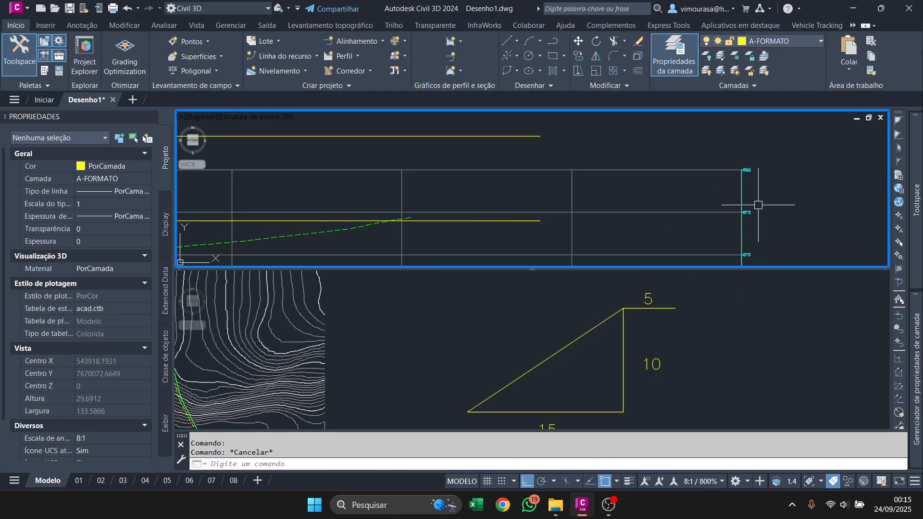
Copy the "5" label from the slope sketch to the far end of the topmost level line above the profile grid
scroll(741, 144, up, 4)
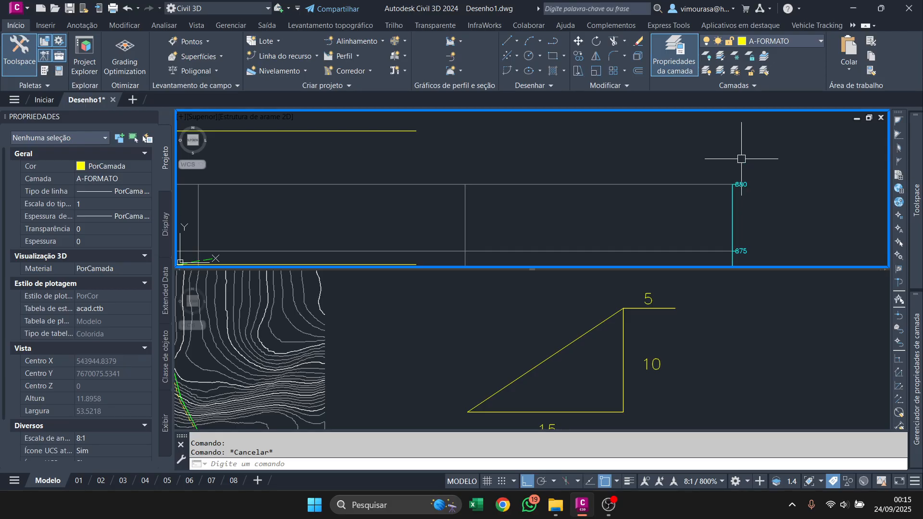
scroll(736, 163, down, 4)
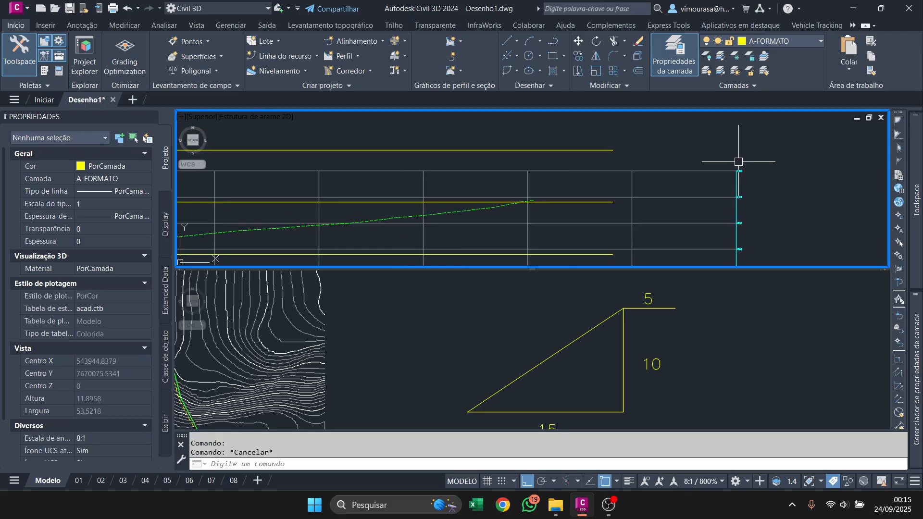
click(532, 150)
scroll(622, 163, down, 4)
click(654, 300)
click(651, 299)
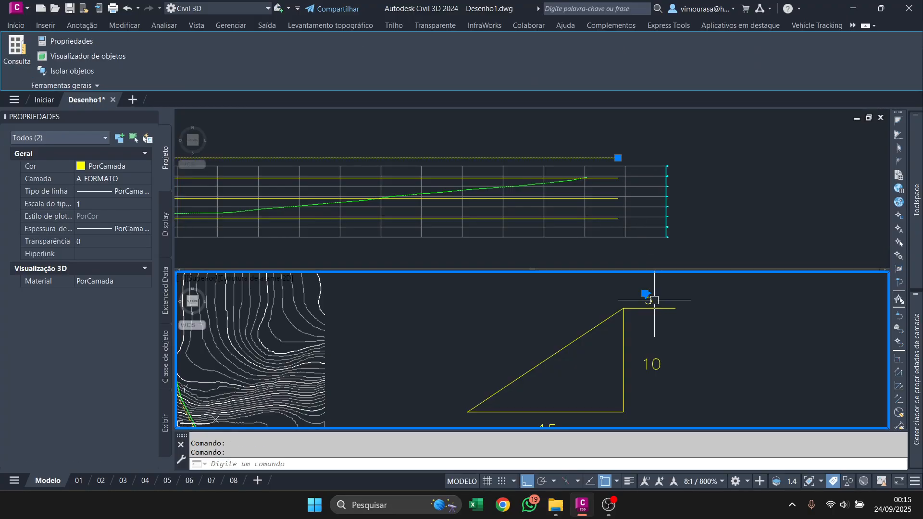
key(Escape)
click(654, 300)
text(co)
key(space)
click(654, 301)
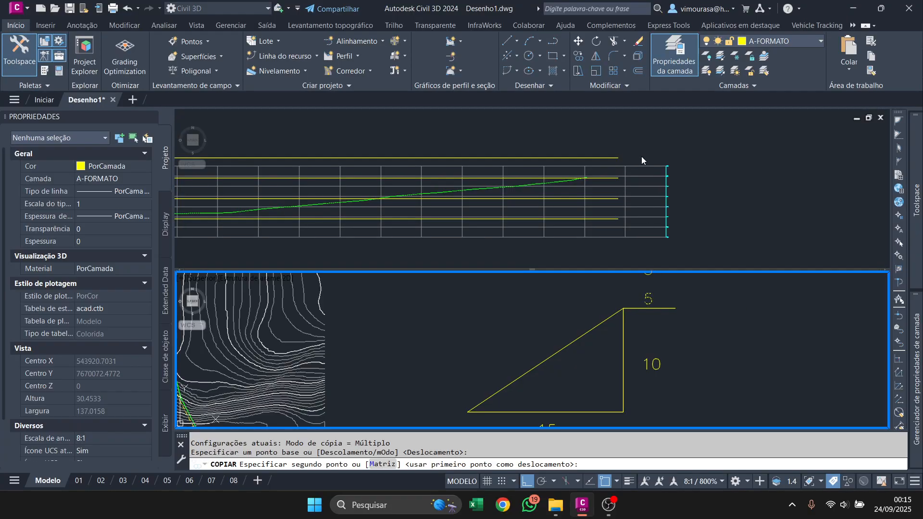
click(641, 156)
scroll(634, 149, down, 4)
key(F8)
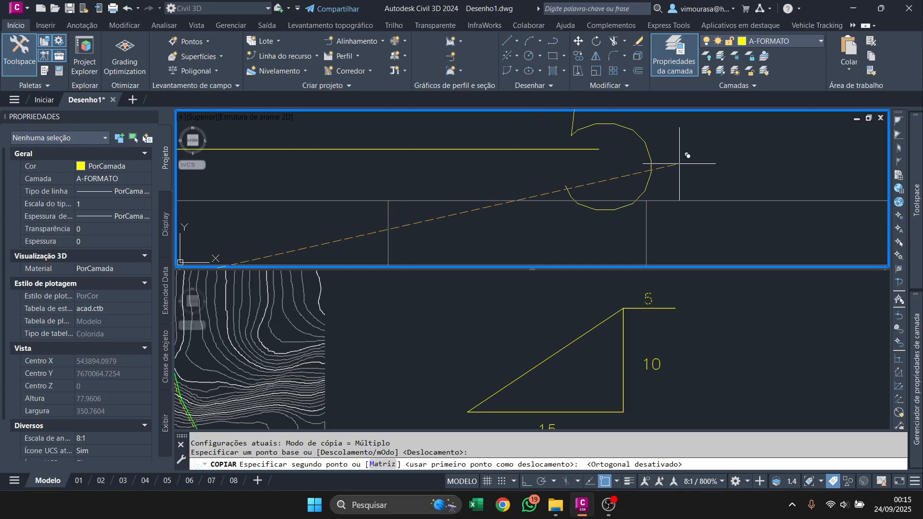
scroll(679, 164, down, 3)
click(695, 137)
key(Escape)
Change the copied label at the end of the topmost level line to 884
double_click(704, 140)
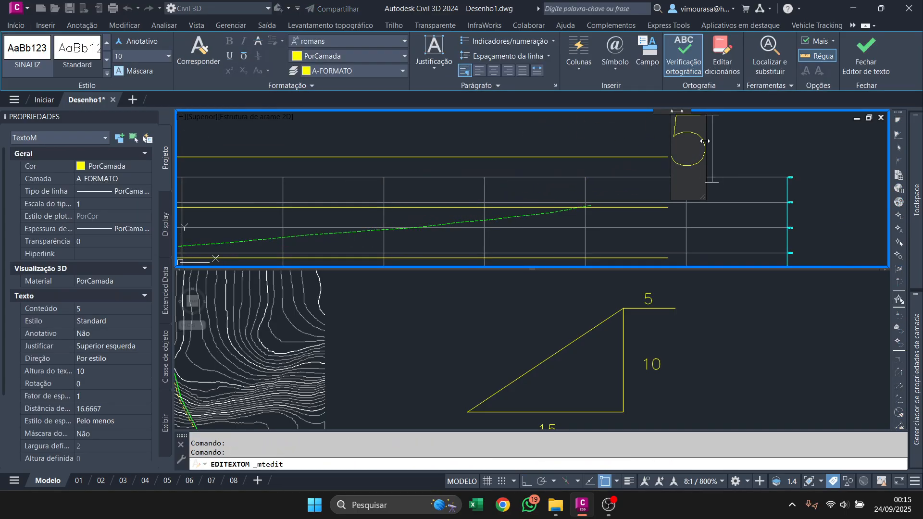
key(BackSpace)
text(884)
click(642, 156)
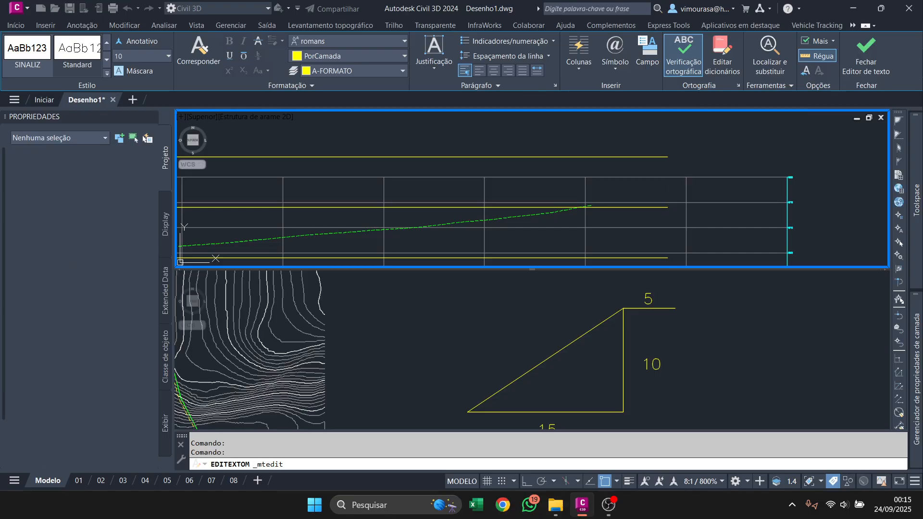
key(Escape)
Examine the terrain profile against the level lines along the whole profile view, checking where it runs between them
scroll(769, 178, up, 3)
scroll(716, 169, down, 1)
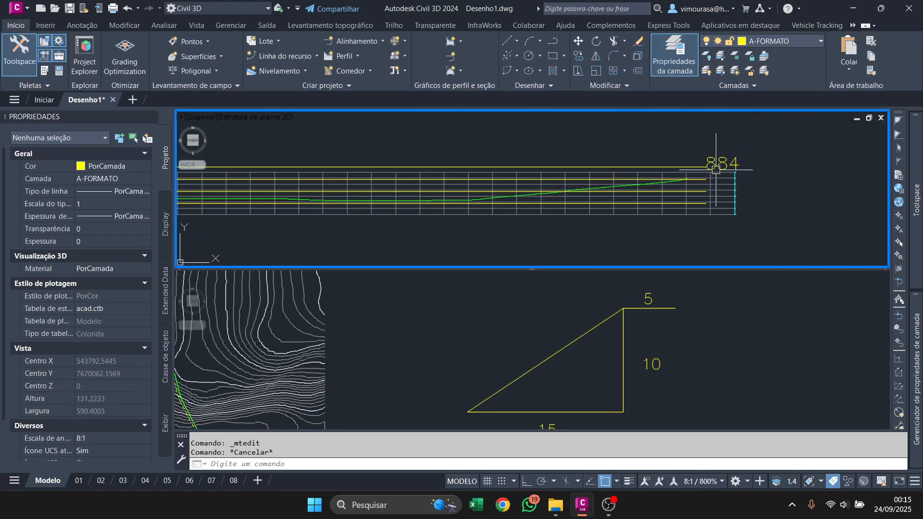
middle_drag(595, 188, 822, 179)
scroll(571, 190, up, 4)
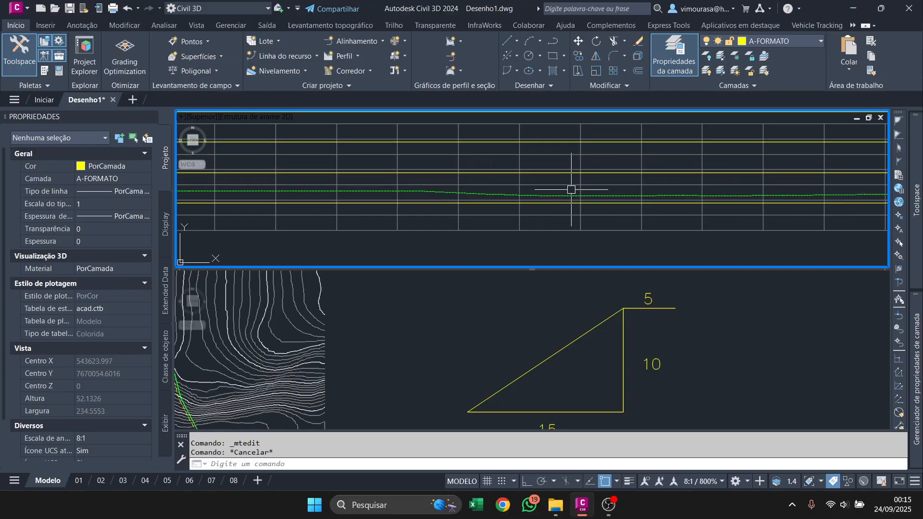
scroll(571, 190, down, 4)
middle_drag(342, 189, 613, 174)
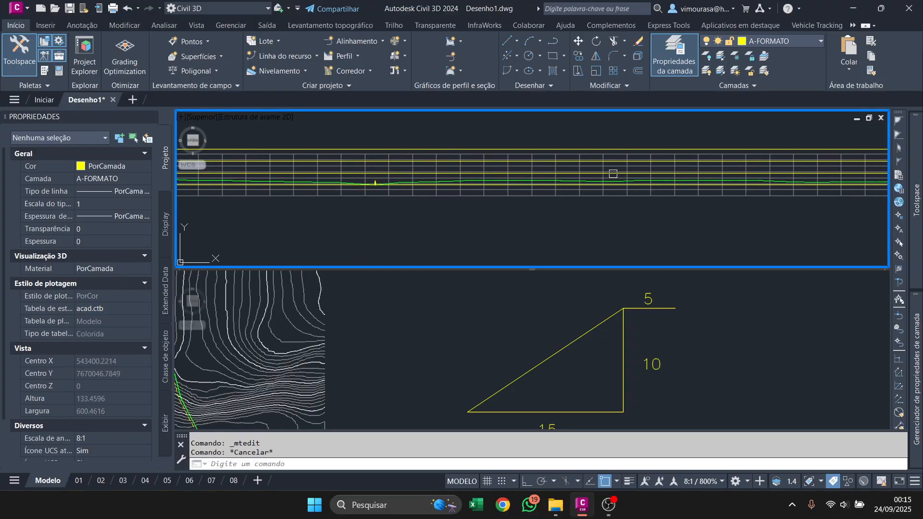
middle_drag(351, 173, 433, 194)
middle_drag(488, 187, 663, 194)
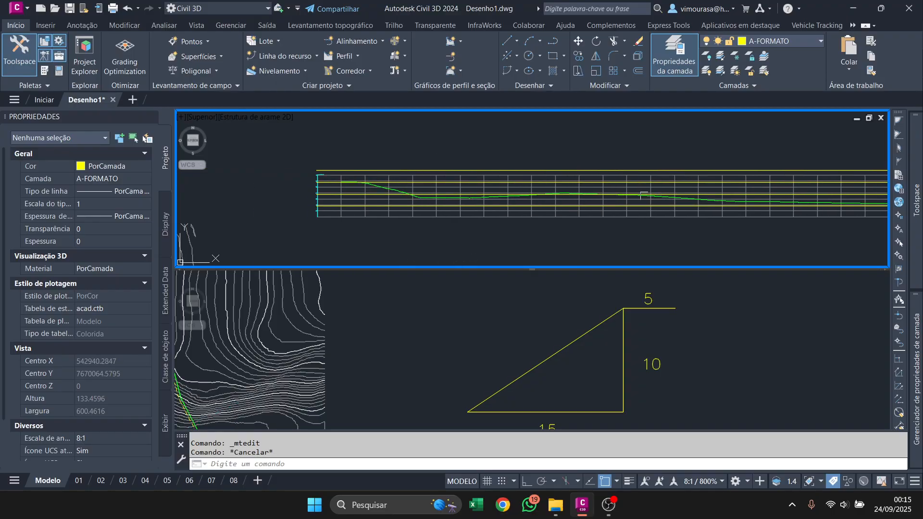
scroll(641, 195, down, 4)
scroll(460, 158, down, 2)
middle_drag(698, 200, 607, 185)
scroll(606, 184, up, 2)
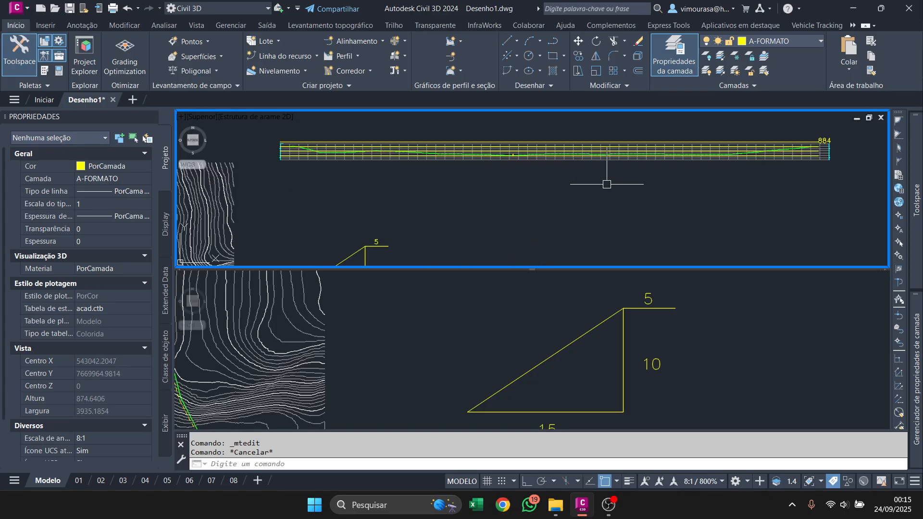
scroll(402, 150, up, 5)
click(412, 315)
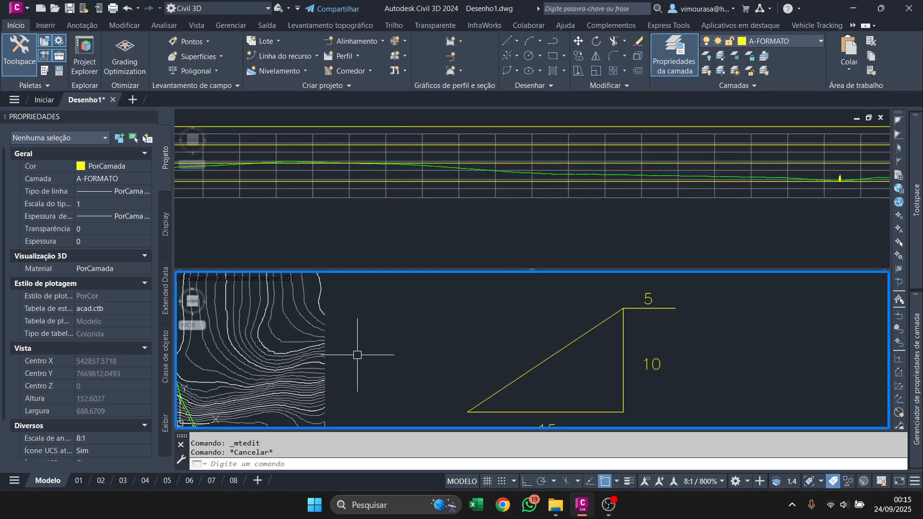
click(476, 157)
middle_drag(418, 148, 595, 174)
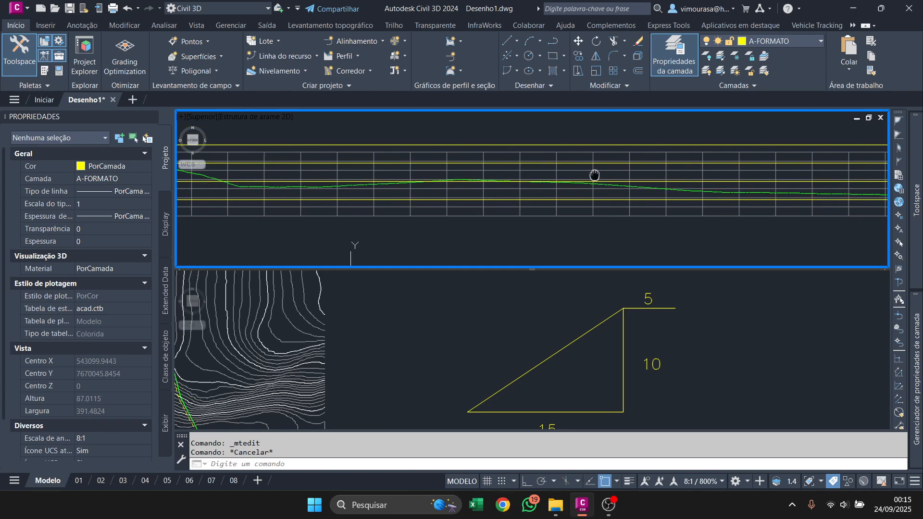
scroll(594, 175, up, 2)
click(513, 341)
click(478, 159)
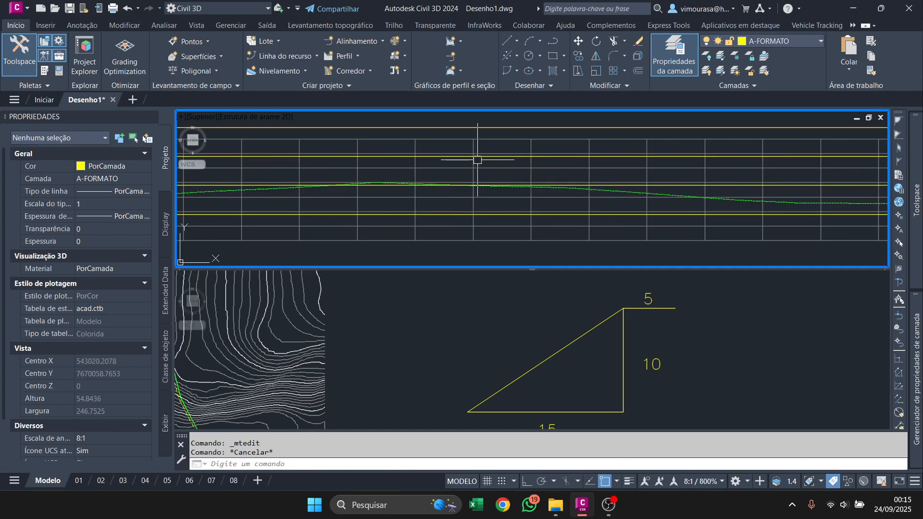
click(381, 155)
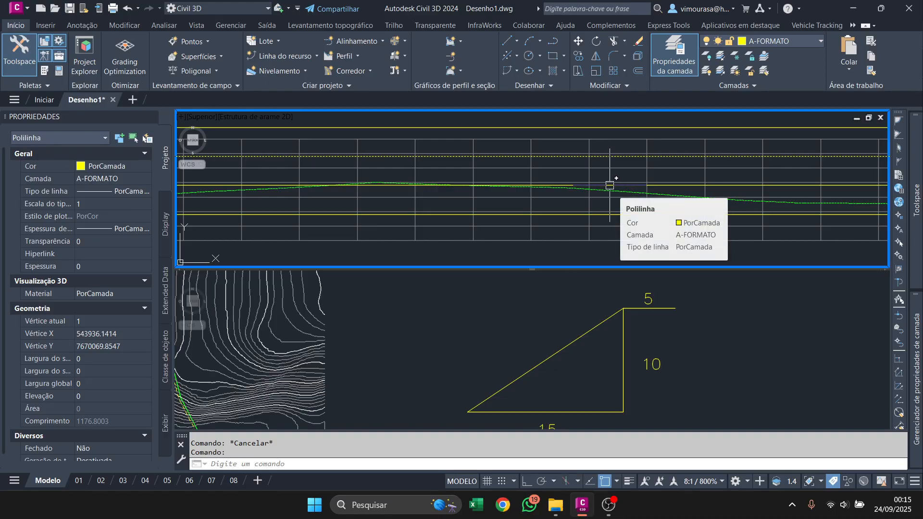
click(575, 340)
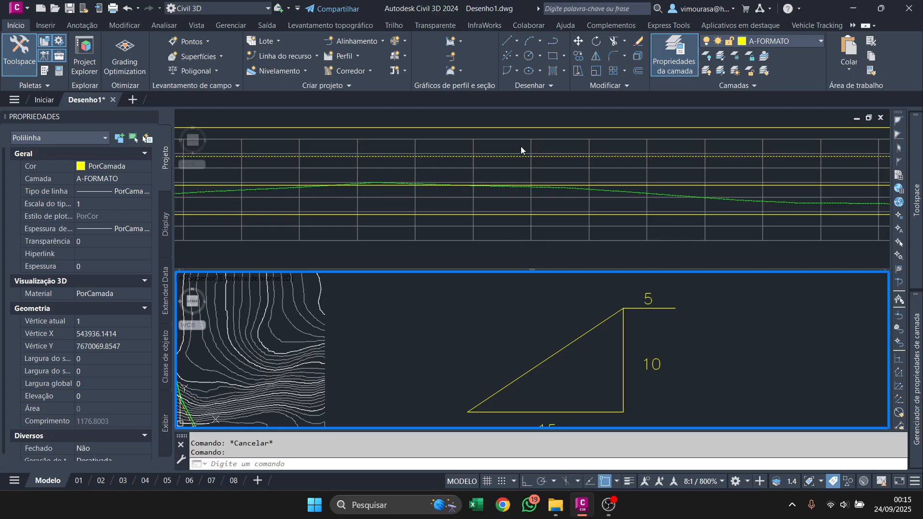
key(Escape)
click(491, 143)
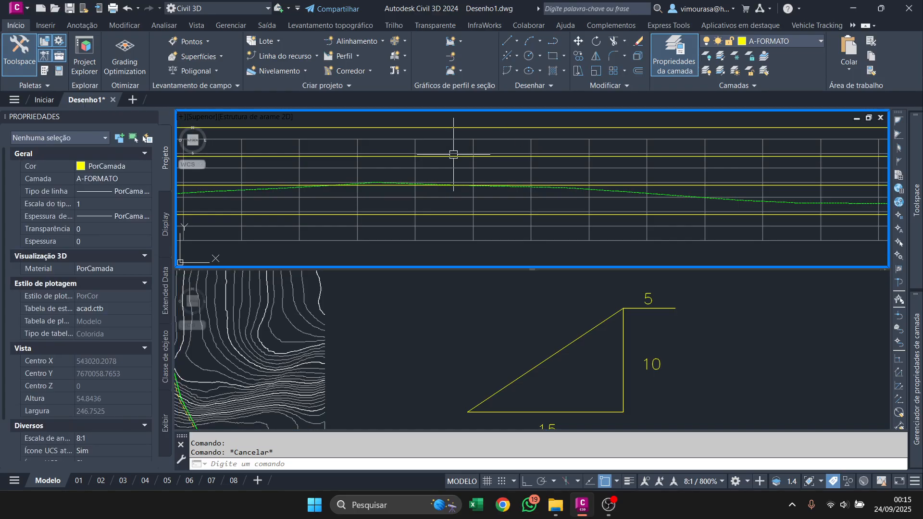
click(499, 162)
click(527, 176)
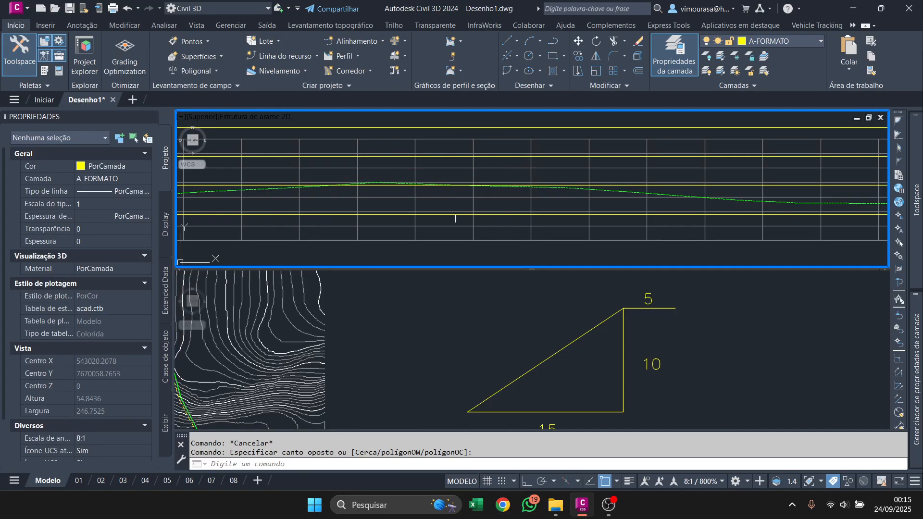
Examine the dashed inner feature line against the contours in the plan view and check its elevation properties
click(478, 330)
scroll(548, 316, down, 3)
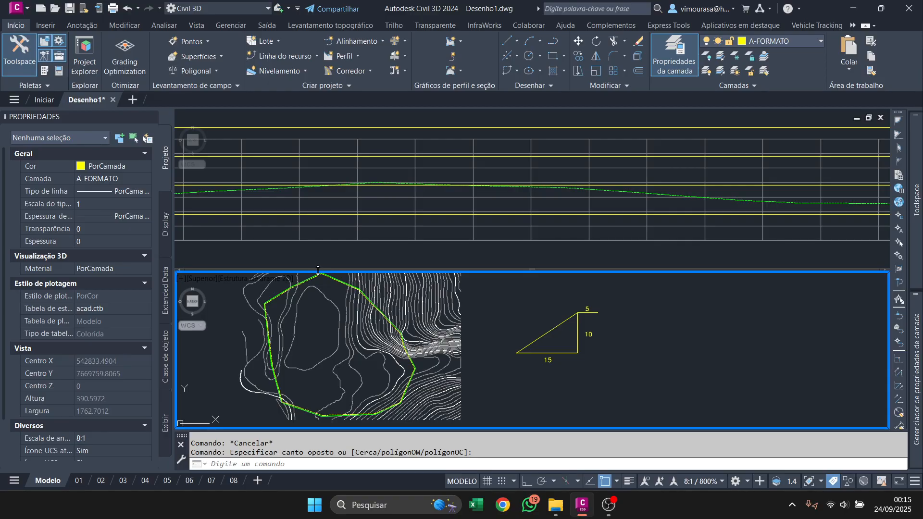
click(363, 71)
click(451, 196)
click(390, 337)
scroll(407, 320, up, 8)
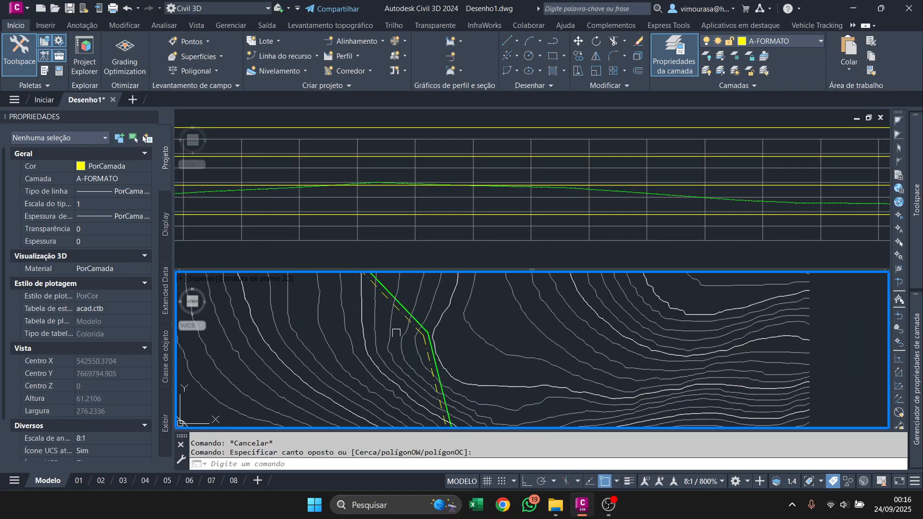
click(405, 318)
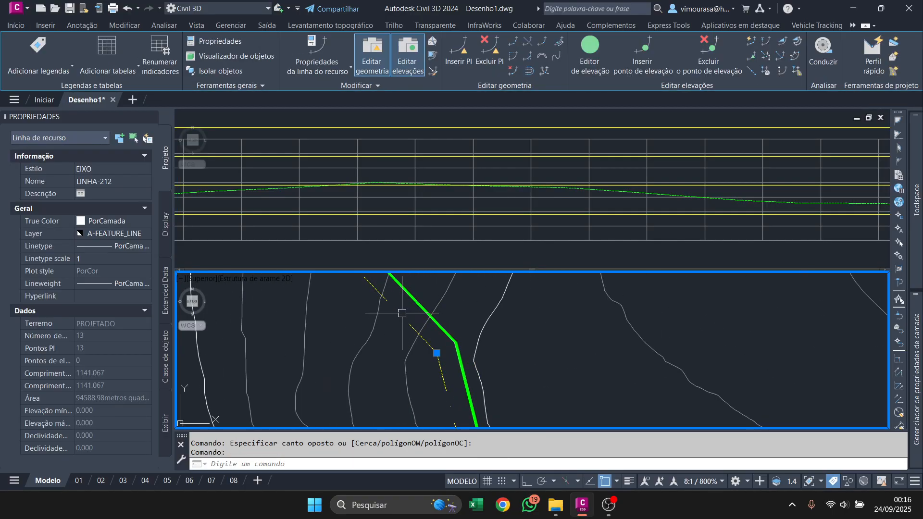
scroll(490, 329, down, 6)
key(Escape)
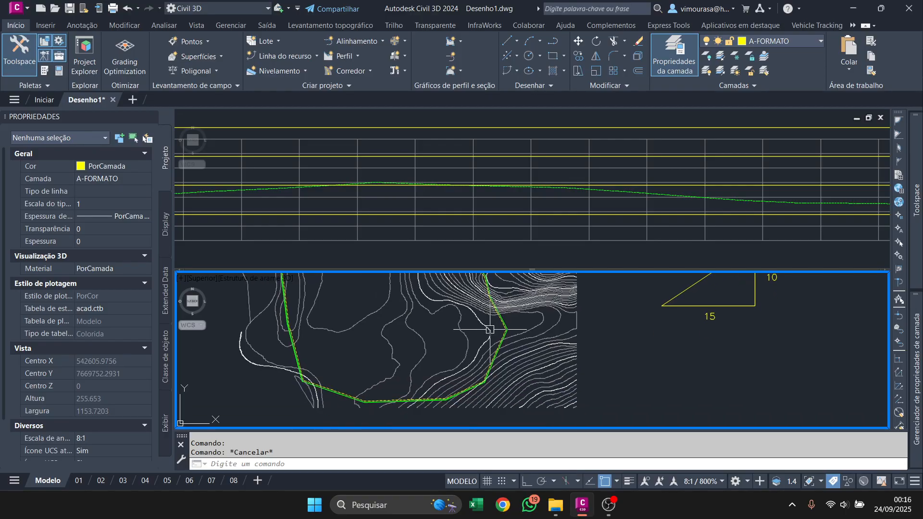
scroll(510, 212, up, 4)
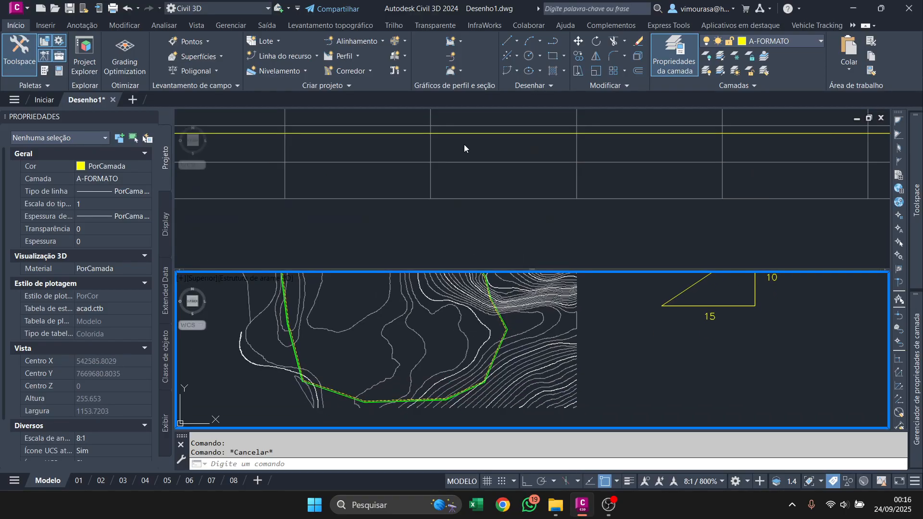
scroll(463, 187, down, 4)
scroll(508, 331, up, 4)
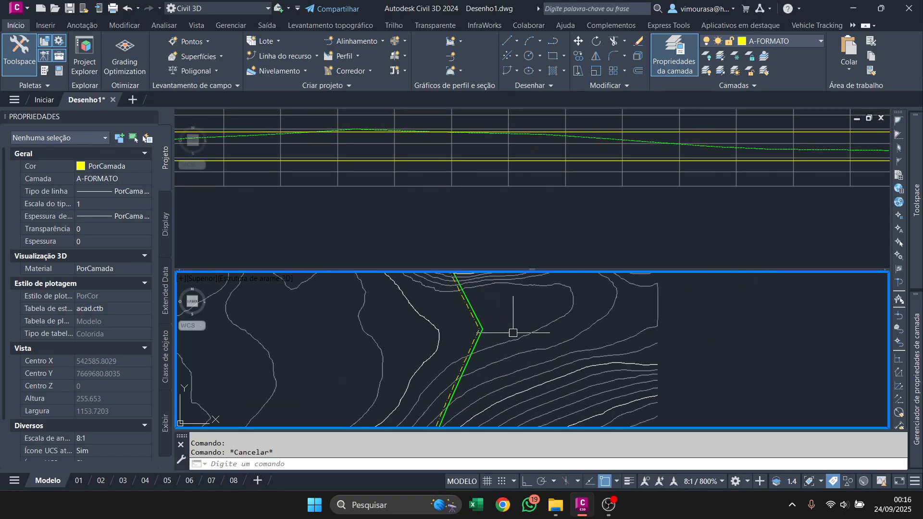
click(475, 331)
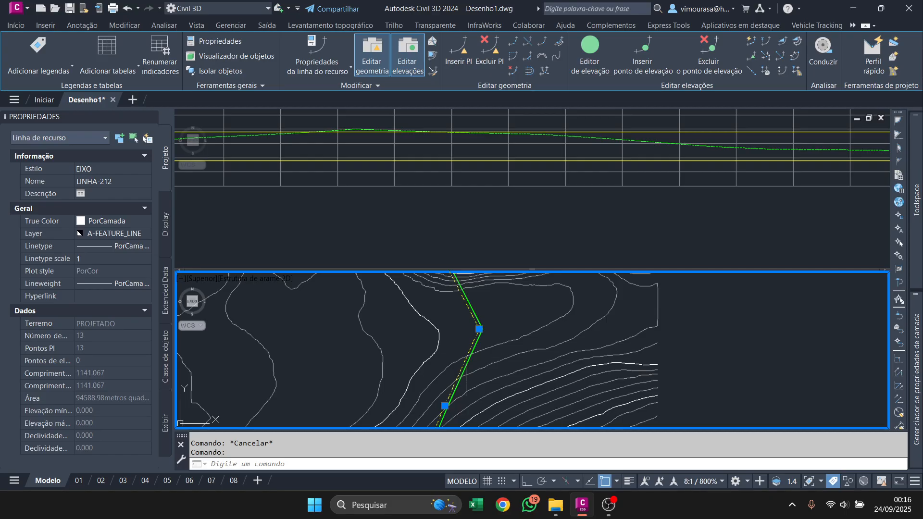
scroll(462, 343, down, 2)
key(Escape)
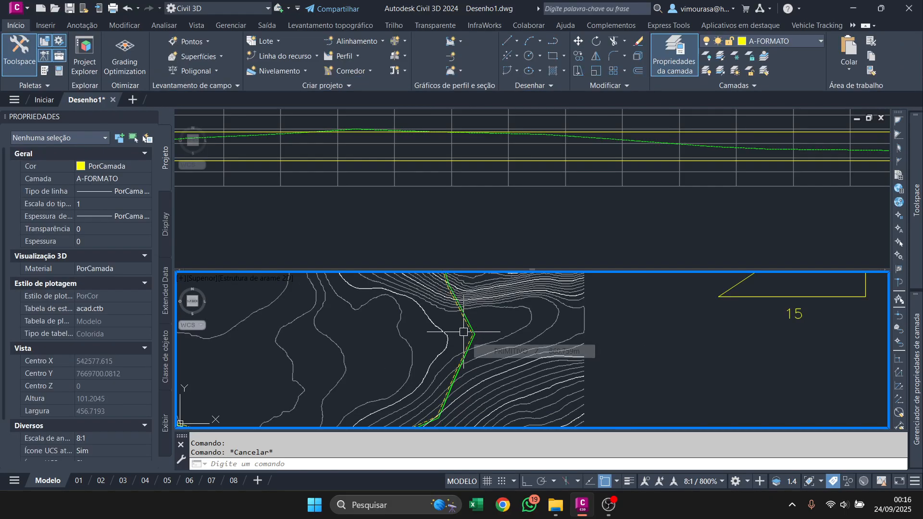
Set up feature line elevations from the PRIMITIVO surface, with intermediate grade break points inserted
text(FEATUREELEVSFROMSURF)
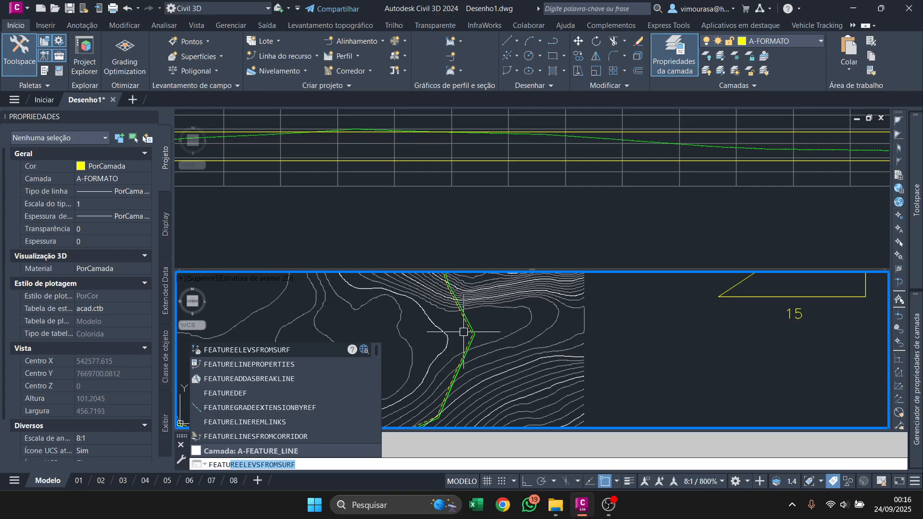
key(Return)
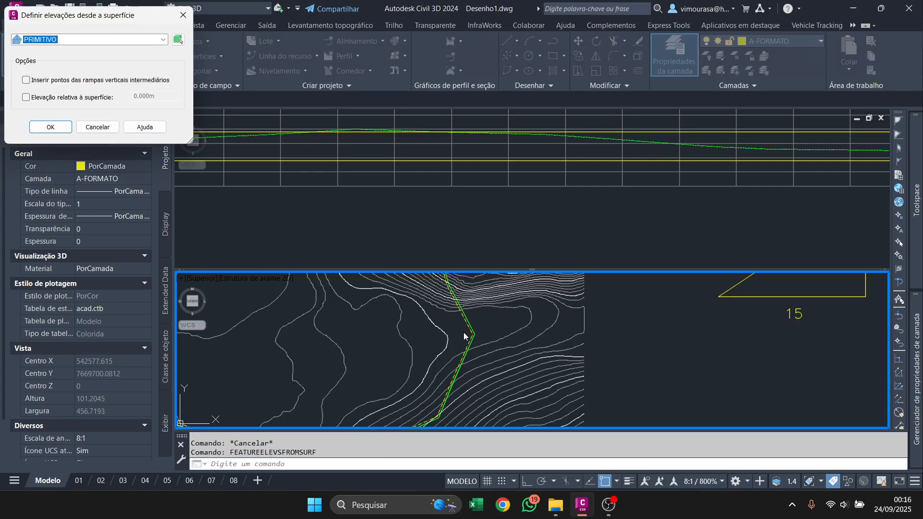
drag(71, 23, 676, 111)
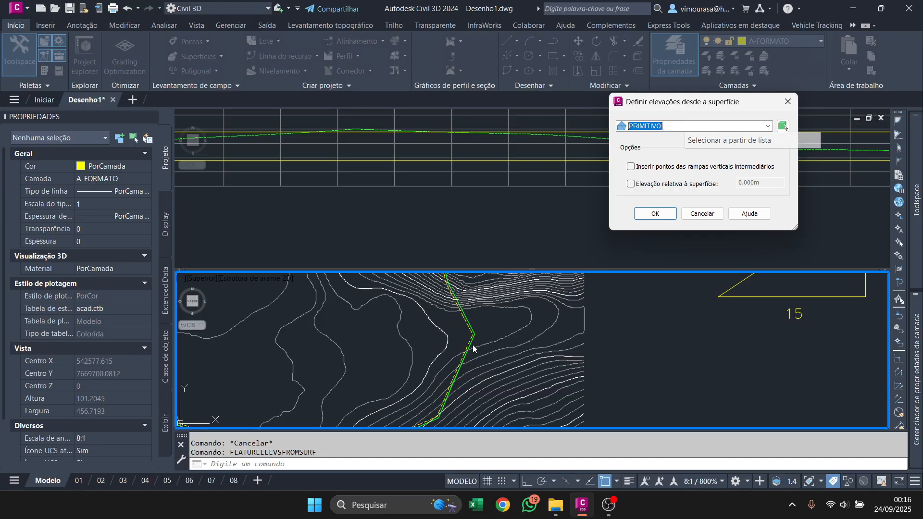
click(649, 127)
click(651, 136)
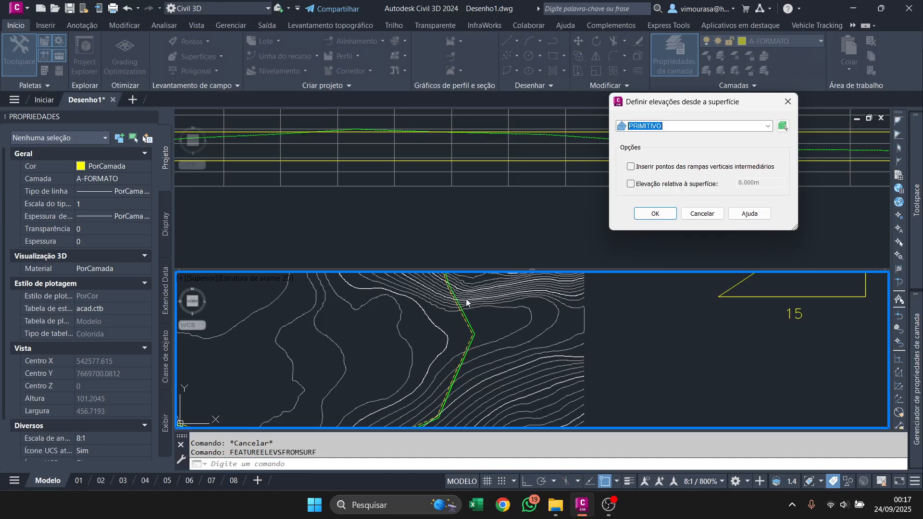
click(701, 168)
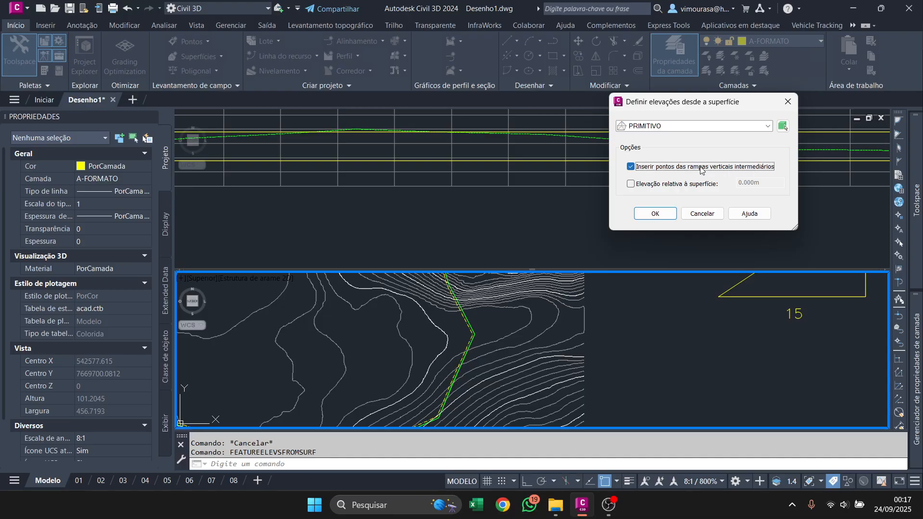
click(662, 212)
Apply the surface elevations to the dashed inner feature line, and select it to check its elevation points
scroll(476, 332, up, 5)
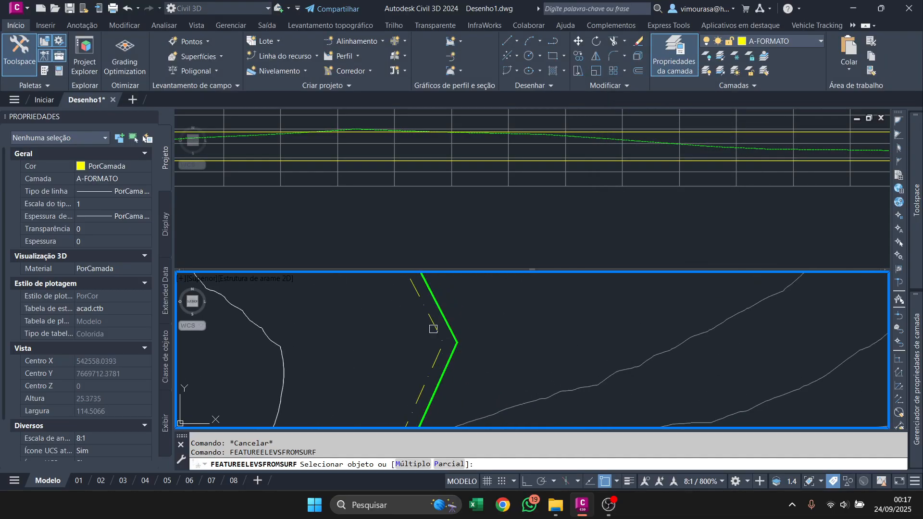
click(433, 328)
scroll(553, 338, down, 3)
key(Escape)
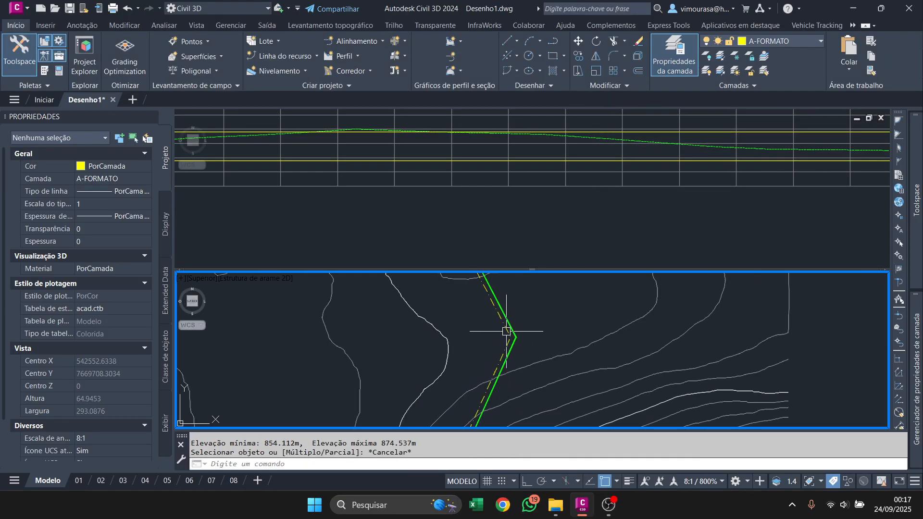
click(507, 326)
scroll(508, 341, down, 5)
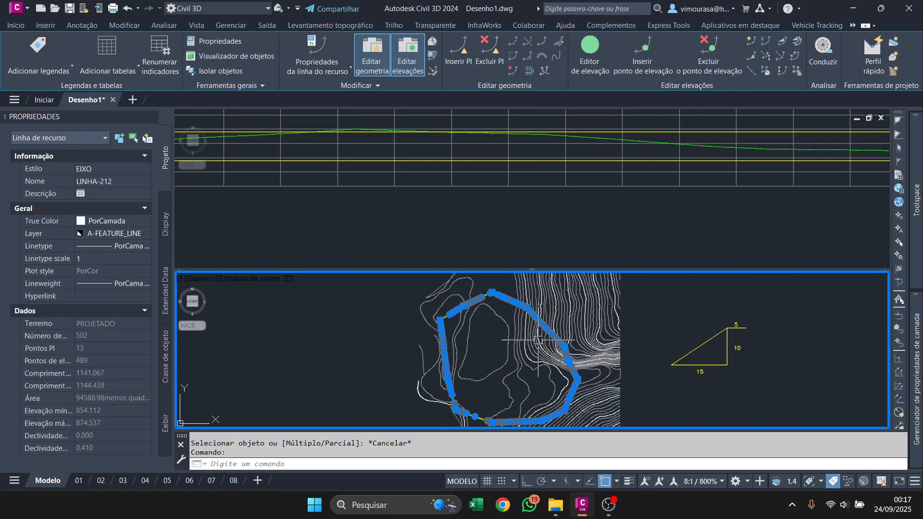
Add the PRIMITIVO surface to the feature line selection and show both in the Object Viewer, tilted into a 3D view
scroll(587, 326, up, 3)
click(583, 321)
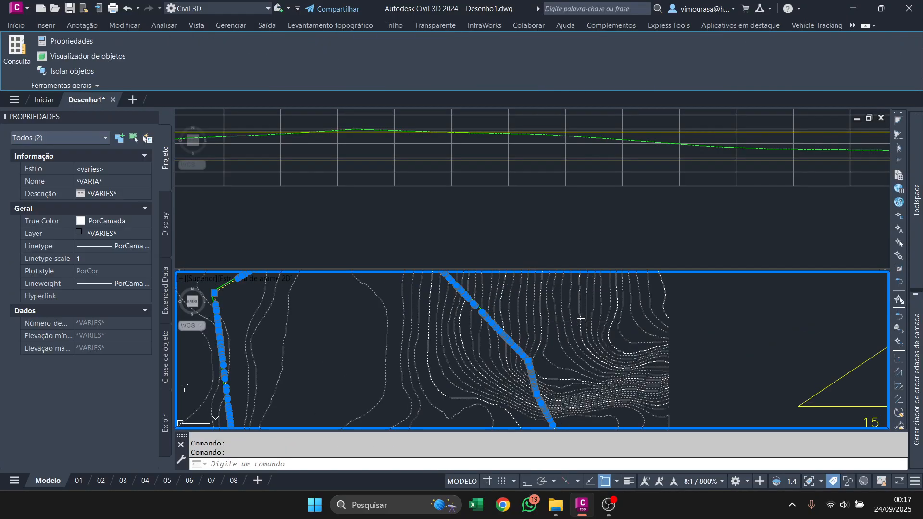
scroll(581, 327, down, 3)
right_click(579, 332)
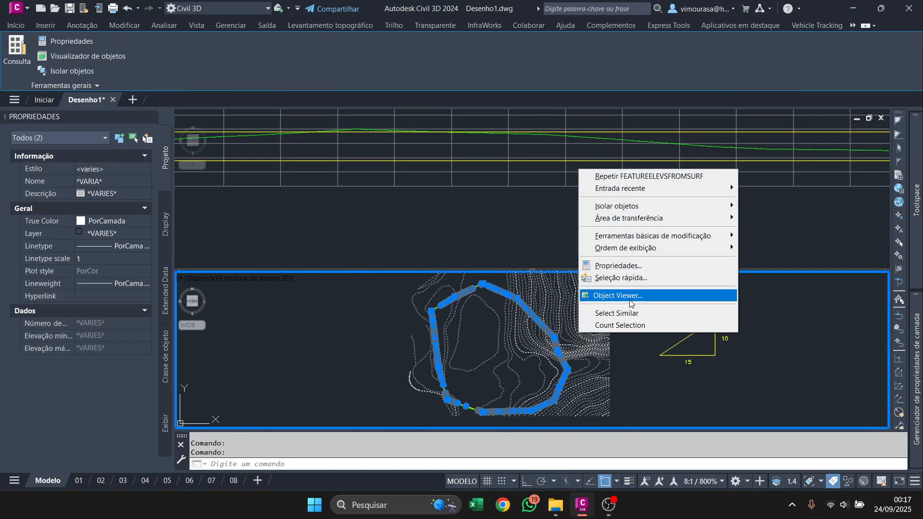
click(600, 325)
mouse_move(395, 304)
mouse_down()
mouse_move(396, 150)
mouse_move(469, 270)
mouse_move(465, 124)
mouse_move(527, 282)
mouse_up()
Examine how closely the feature line follows the terrain on the steep slope and from a low front angle, and close the Object Viewer
scroll(416, 236, up, 10)
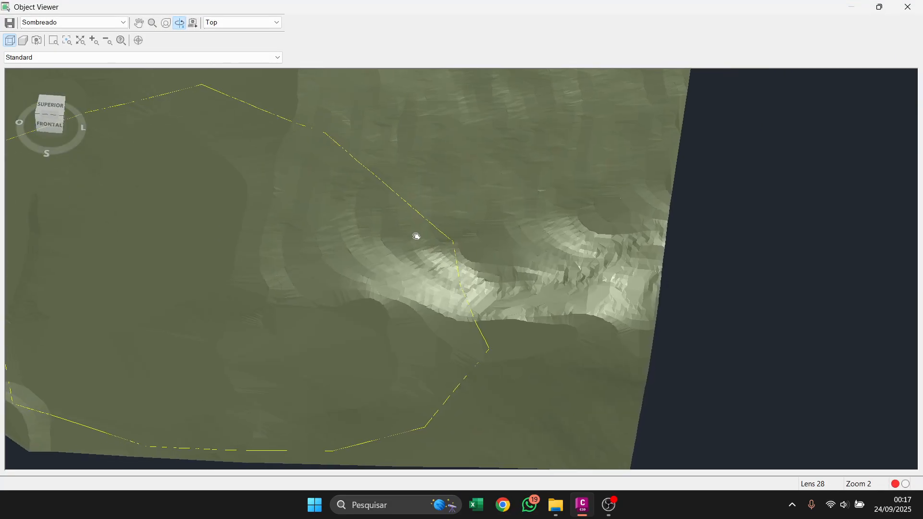
scroll(426, 241, up, 2)
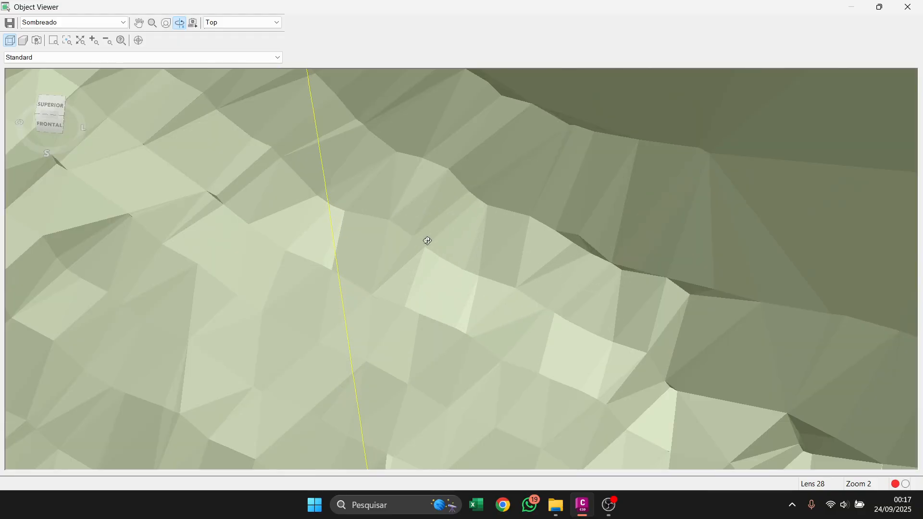
scroll(328, 273, up, 2)
middle_drag(329, 273, 461, 299)
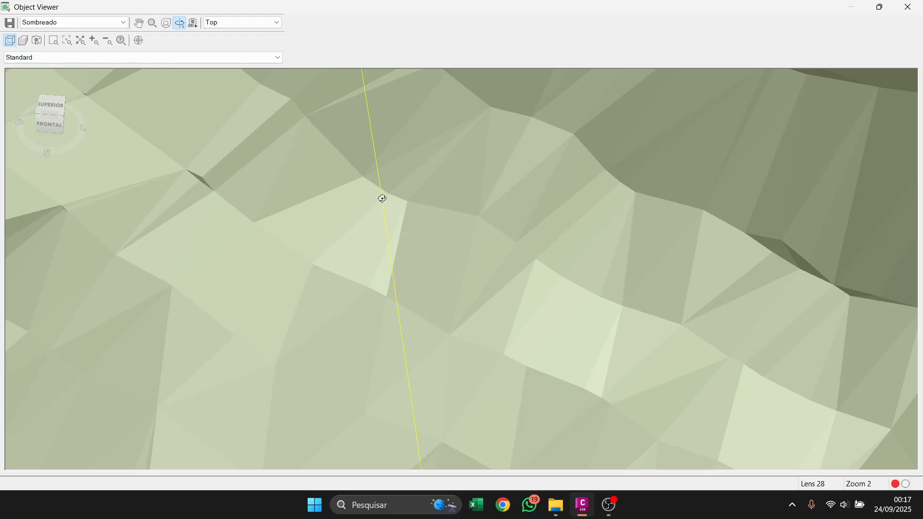
scroll(367, 101, down, 3)
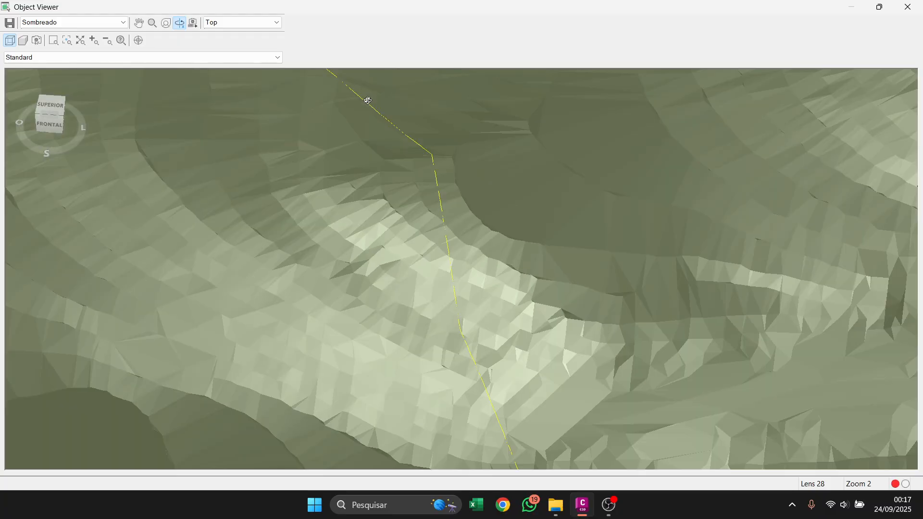
scroll(445, 197, down, 3)
scroll(437, 285, down, 3)
middle_drag(429, 308, 542, 307)
drag(452, 273, 500, 242)
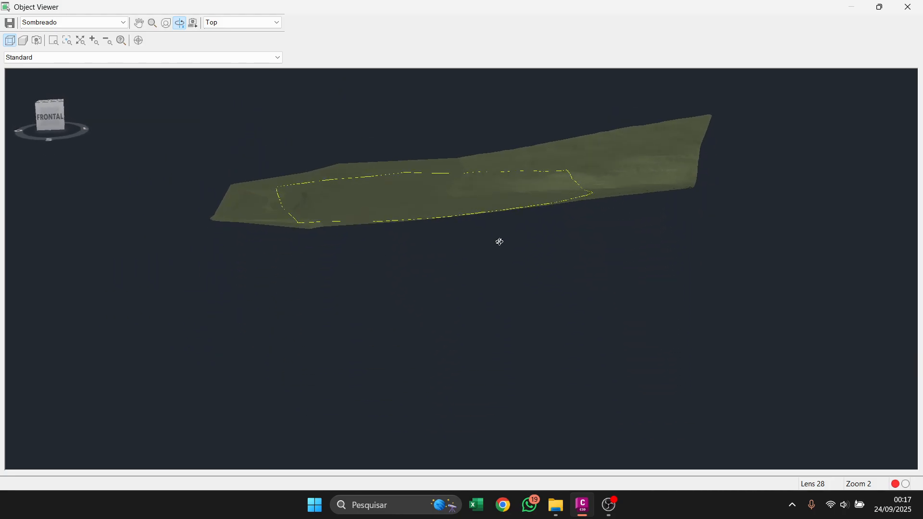
click(907, 7)
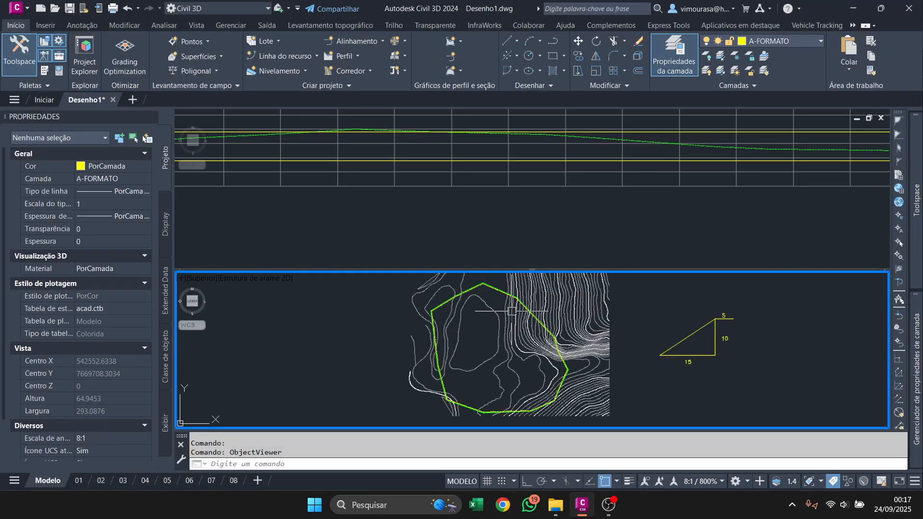
scroll(512, 311, up, 3)
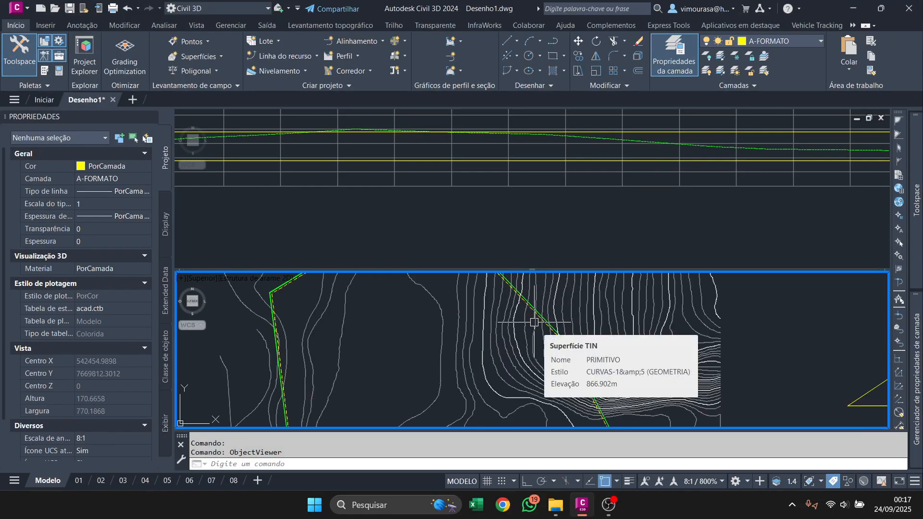
scroll(534, 322, down, 4)
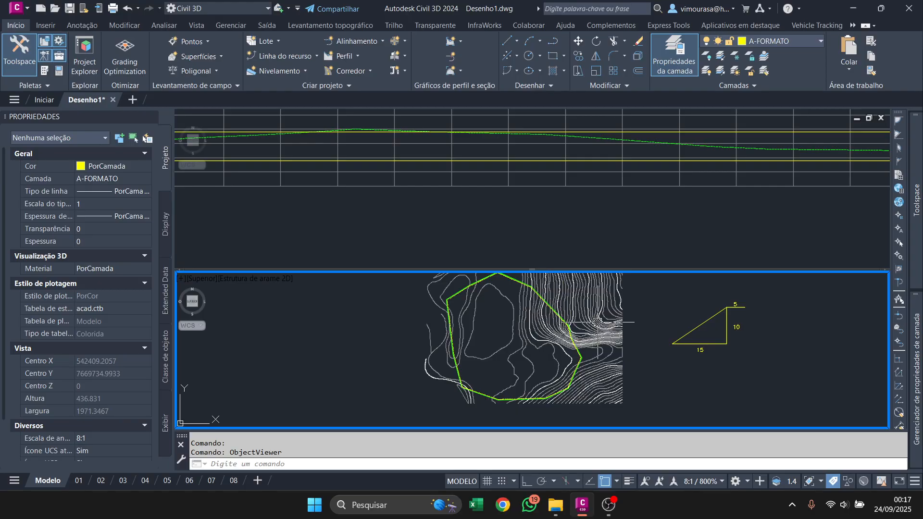
middle_drag(598, 324, 569, 329)
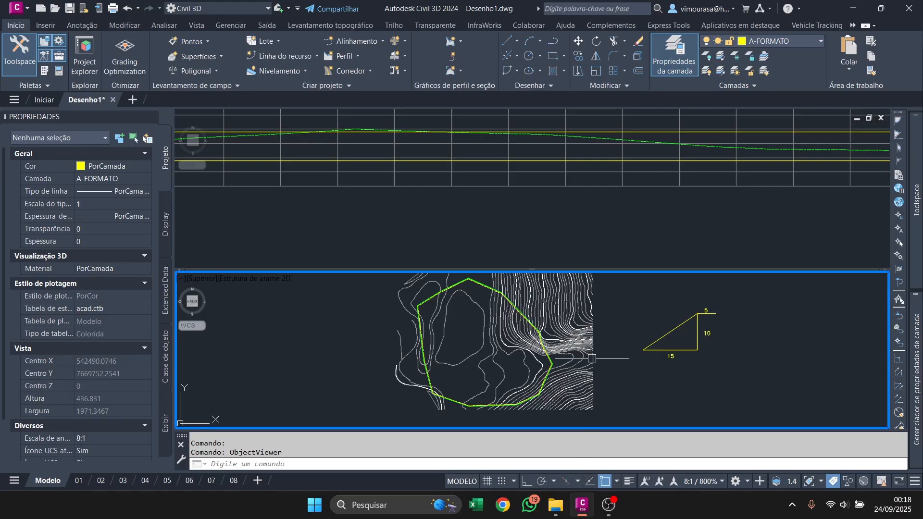
click(615, 515)
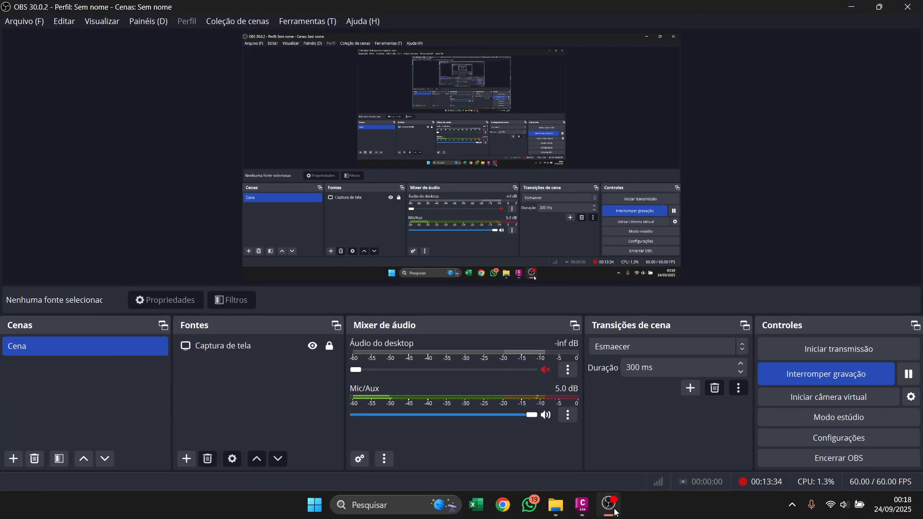